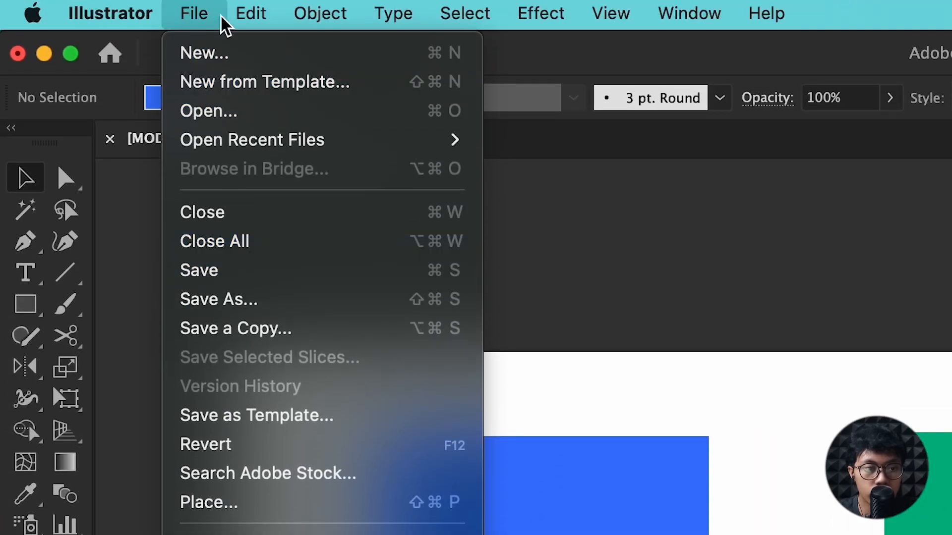
mouse_move(270, 15)
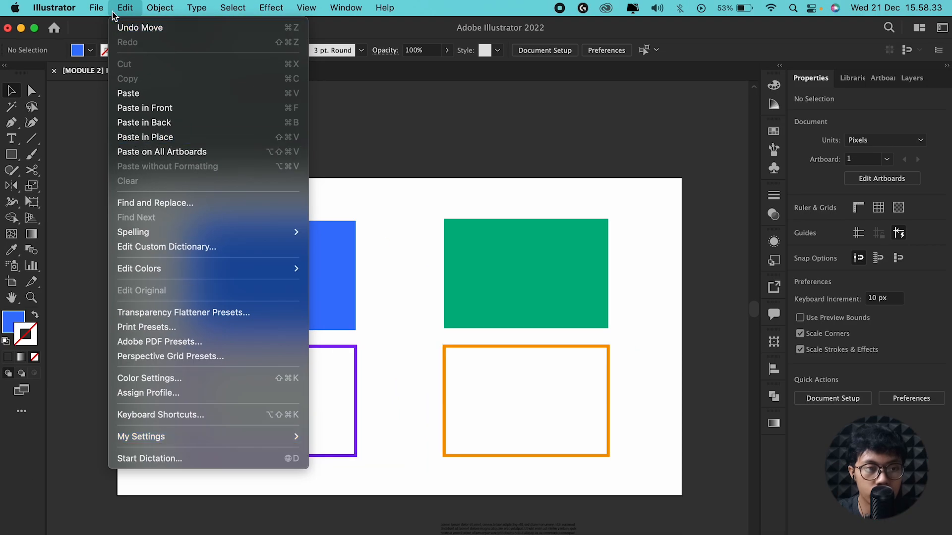
mouse_move(96, 7)
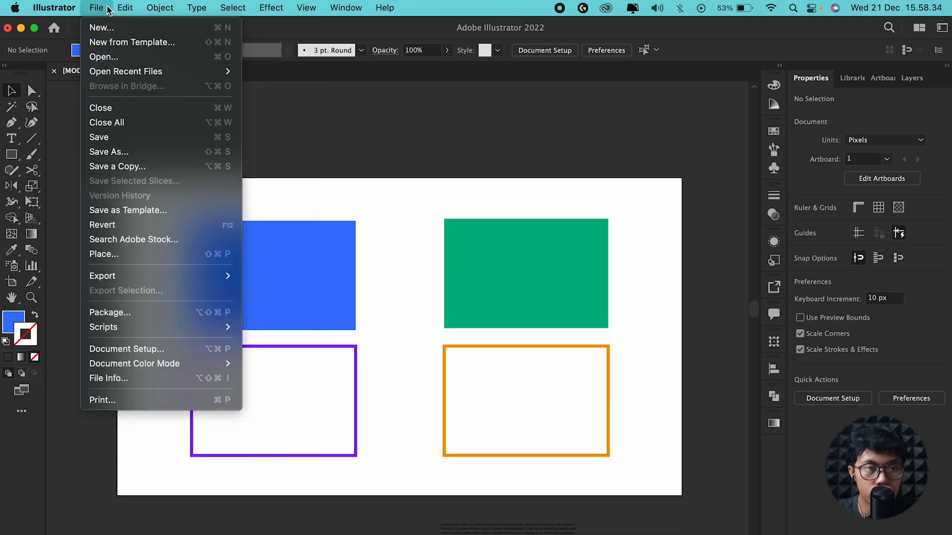
mouse_move(119, 73)
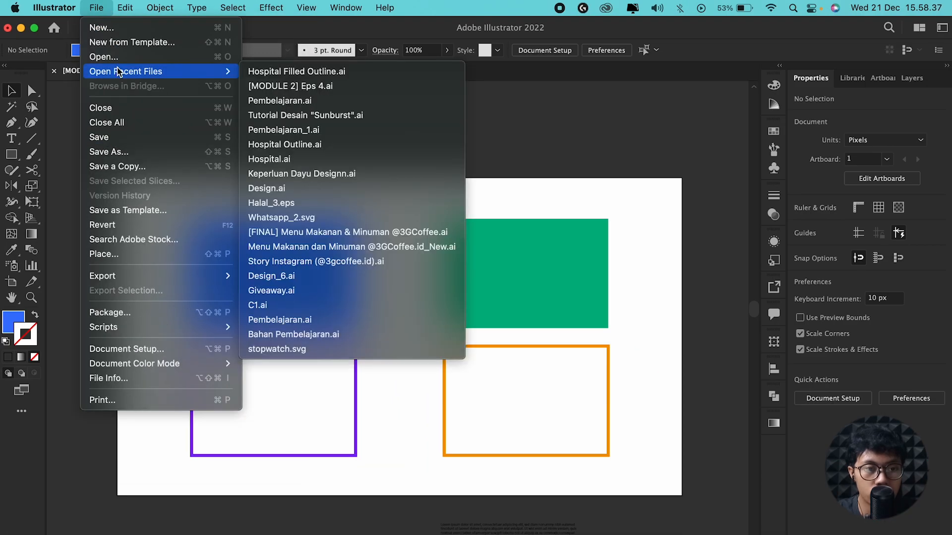
Open the preferences and look through the categories from Selection & Anchor Display to Hyphenation, returning to General
mouse_move(57, 8)
mouse_move(68, 47)
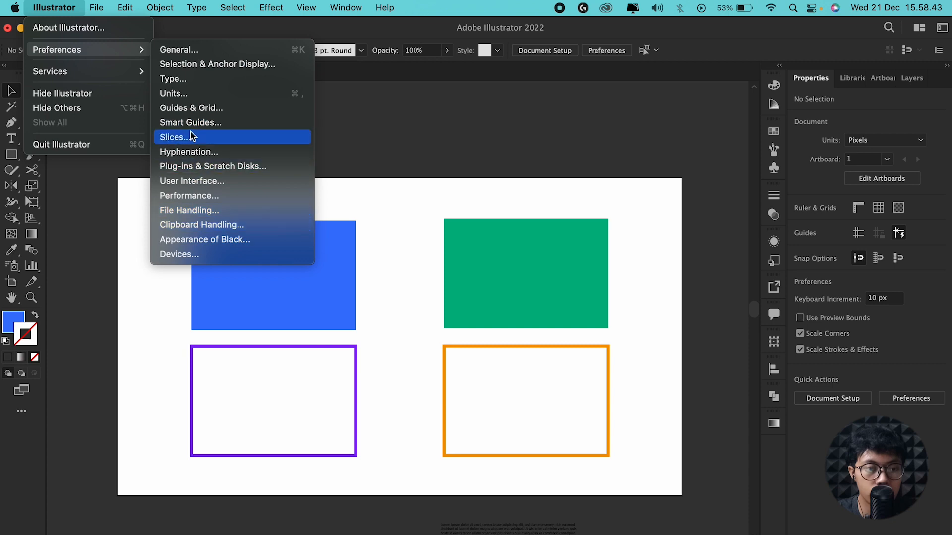
click(180, 49)
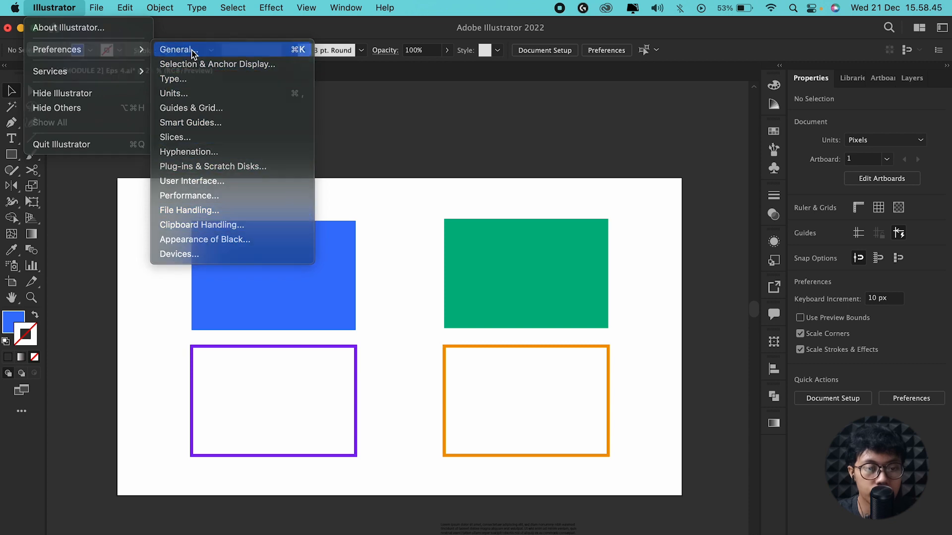
drag(311, 49, 291, 48)
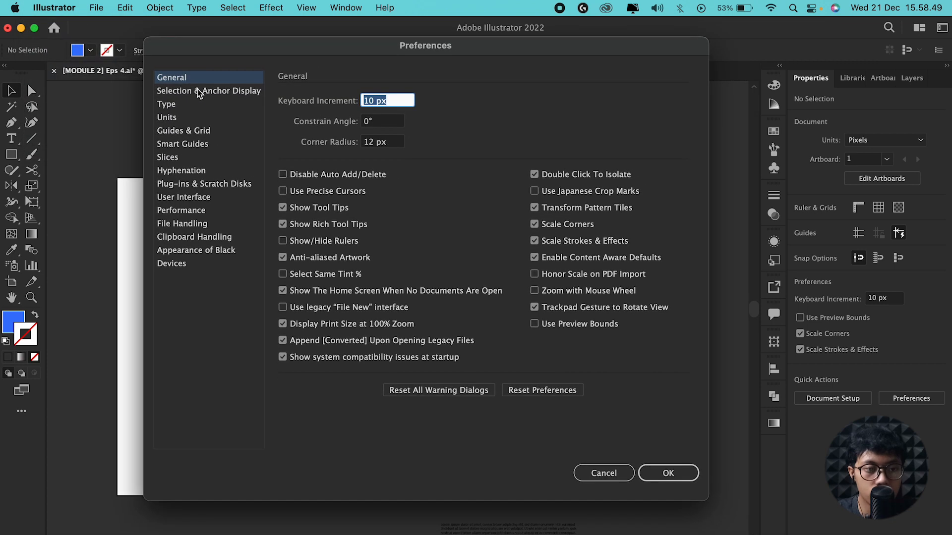
click(177, 97)
click(178, 108)
click(177, 119)
click(187, 132)
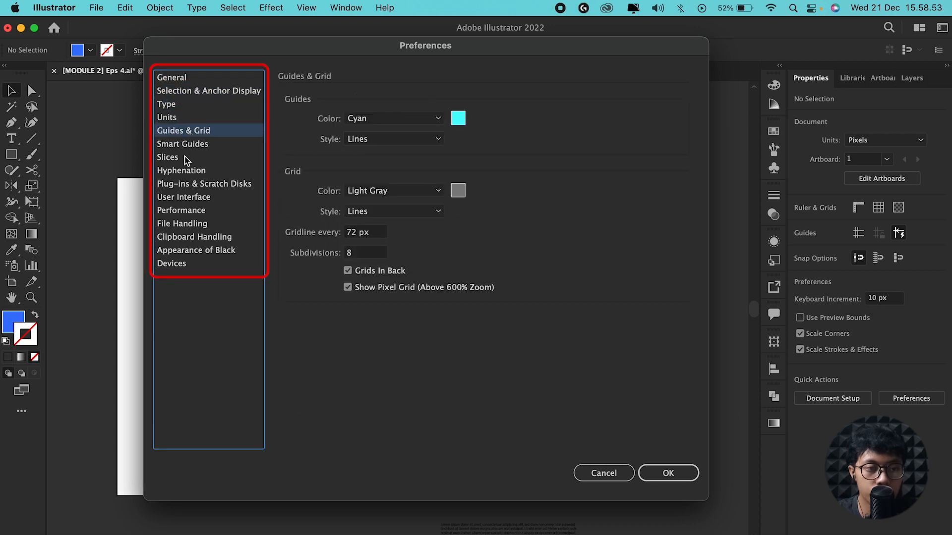
click(181, 172)
click(181, 80)
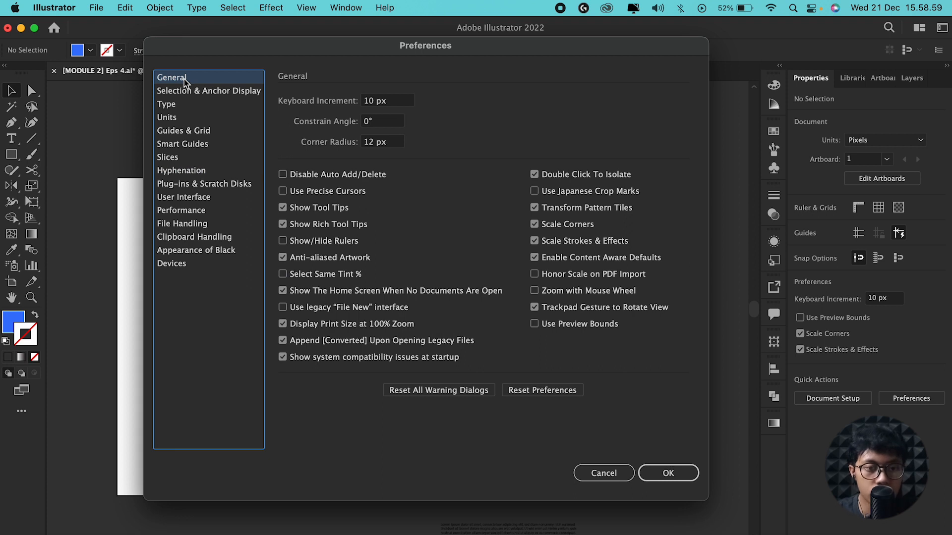
Set the Keyboard Increment to 1 px in the General preferences and apply it
click(385, 101)
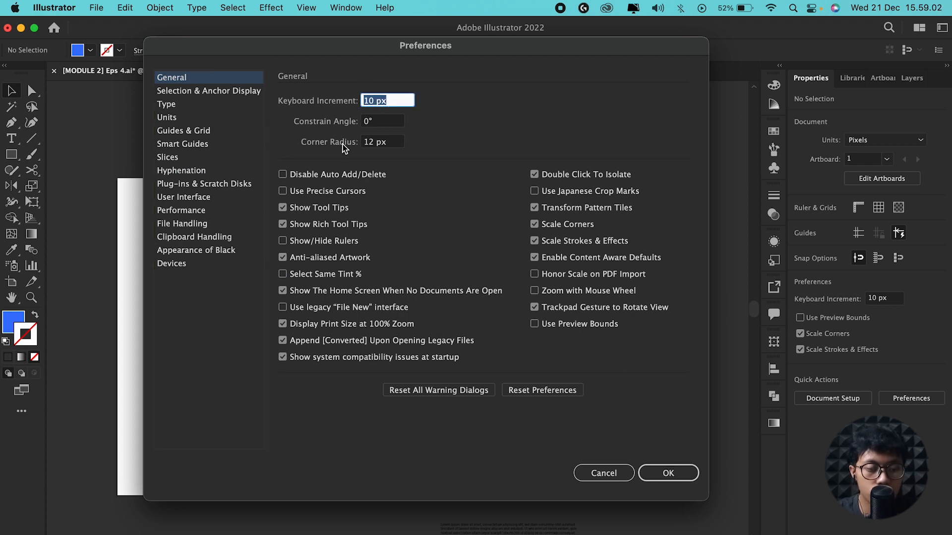
text(1)
click(678, 471)
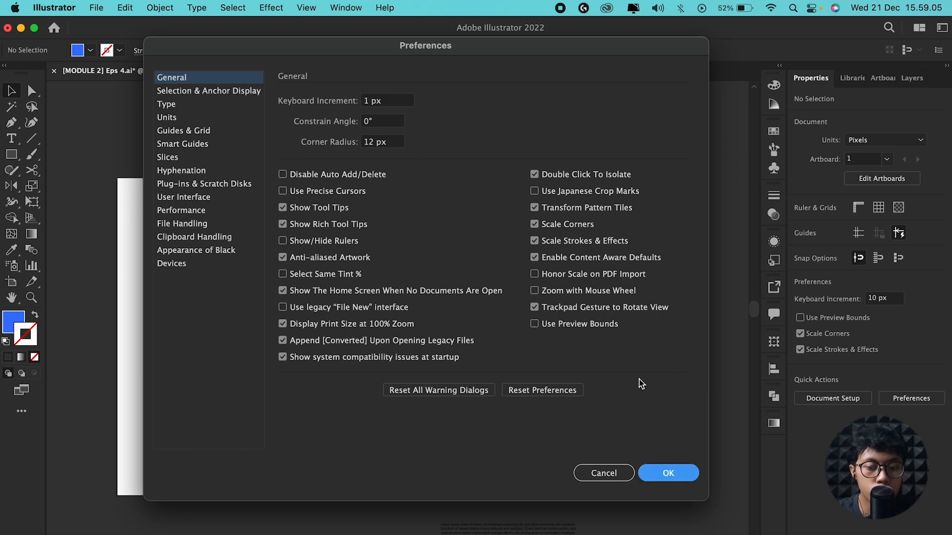
Reopen the General preferences, review the Constrain Angle and Corner Radius settings, and close them without changes
key(super+k)
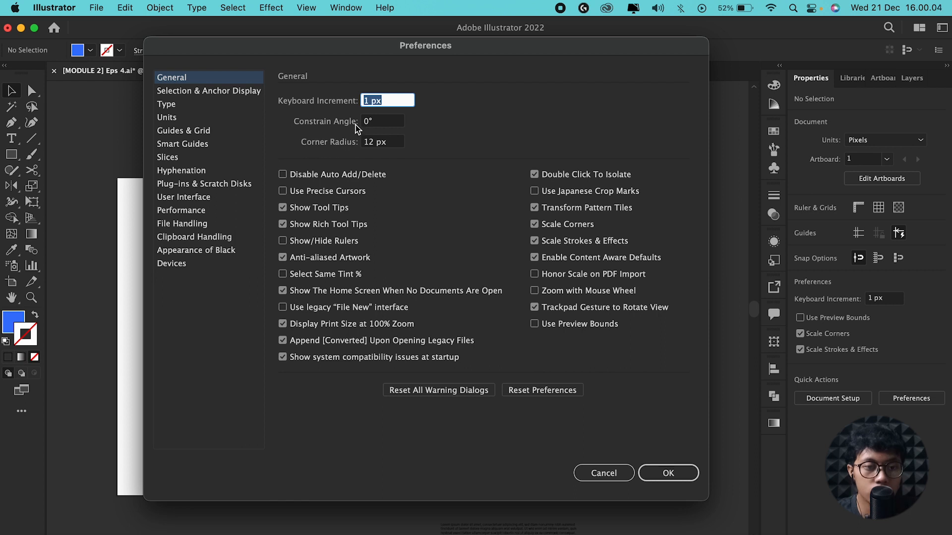
click(388, 121)
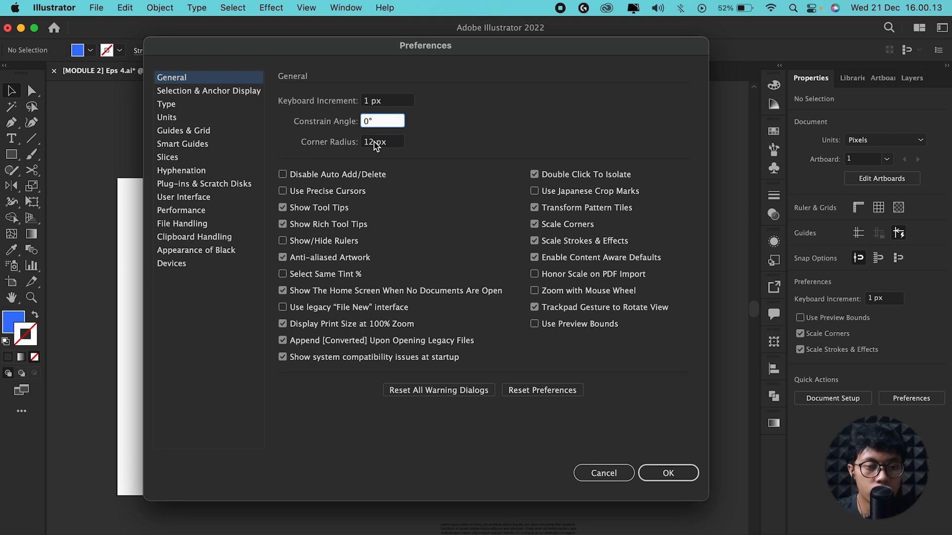
click(374, 142)
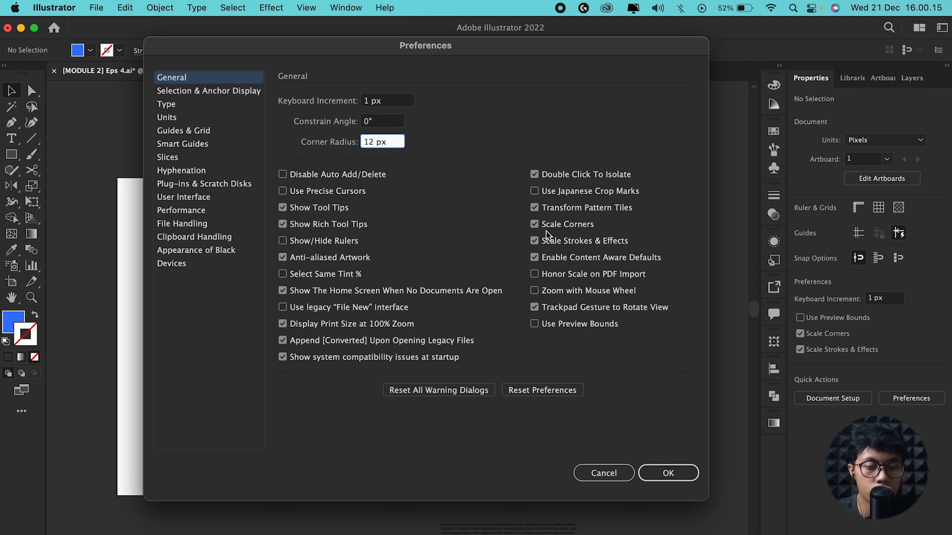
click(622, 472)
Draw a rounded rectangle about 1947 × 1266 px with its upper-left corner between the blue and green rectangles
scroll(258, 254, up, 1)
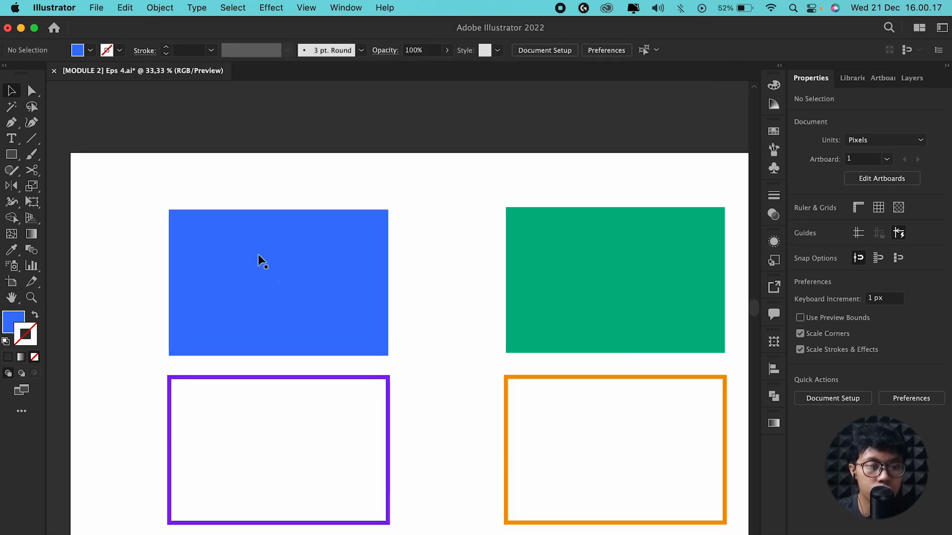
drag(162, 223, 210, 221)
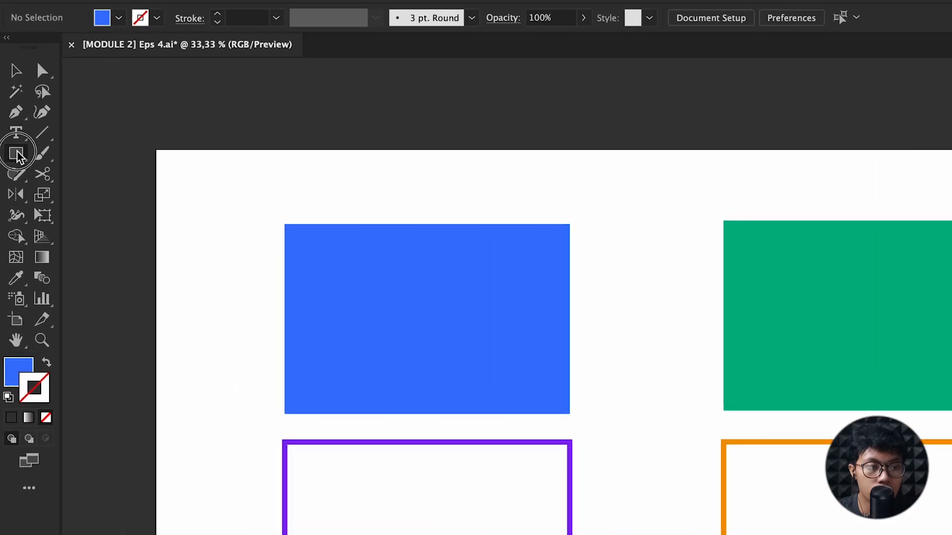
click(12, 154)
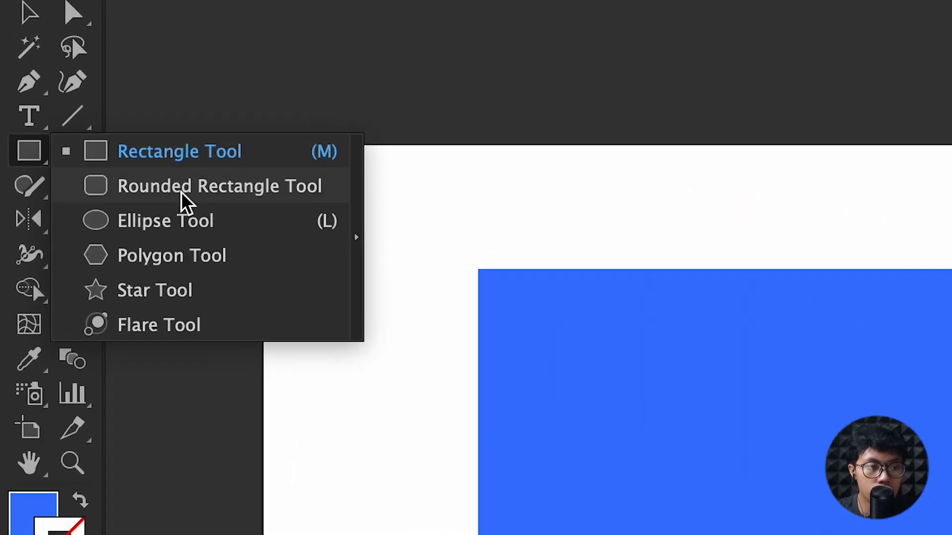
click(187, 201)
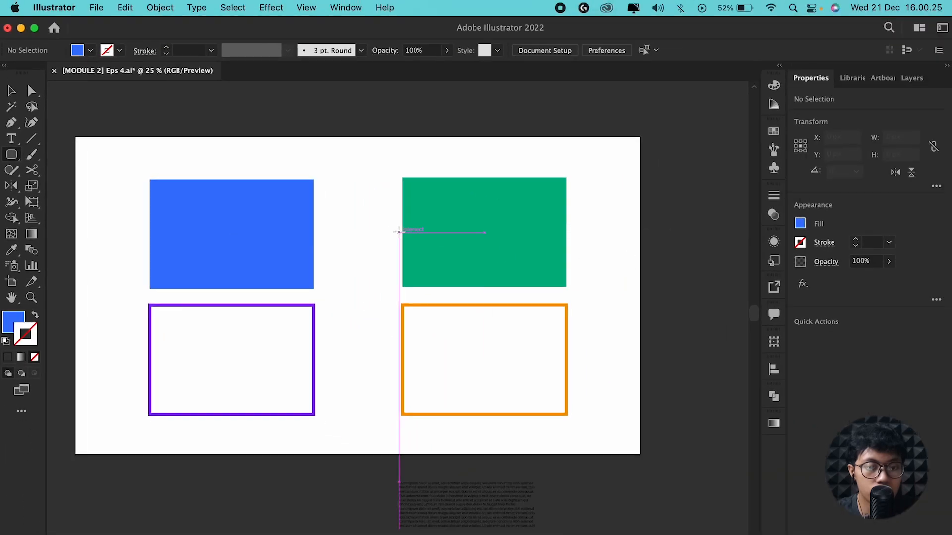
click(567, 273)
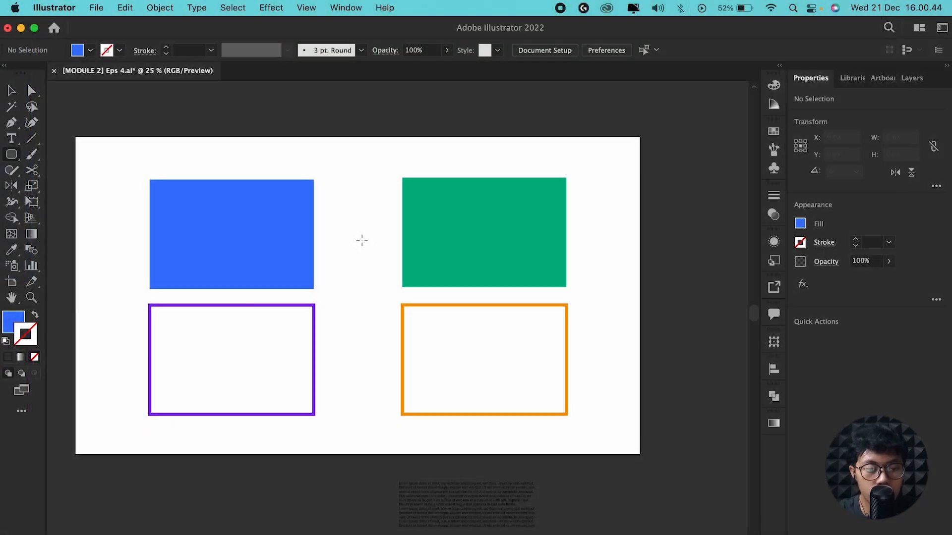
click(362, 241)
click(523, 327)
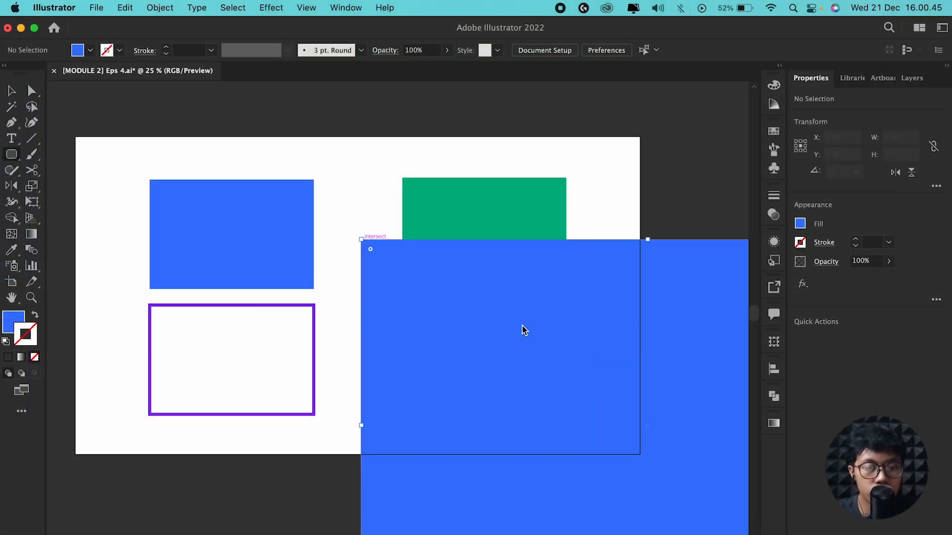
Inspect the large rounded rectangle's upper-left corner up close and delete the shape
scroll(382, 260, up, 1)
key(v)
click(325, 227)
scroll(362, 233, up, 4)
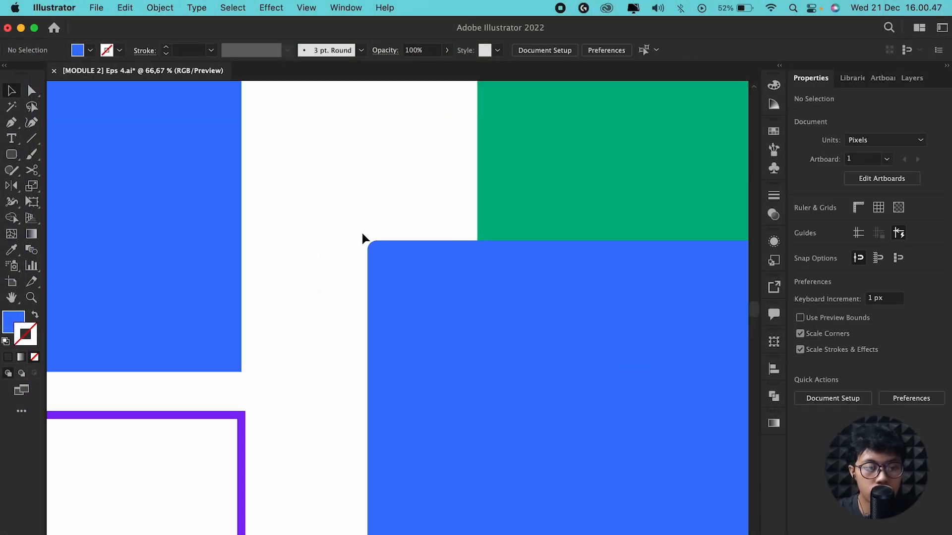
click(375, 248)
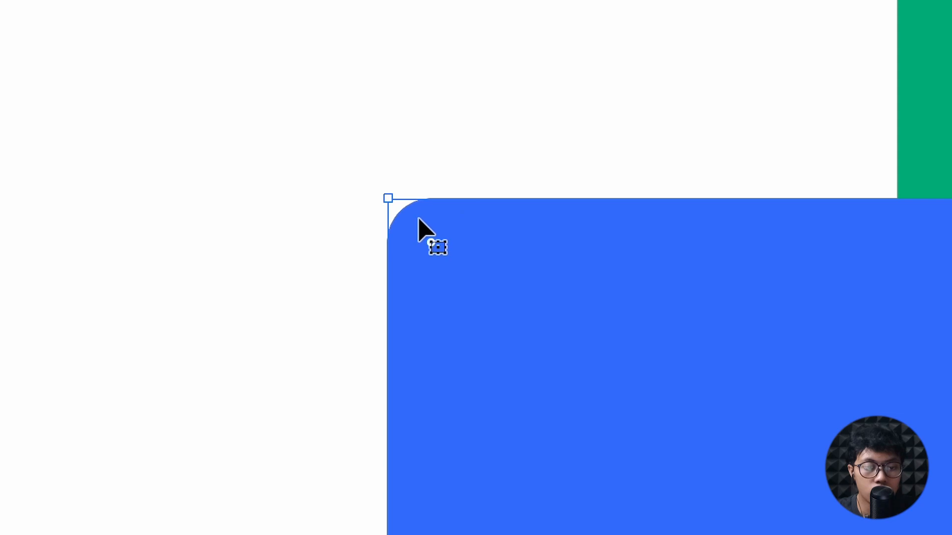
scroll(371, 247, down, 5)
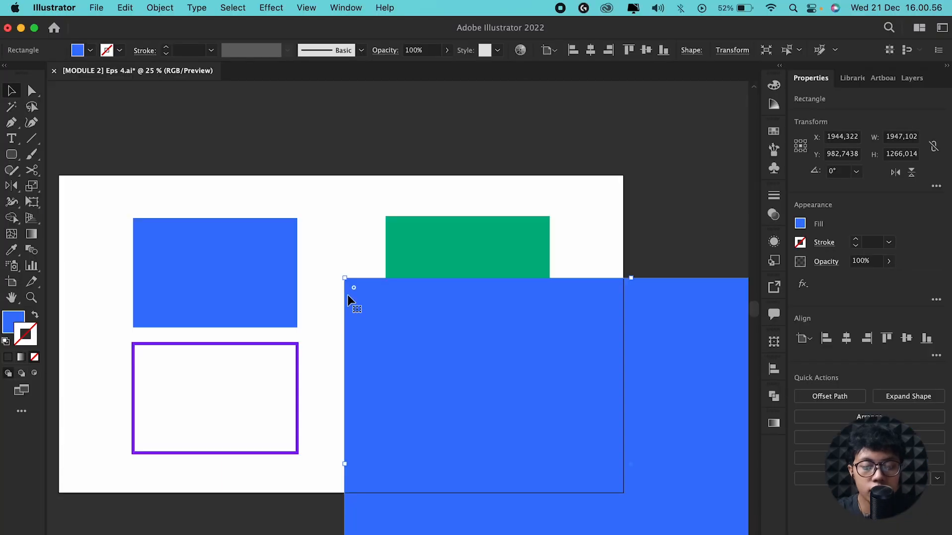
key(BackSpace)
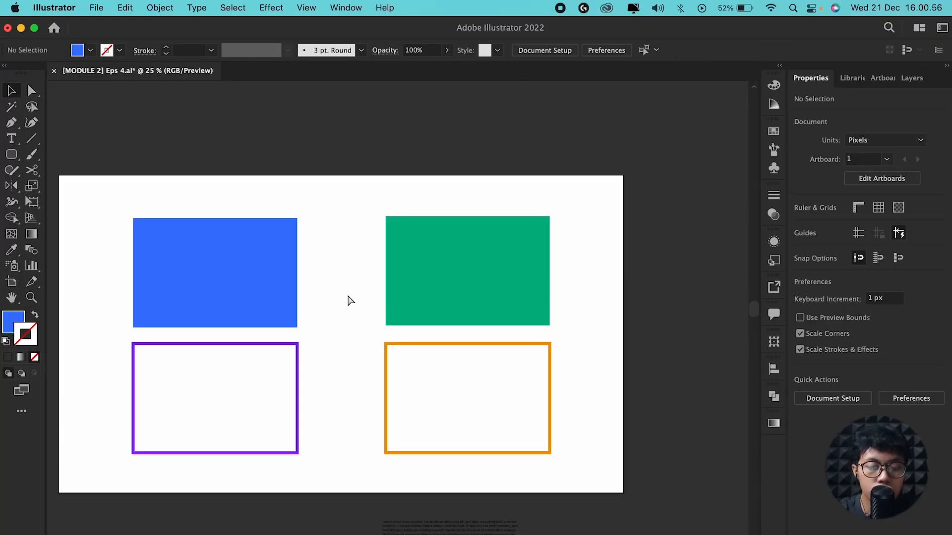
Turn off Scale Corners and Scale Strokes & Effects in the General preferences and apply the change
key(super+k)
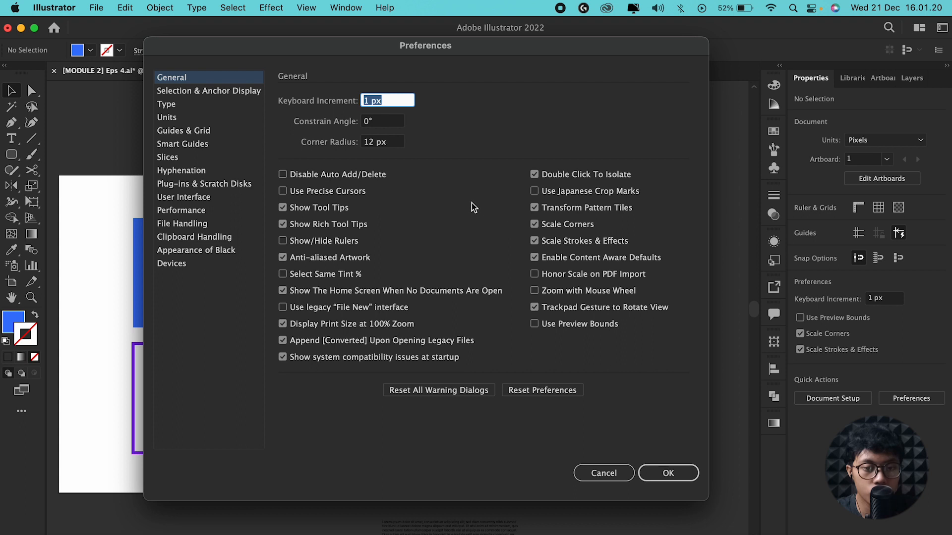
click(556, 225)
click(535, 240)
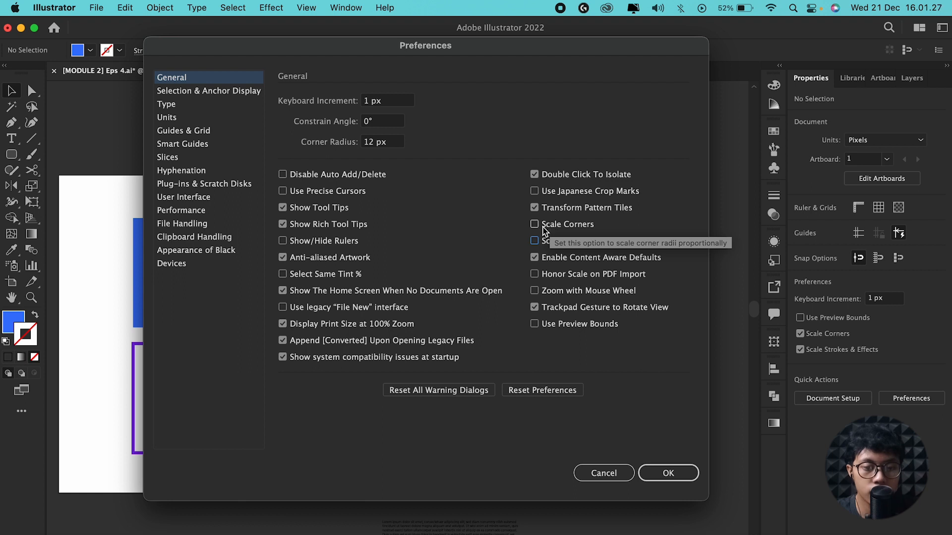
key(Return)
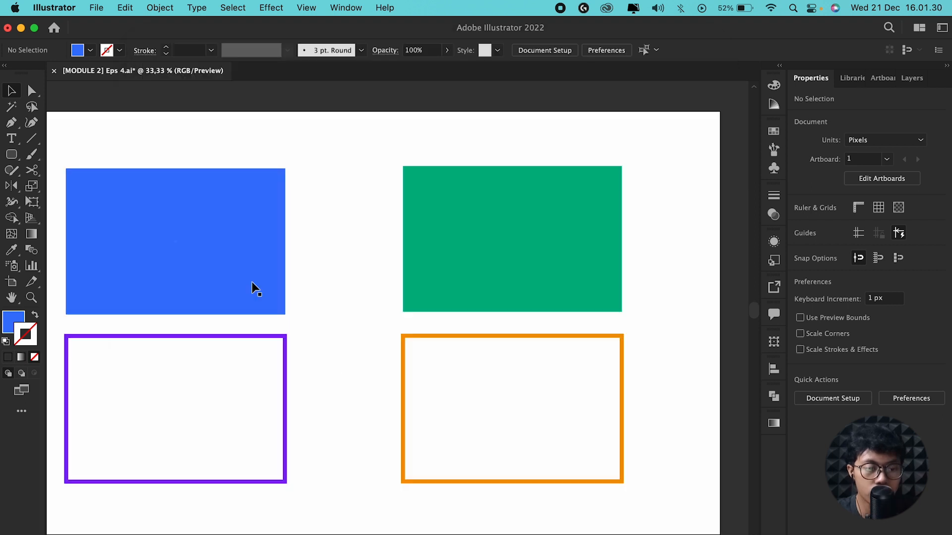
Round all four corners of the solid blue rectangle with its live corner widgets
click(279, 269)
drag(279, 268, 454, 311)
scroll(429, 313, up, 1)
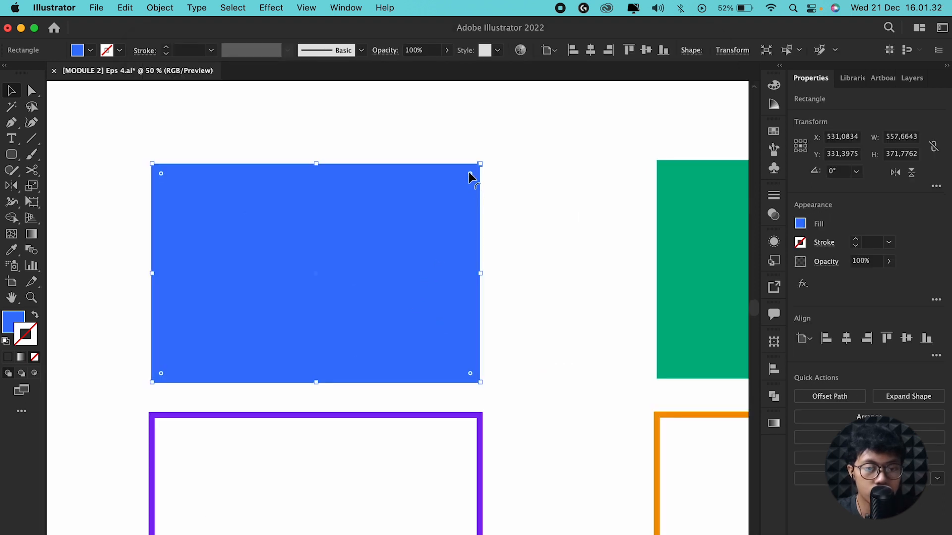
drag(469, 173, 452, 199)
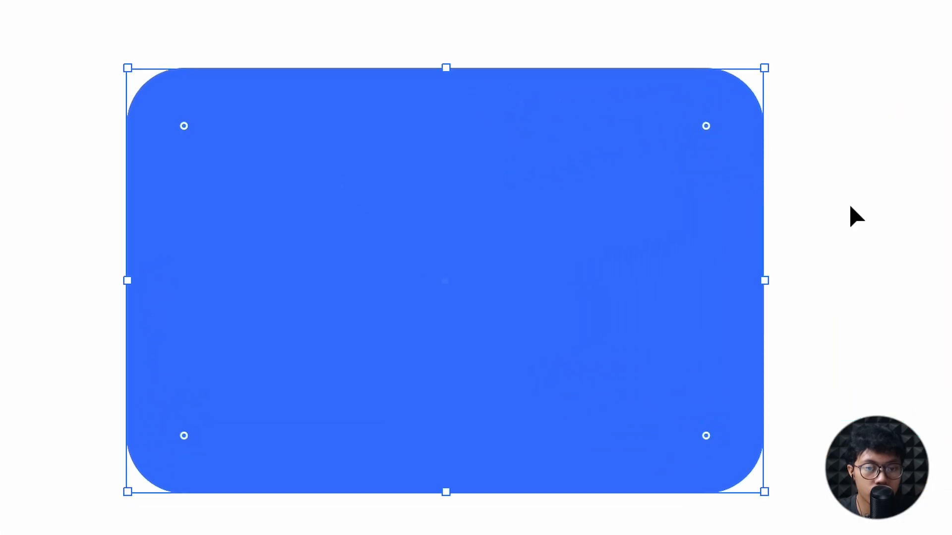
Scale the rounded blue rectangle up proportionally from its centre to about 1530 × 1020 px
click(837, 263)
click(757, 270)
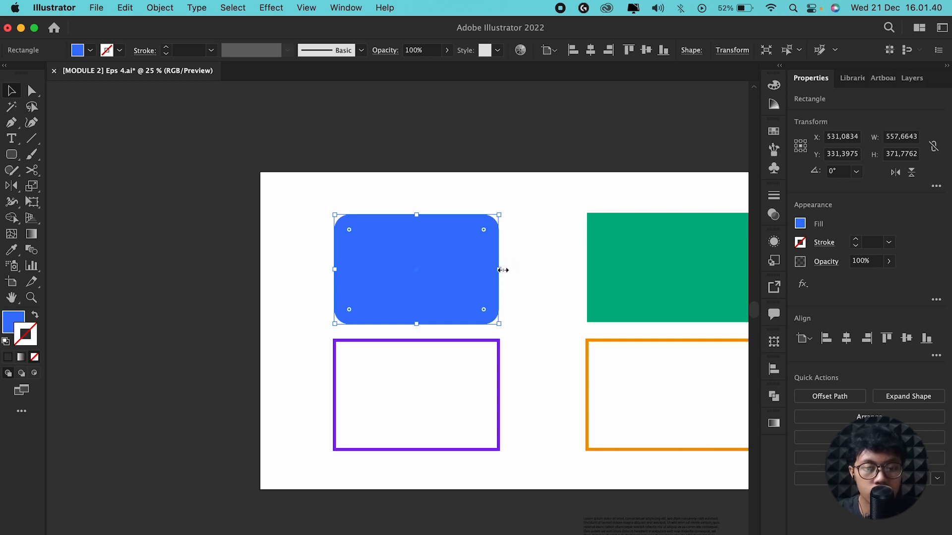
click(502, 268)
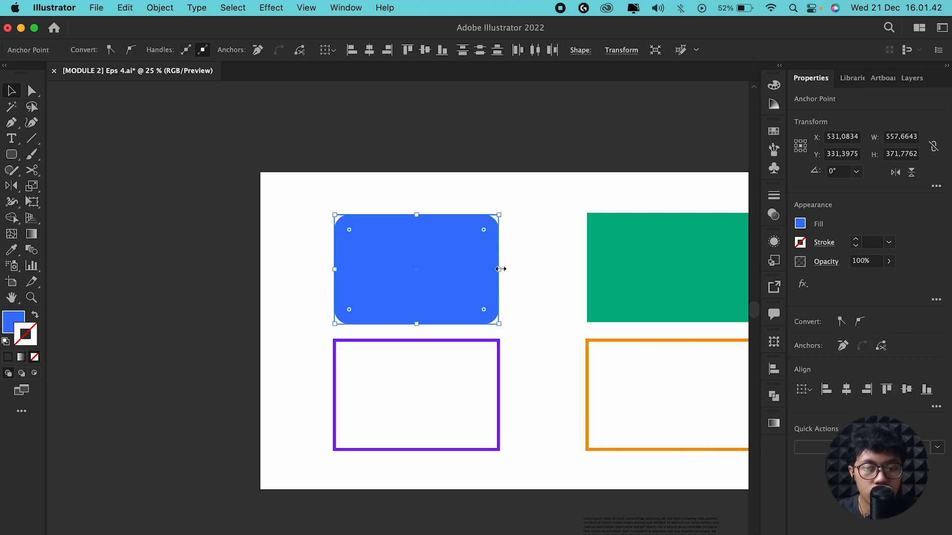
drag(500, 272, 642, 269)
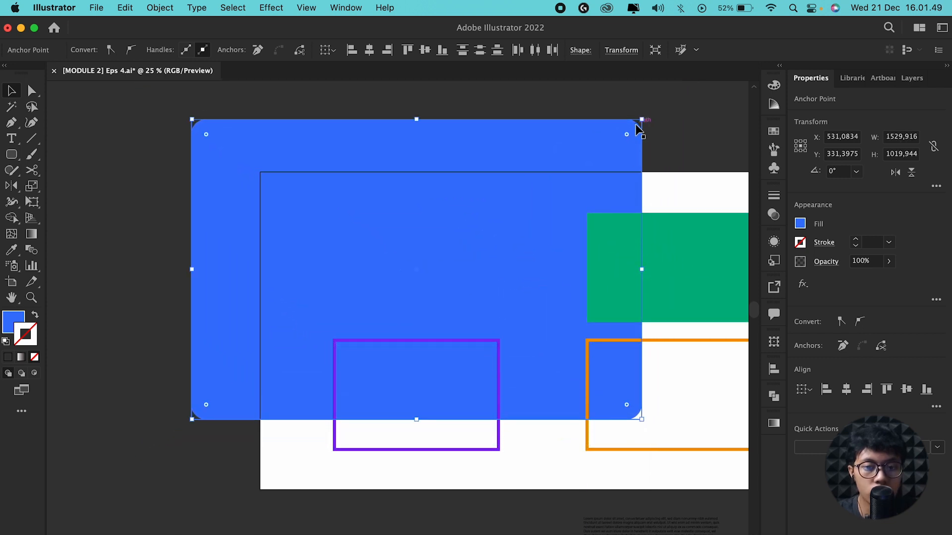
Scale the blue rectangle down from its centre to a small pill shape and inspect its corners
drag(641, 271, 342, 275)
scroll(531, 276, up, 2)
click(367, 271)
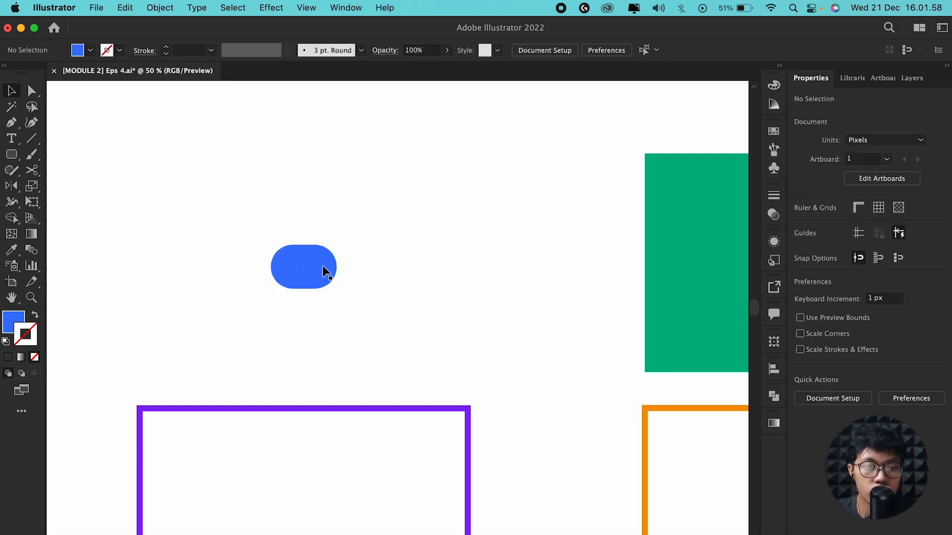
scroll(317, 269, up, 1)
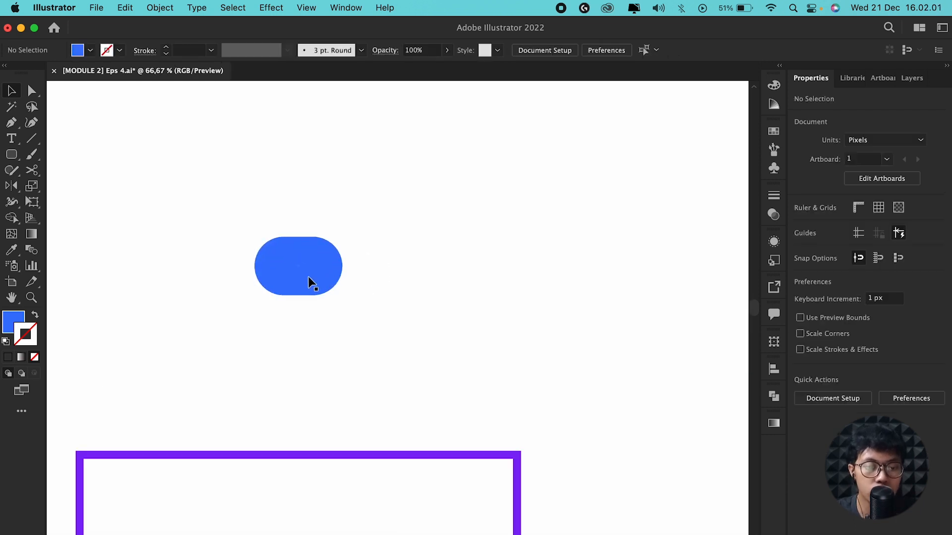
scroll(308, 283, down, 2)
Undo the scaling of the blue rectangle while keeping its rounded corners
key(super+z)
key(super+z)
key(super+z)
key(super+z)
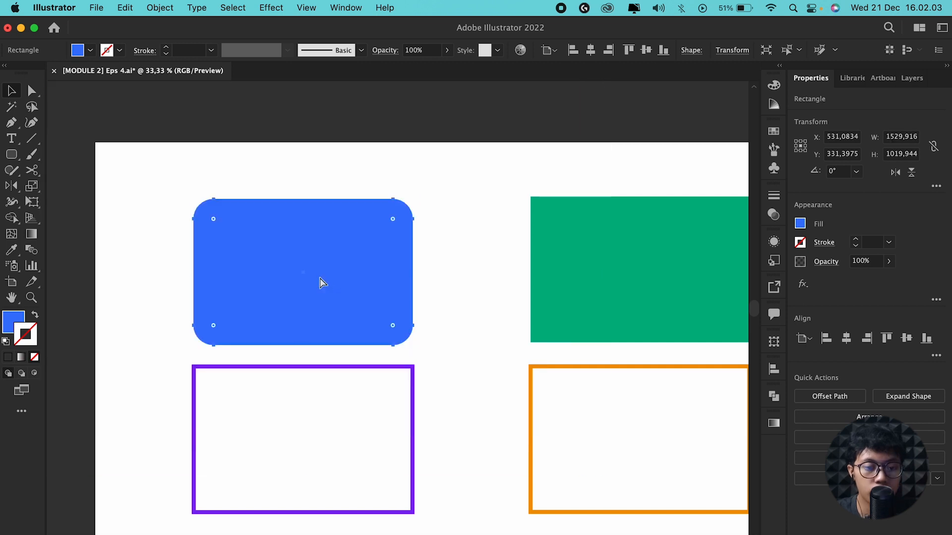
Enable Scale Corners in the General preferences and apply the change
key(super+k)
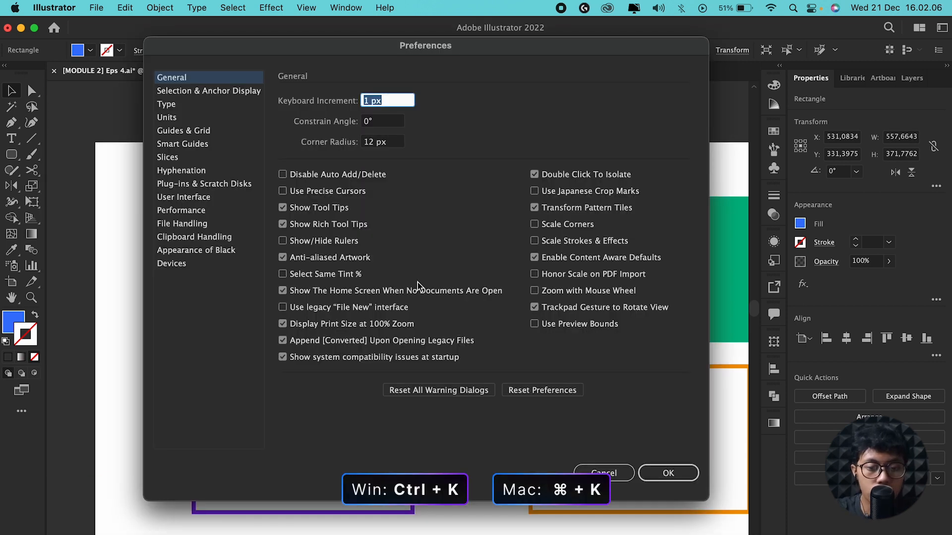
click(535, 226)
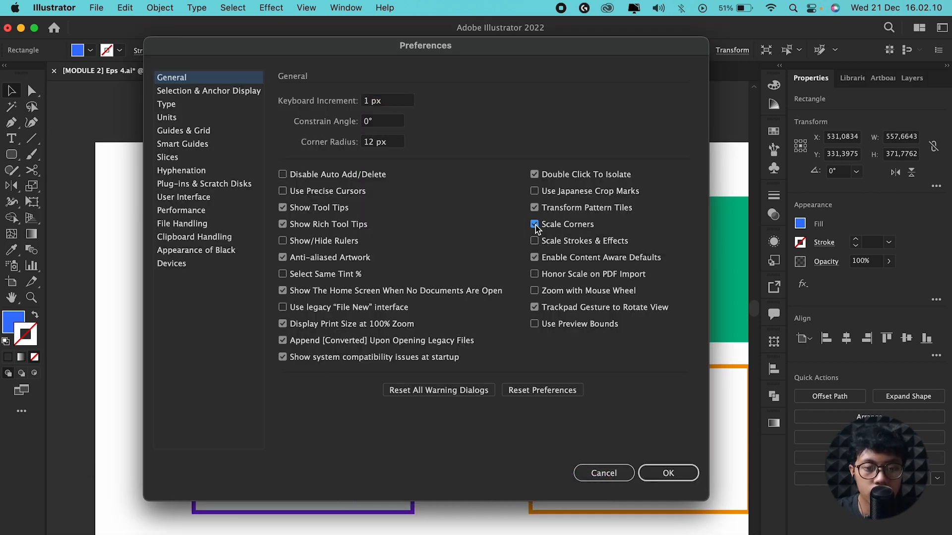
click(672, 476)
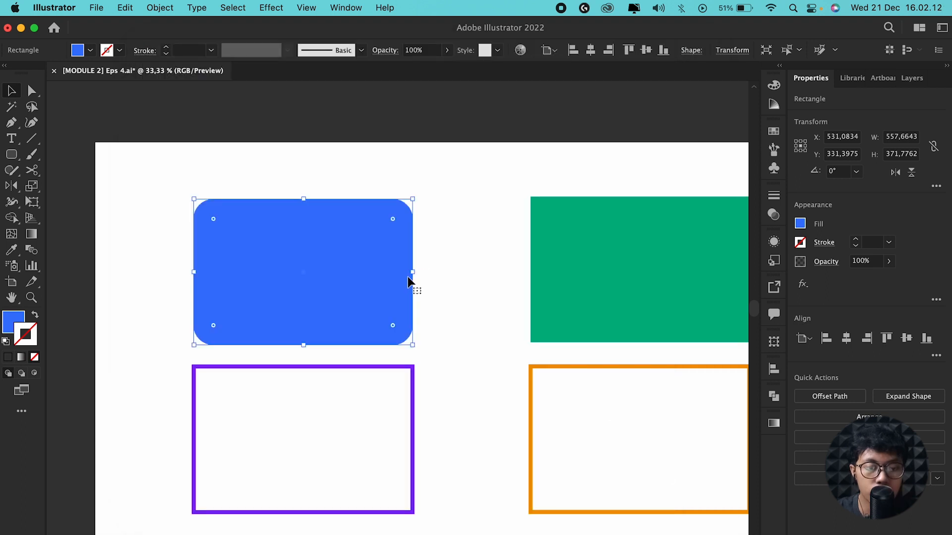
Scale the rounded blue rectangle up proportionally from its centre to about 645 × 430 px and inspect its corner radius
key(super+minus)
drag(411, 272, 425, 287)
key(a)
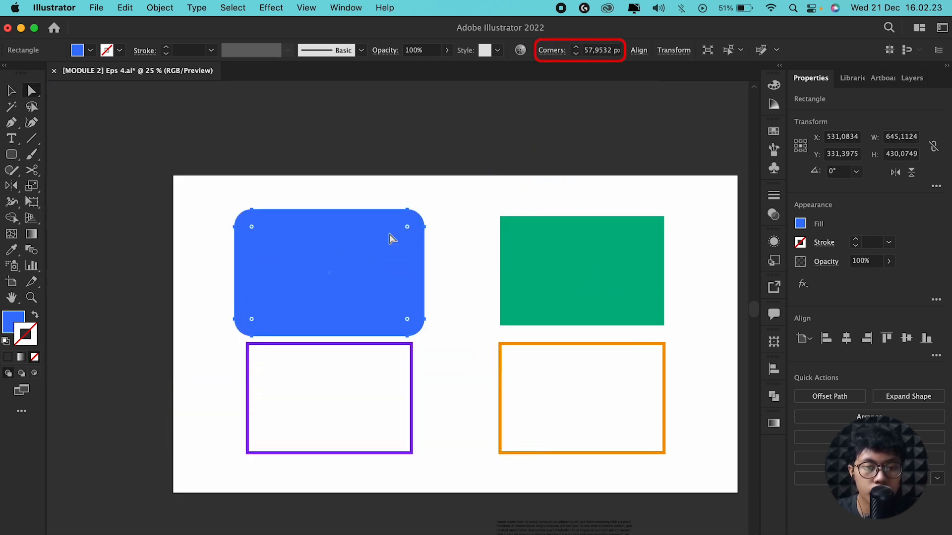
scroll(387, 239, up, 2)
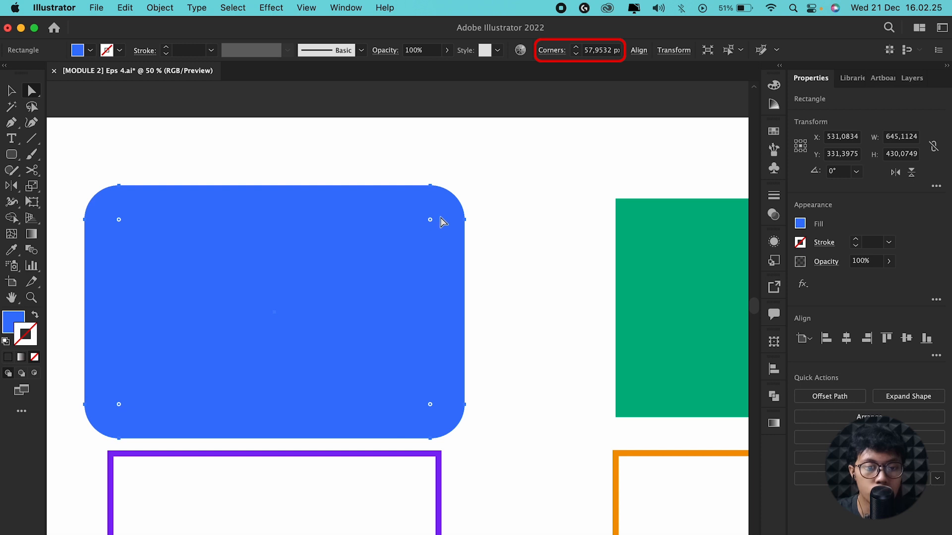
scroll(440, 234, down, 1)
scroll(439, 233, down, 1)
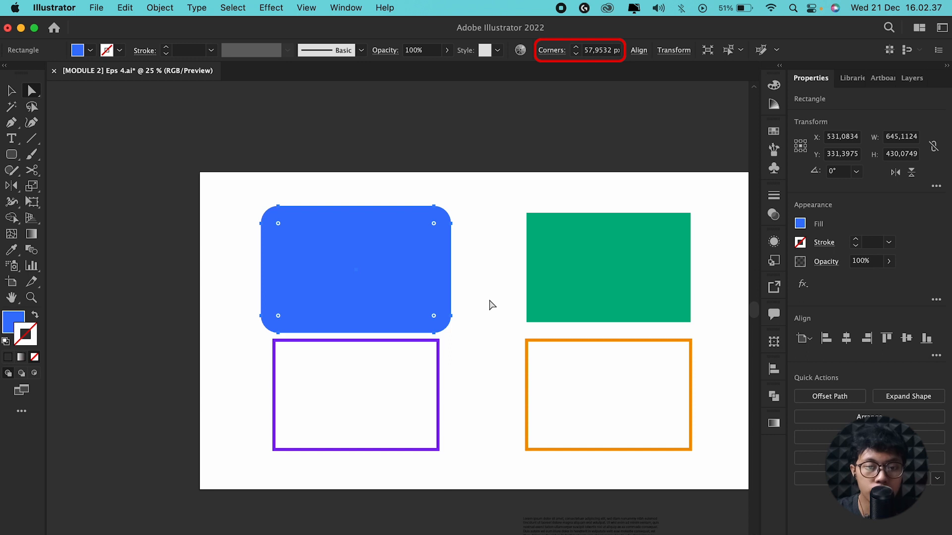
Scale the blue rectangle up from its centre to about 1503 × 1002 px, and undo both enlargements after checking its corner radius
key(v)
click(415, 270)
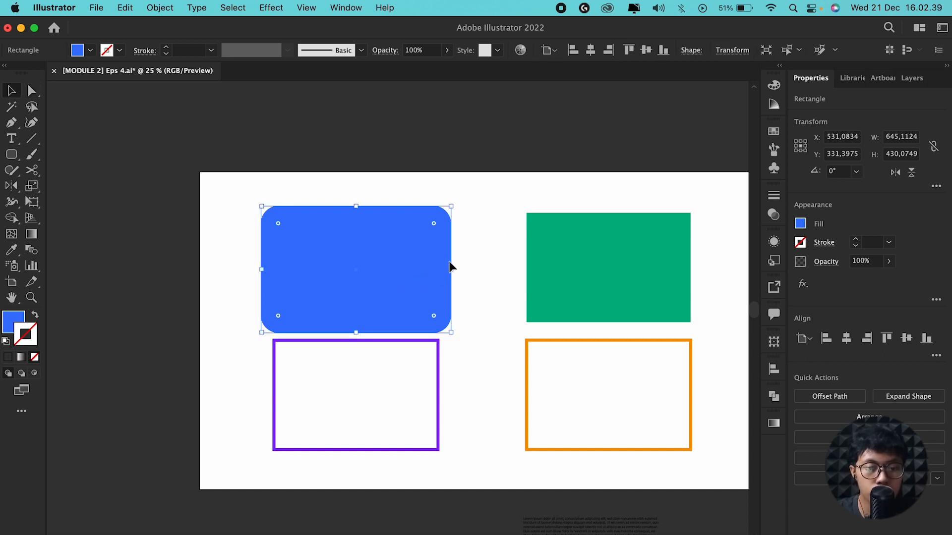
drag(451, 269, 577, 269)
key(a)
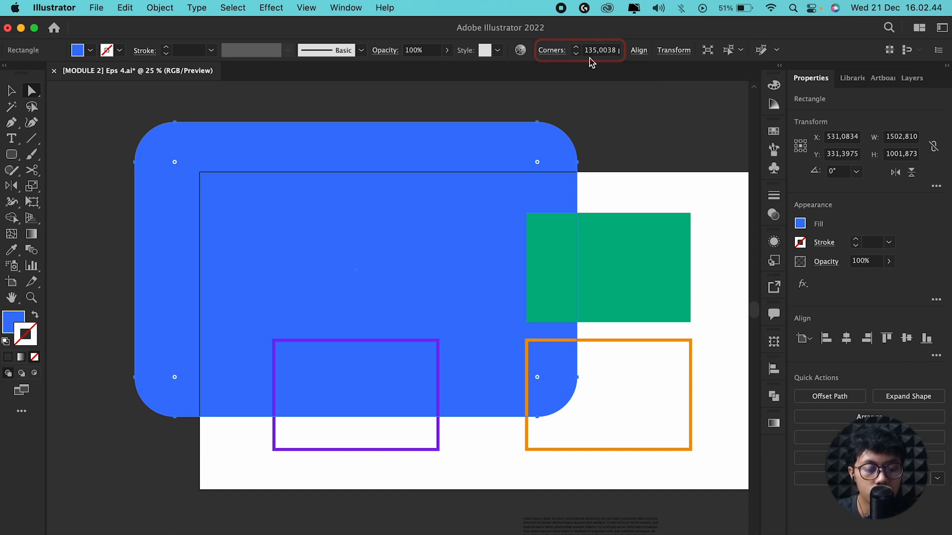
key(v)
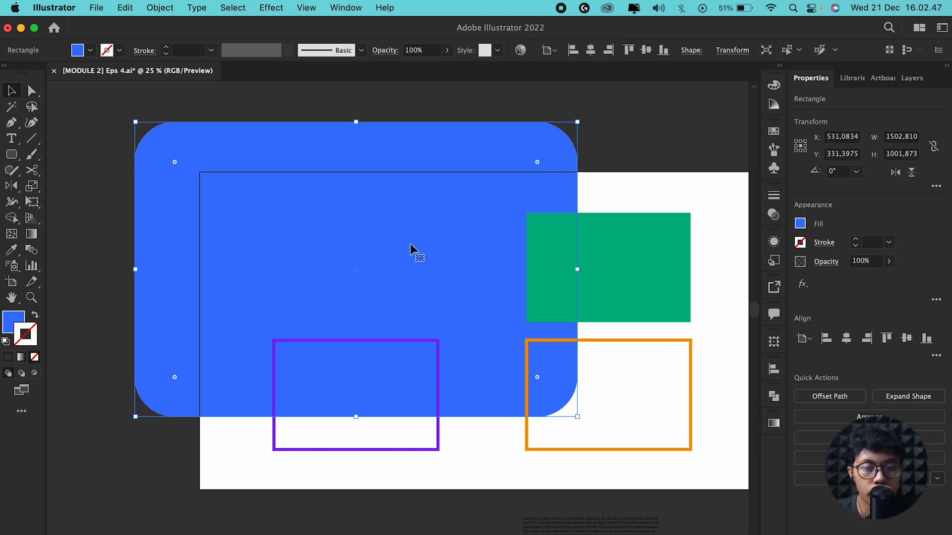
key(super+z)
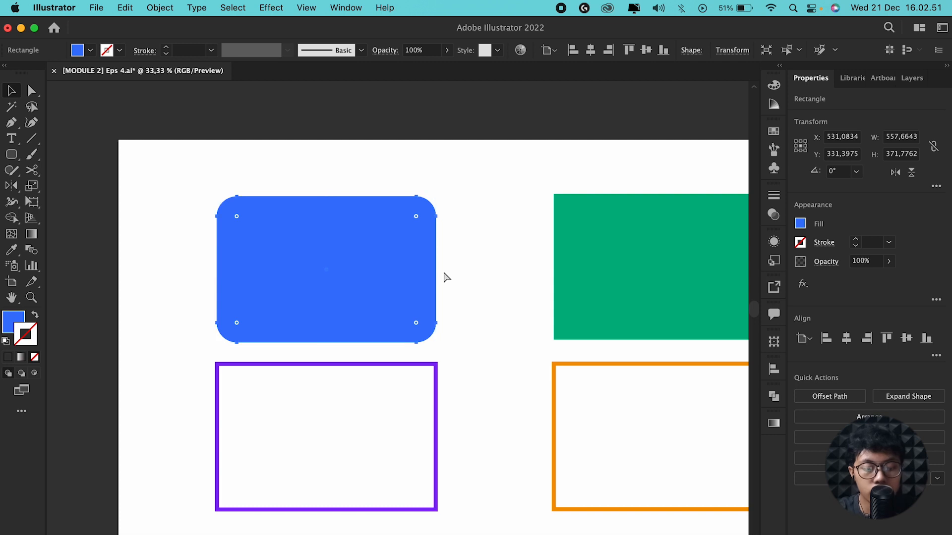
With Scale Strokes & Effects left off, scale the purple outlined rectangle up proportionally from its centre to about 1541 × 1027 px
key(super+k)
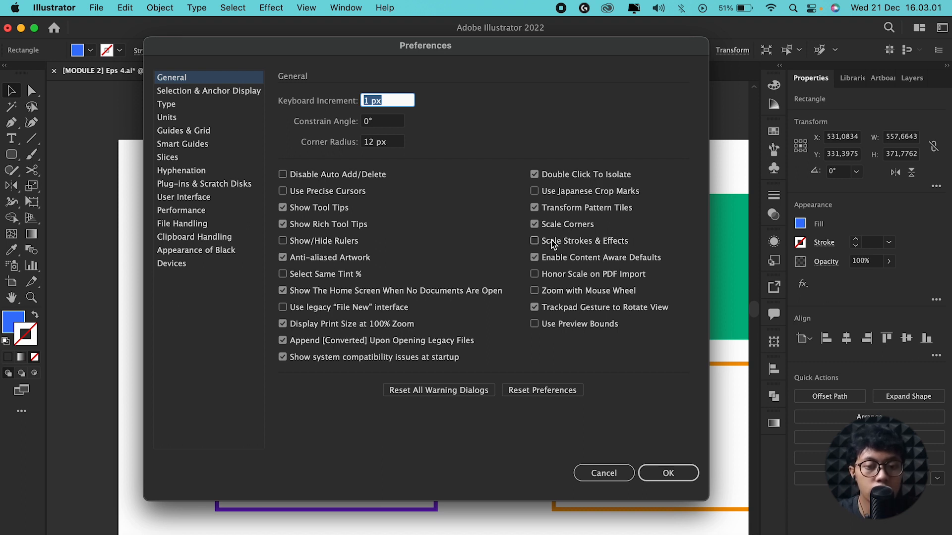
click(665, 473)
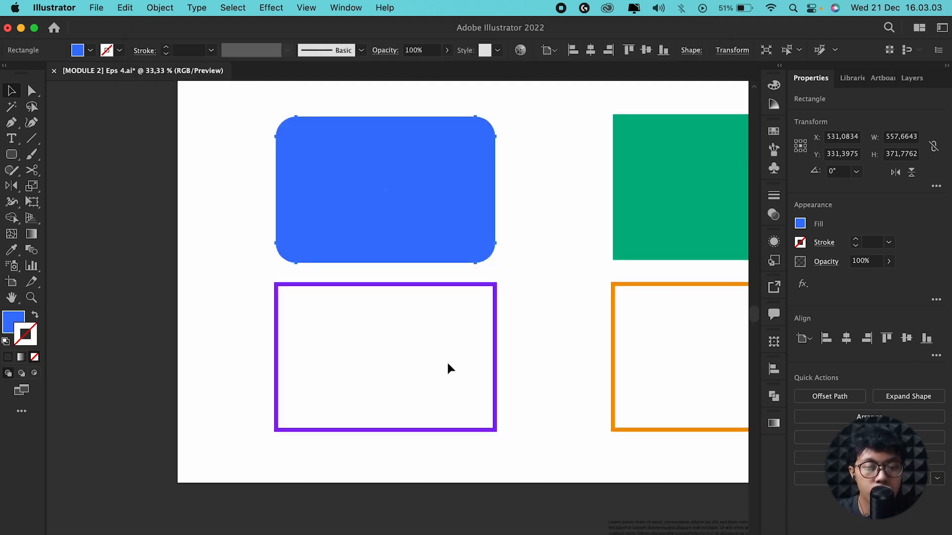
click(498, 337)
drag(516, 363, 490, 320)
drag(475, 307, 665, 308)
scroll(640, 318, down, 1)
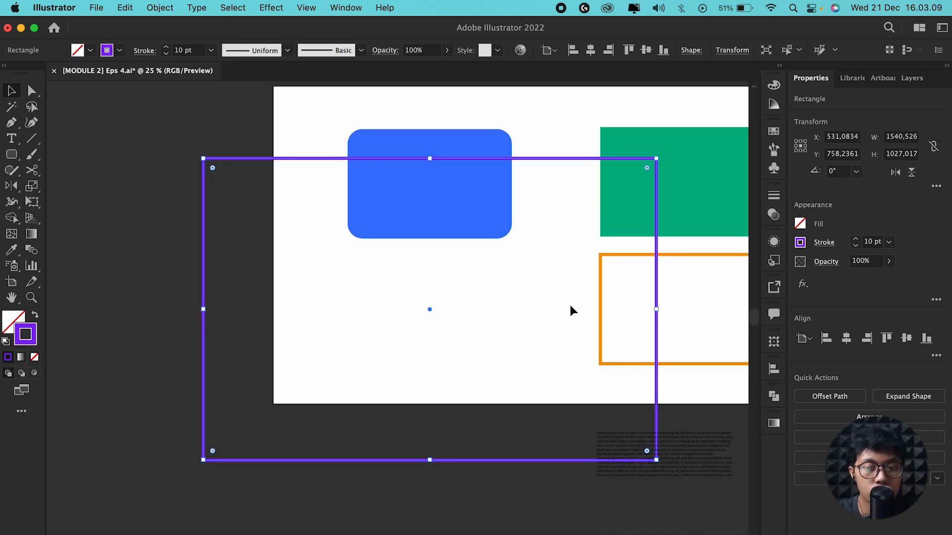
Scale the purple outlined rectangle down from its centre to about 36 × 24 px, and undo both of its scalings
drag(656, 309, 429, 322)
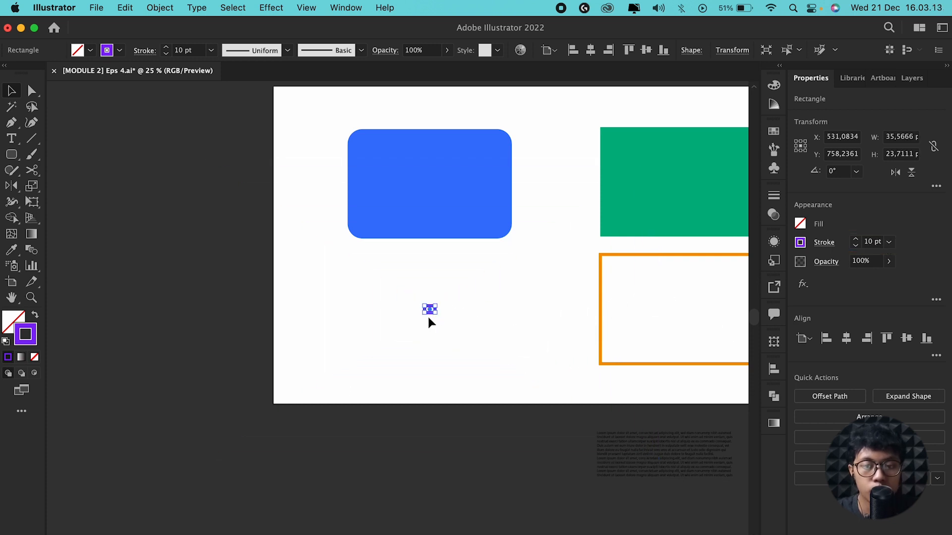
scroll(429, 320, up, 3)
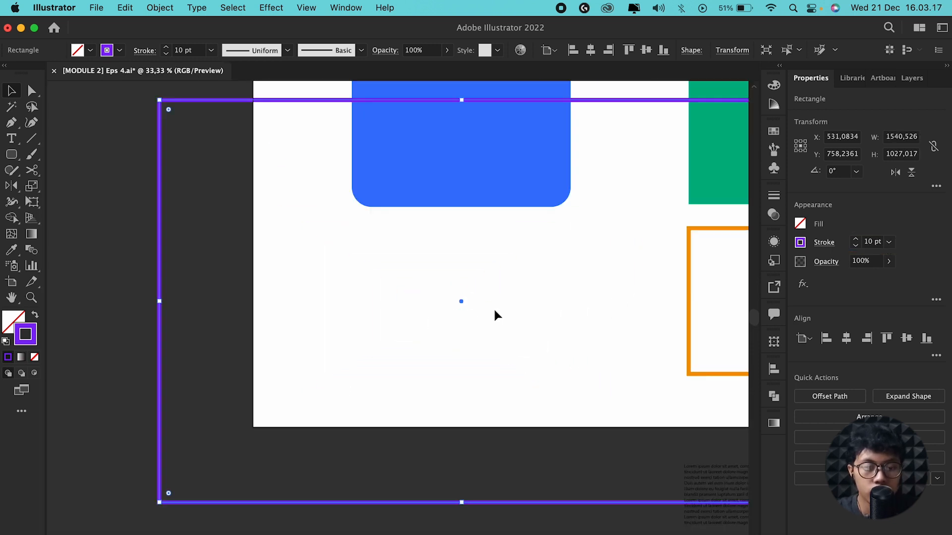
key(super+z)
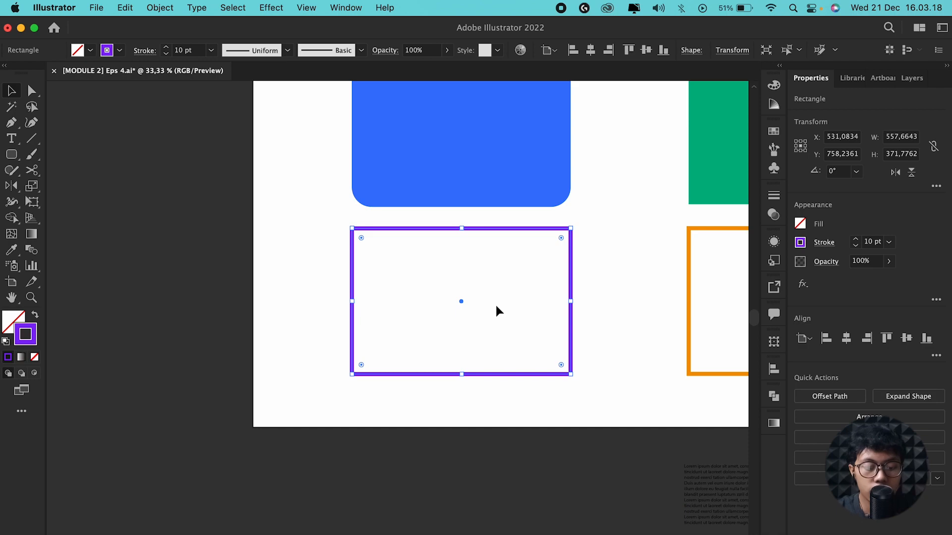
Enable Scale Strokes & Effects in the General preferences and apply the change
key(super+k)
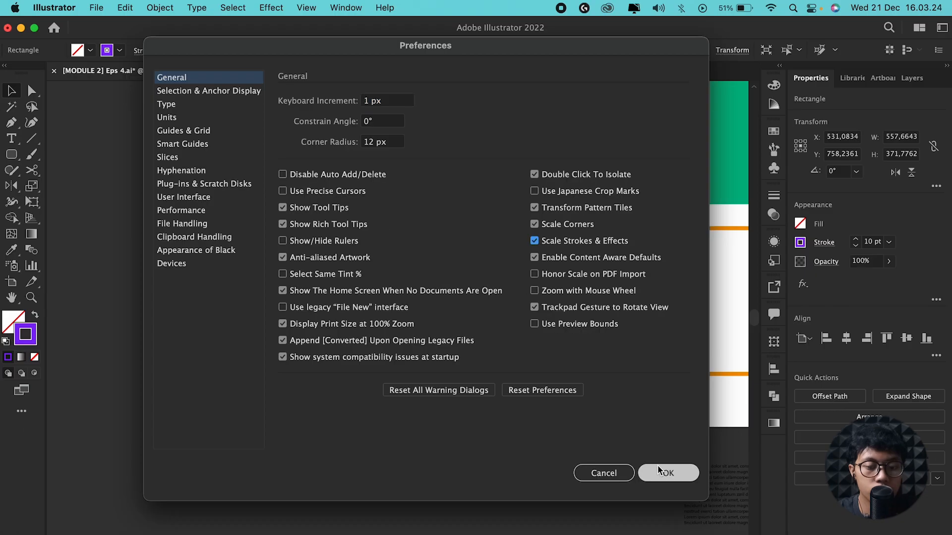
click(658, 465)
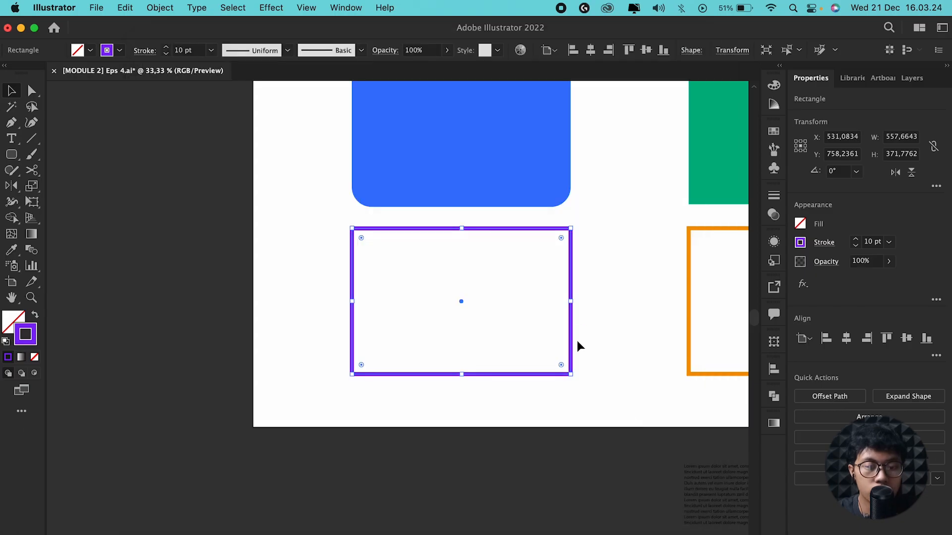
Scale the purple outlined rectangle up proportionally from its centre to about 1602 × 1068 px and inspect its stroke weight
scroll(575, 327, down, 1)
scroll(575, 327, right, 5)
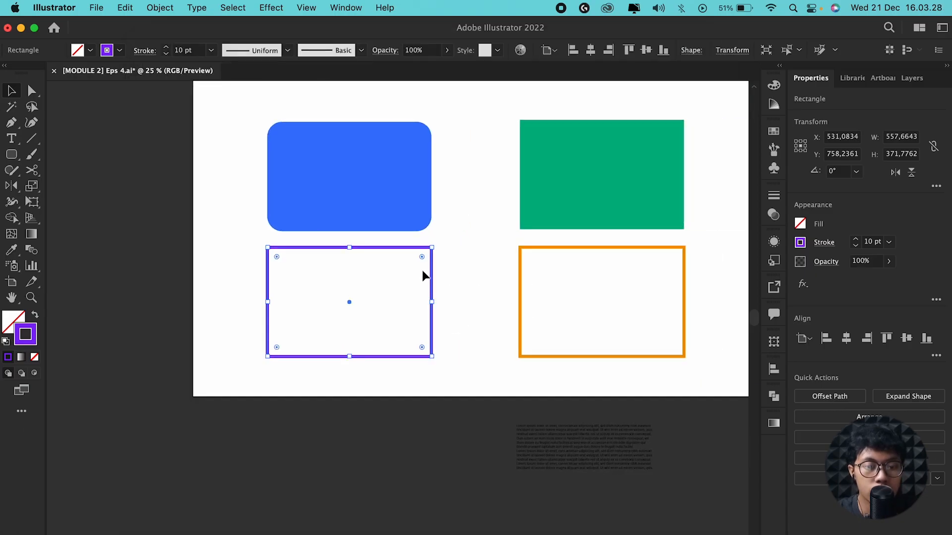
click(419, 201)
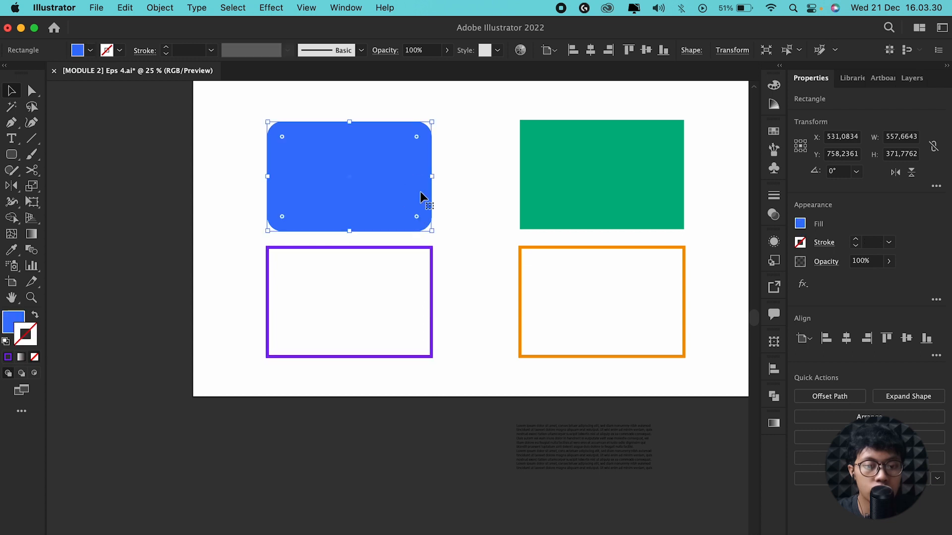
scroll(461, 242, down, 3)
scroll(461, 242, left, 2)
click(485, 221)
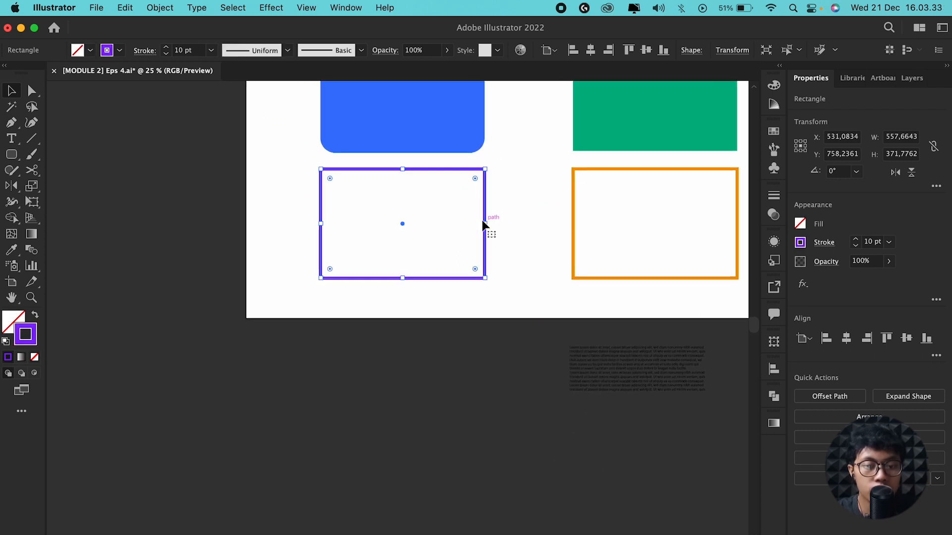
drag(484, 224, 638, 224)
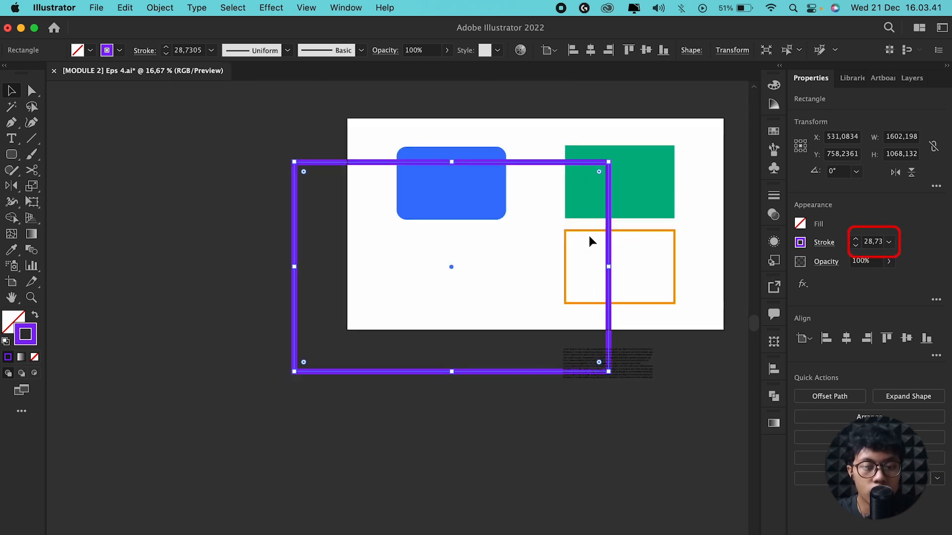
scroll(589, 238, up, 1)
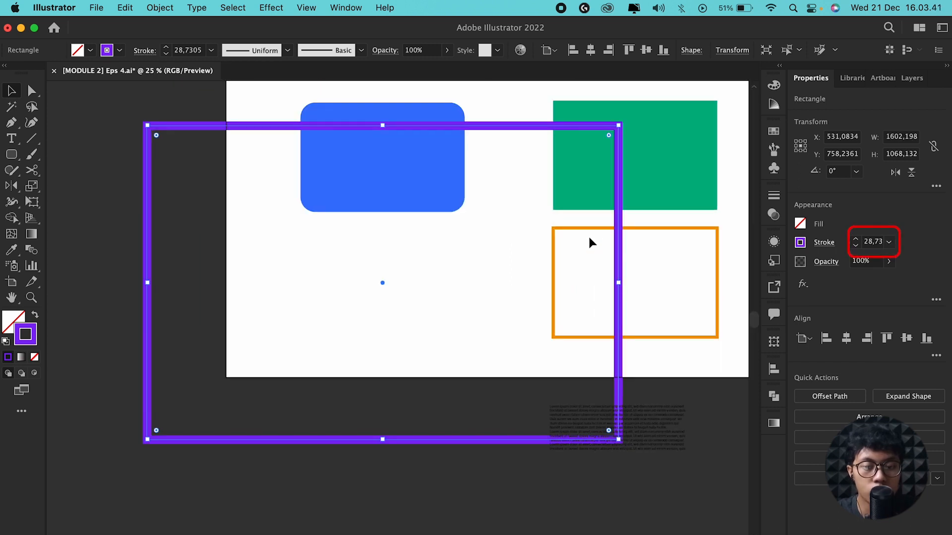
scroll(573, 280, up, 1)
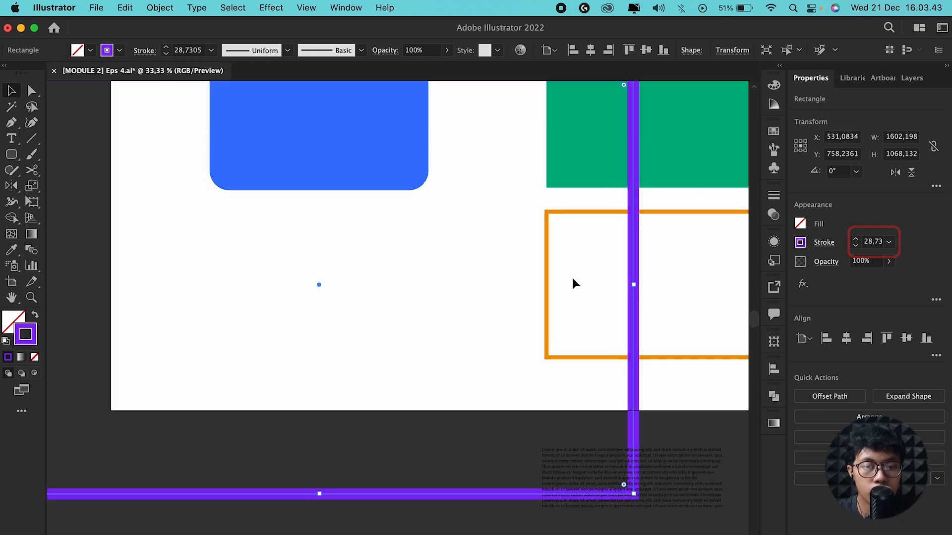
Rescale the purple outlined rectangle larger and smaller from its centre to compare stroke weights, and restore its original size
scroll(584, 285, down, 1)
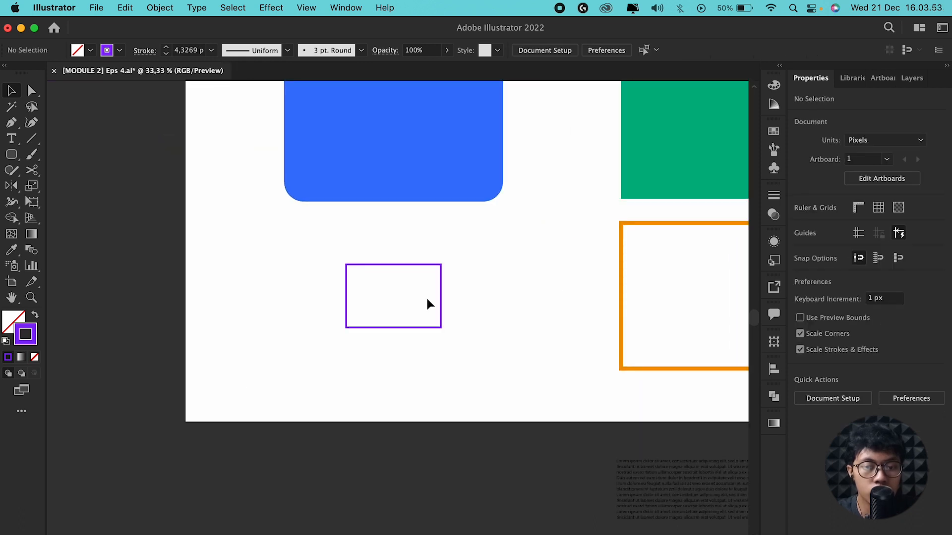
mouse_move(458, 360)
mouse_down()
mouse_move(425, 319)
mouse_move(503, 304)
mouse_move(673, 303)
mouse_move(592, 308)
mouse_up()
scroll(424, 318, down, 2)
drag(593, 307, 450, 308)
click(465, 314)
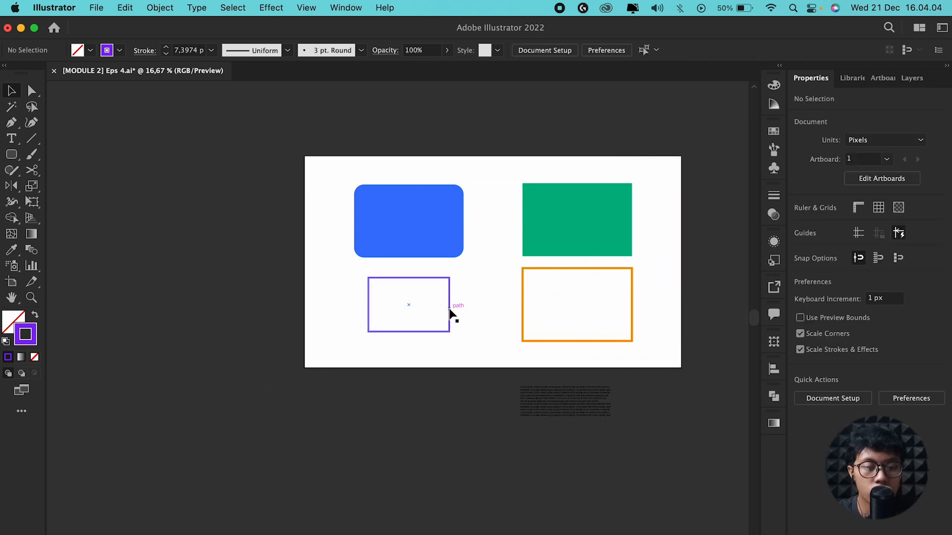
scroll(407, 310, up, 2)
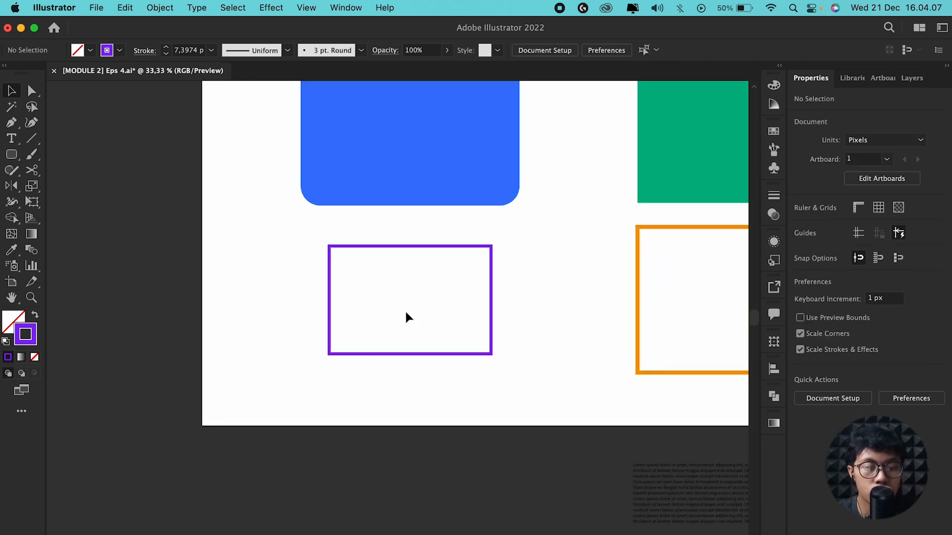
scroll(569, 233, left, 2)
scroll(569, 214, up, 1)
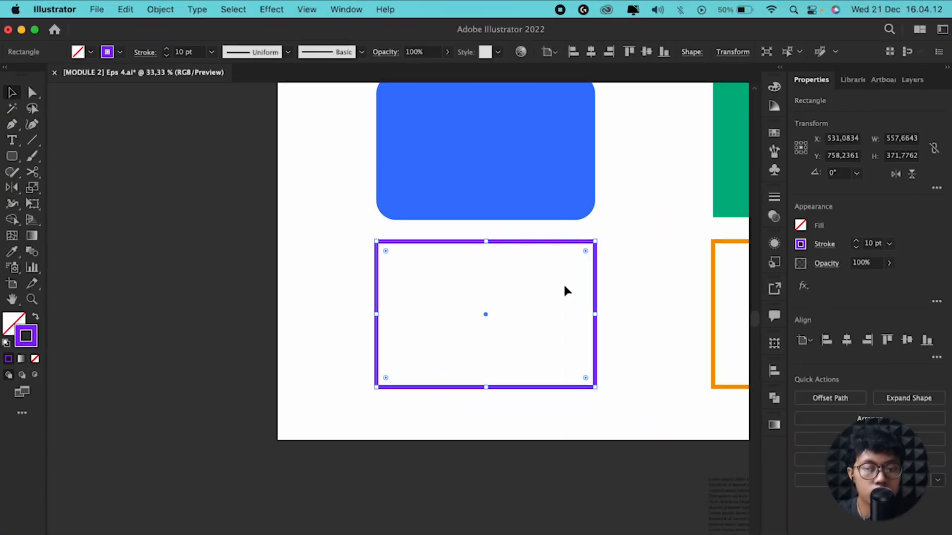
Review the Selection & Anchor Display preferences and close them without saving changes
key(super+k)
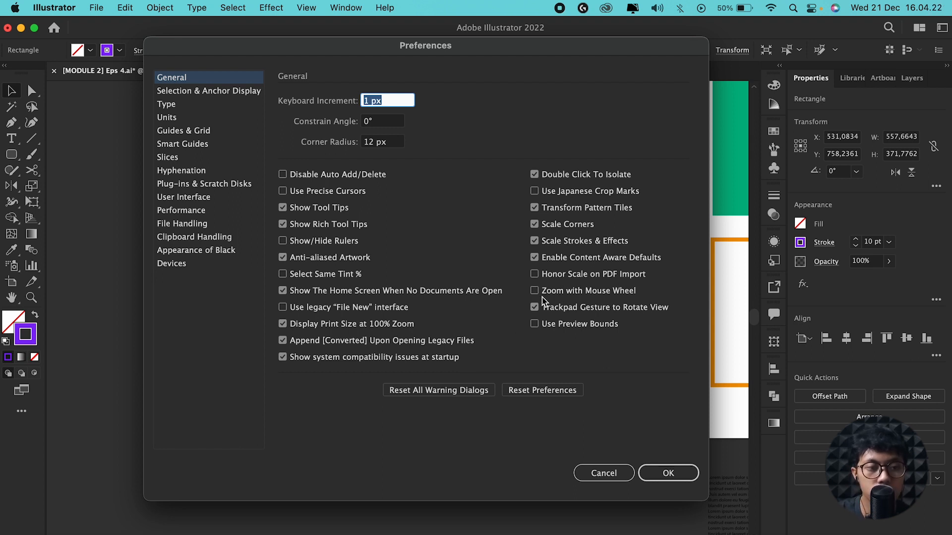
click(226, 91)
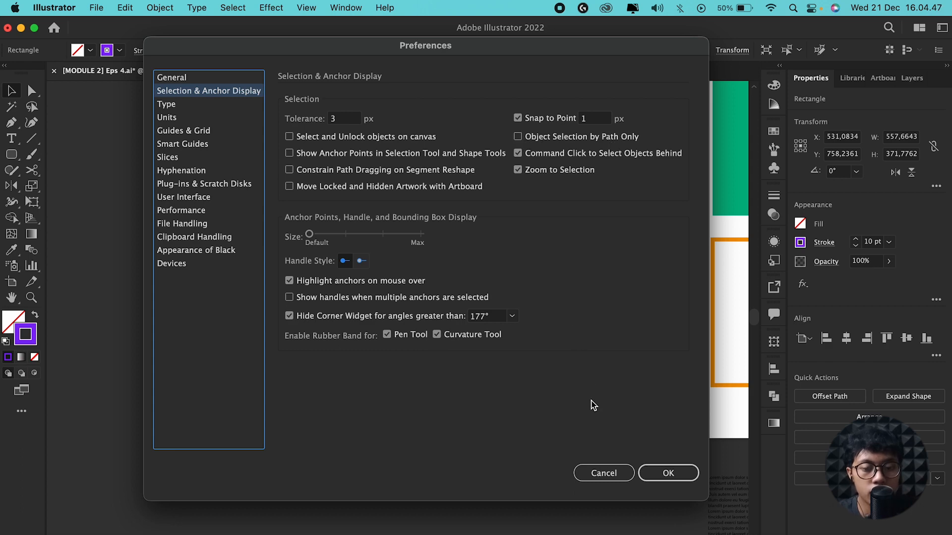
click(614, 470)
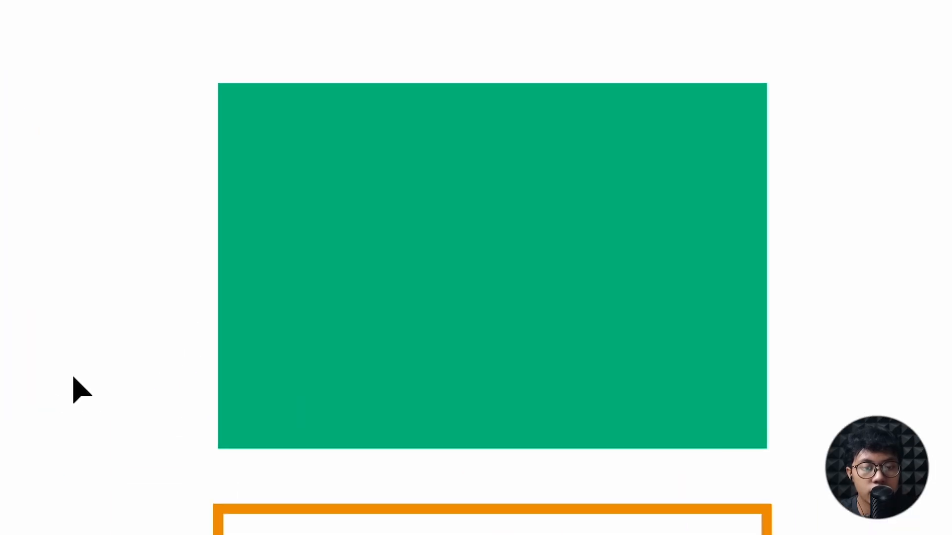
Select the green rectangle through its fill and deselect it, repeating the selection test twice
click(522, 254)
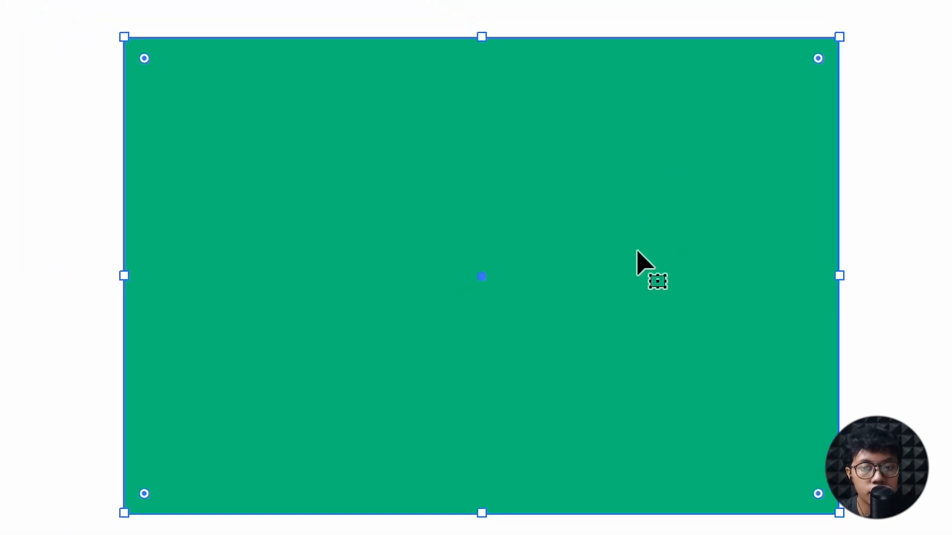
click(62, 283)
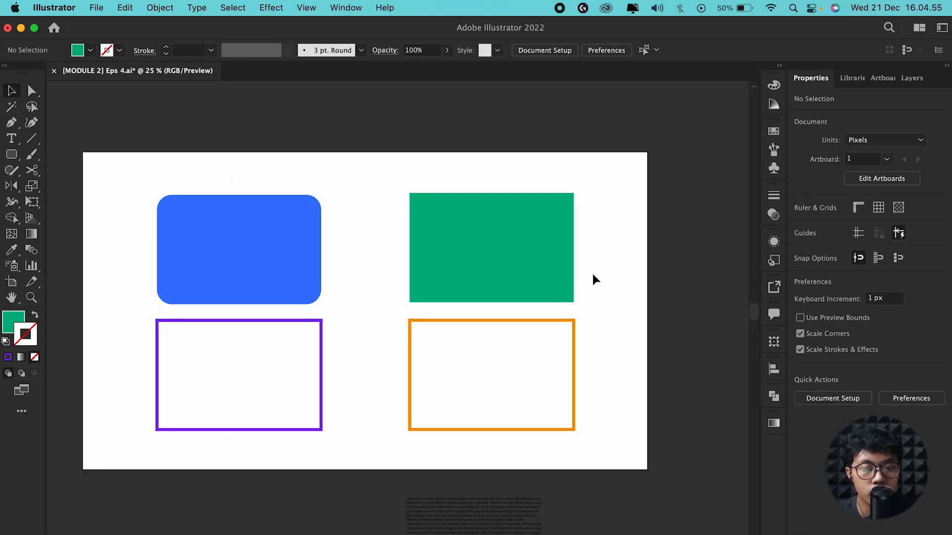
click(531, 247)
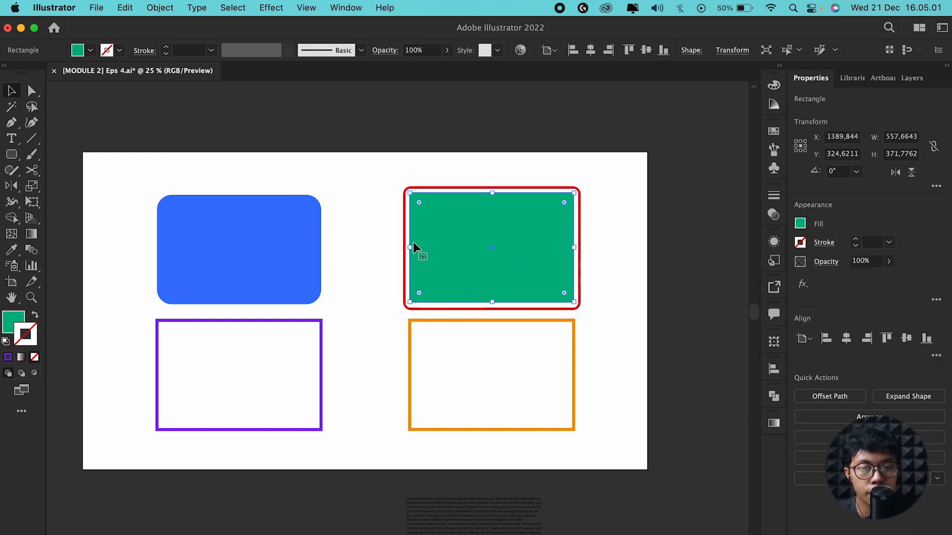
click(388, 242)
Turn off Object Selection by Path Only in the Selection & Anchor Display preferences and apply the change
key(super+k)
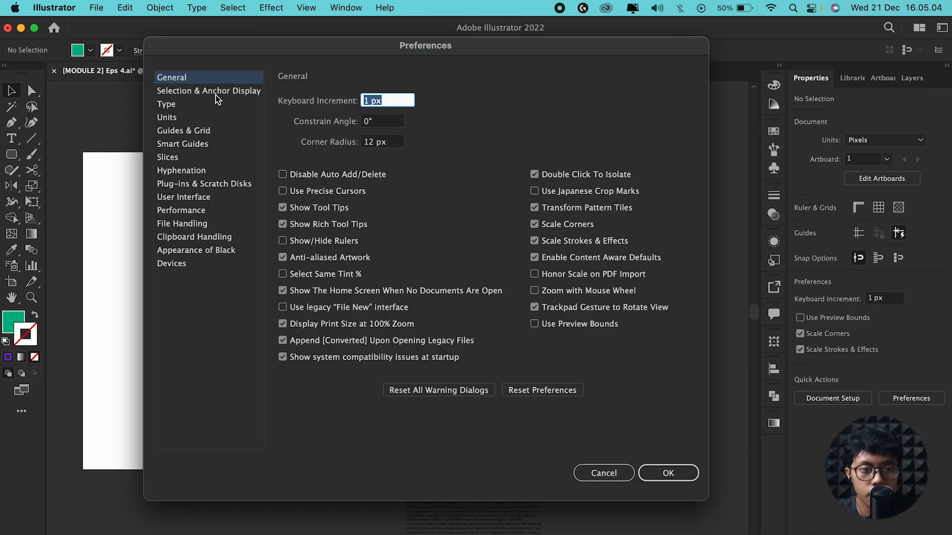
click(216, 93)
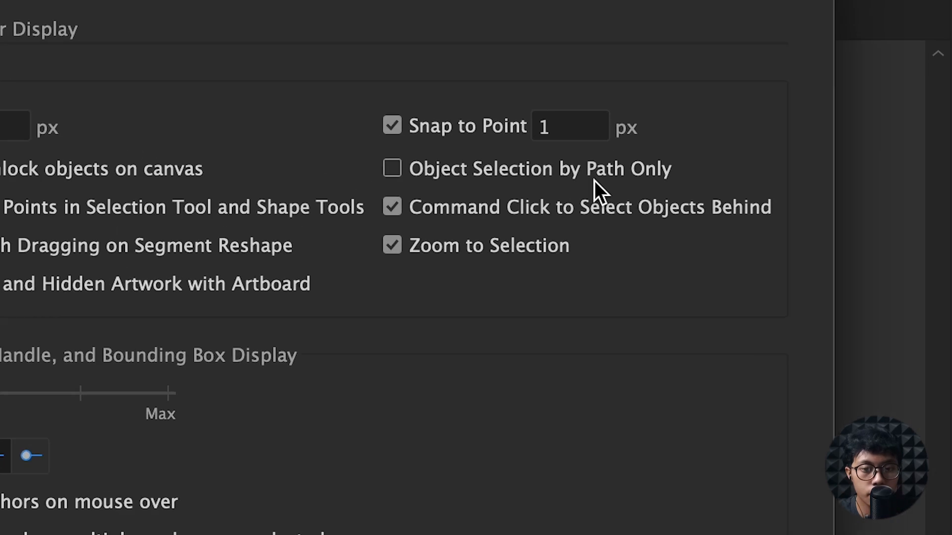
click(517, 137)
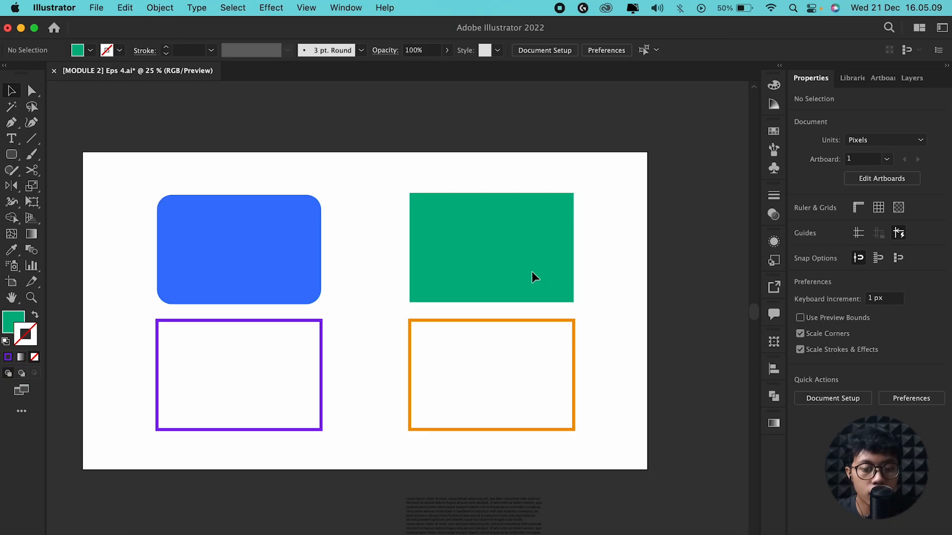
Examine the green rectangle's edge path and its upper corner anchor up close
scroll(534, 266, up, 2)
click(533, 194)
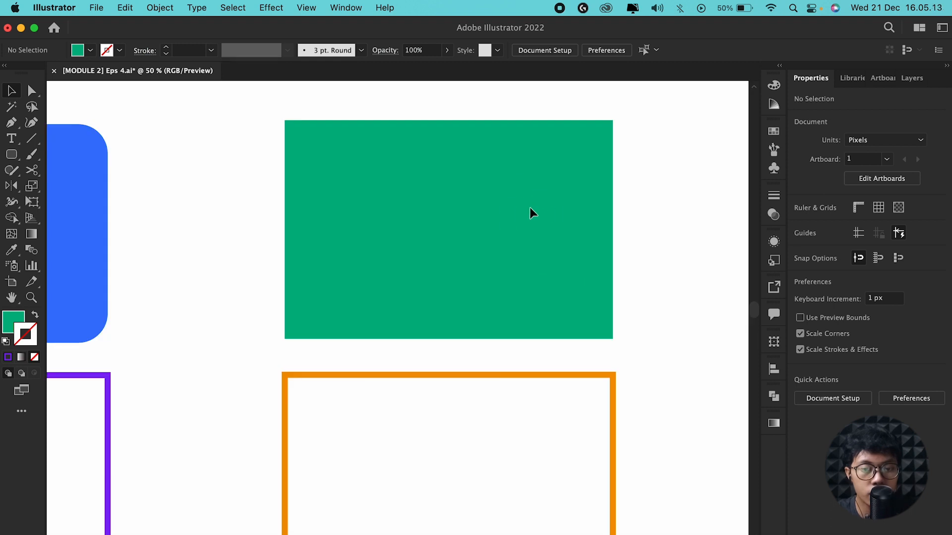
scroll(587, 227, up, 2)
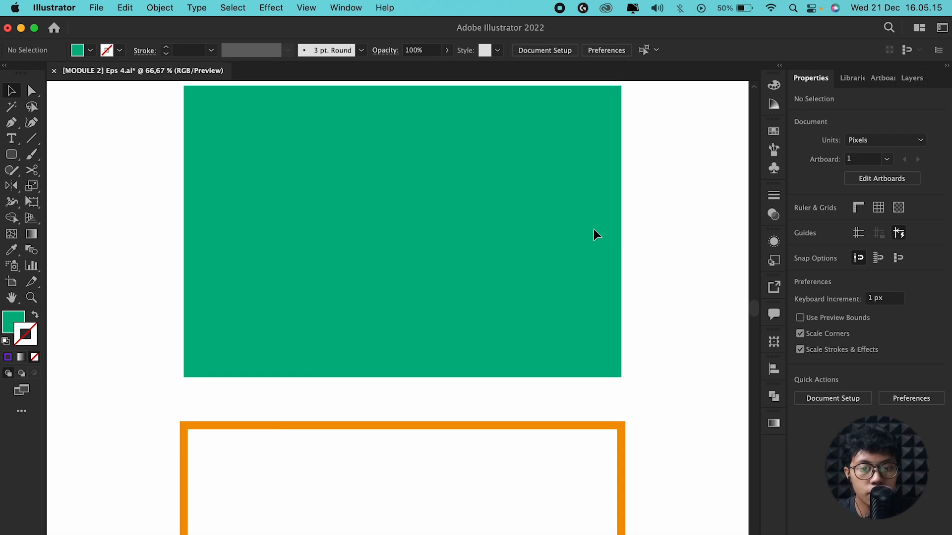
scroll(555, 243, right, 3)
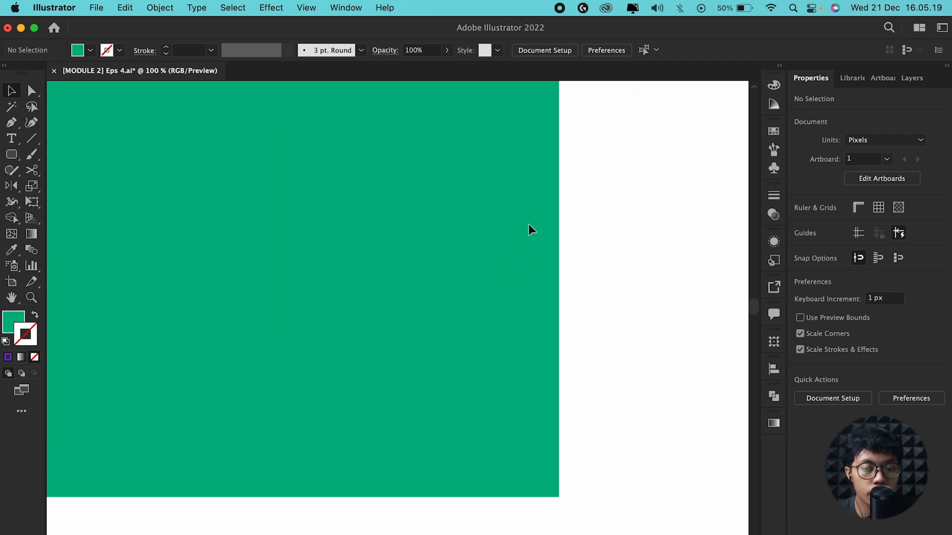
scroll(529, 230, down, 1)
scroll(550, 229, up, 2)
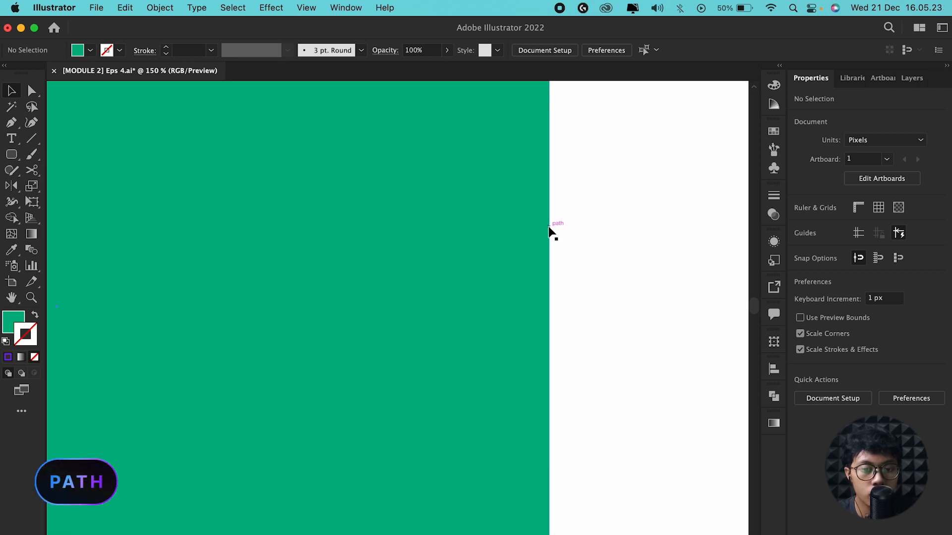
scroll(549, 237, down, 1)
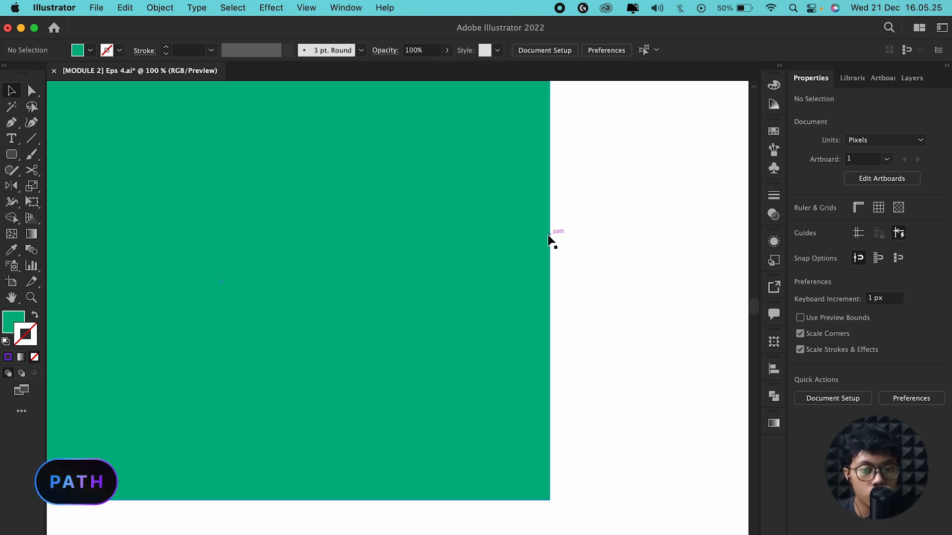
scroll(548, 235, down, 1)
drag(551, 217, 549, 249)
scroll(545, 180, up, 2)
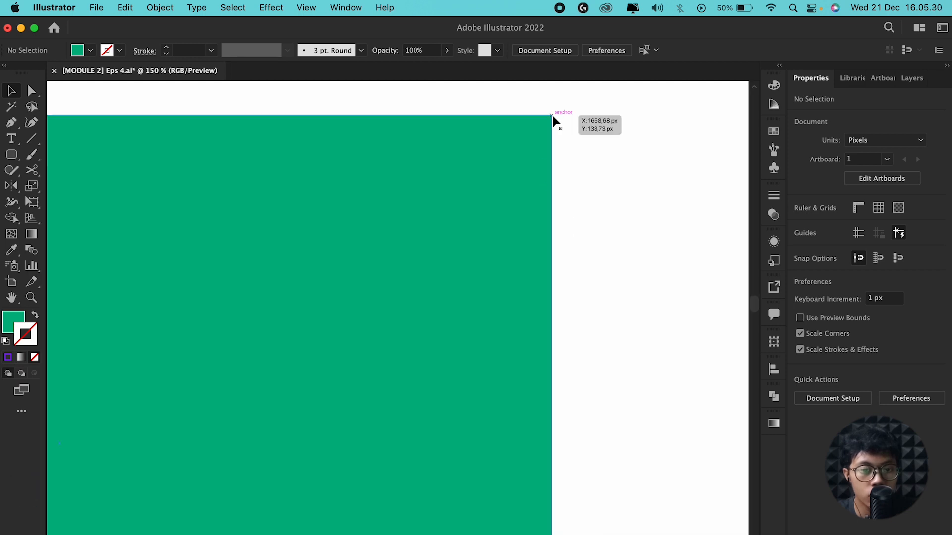
scroll(552, 119, down, 2)
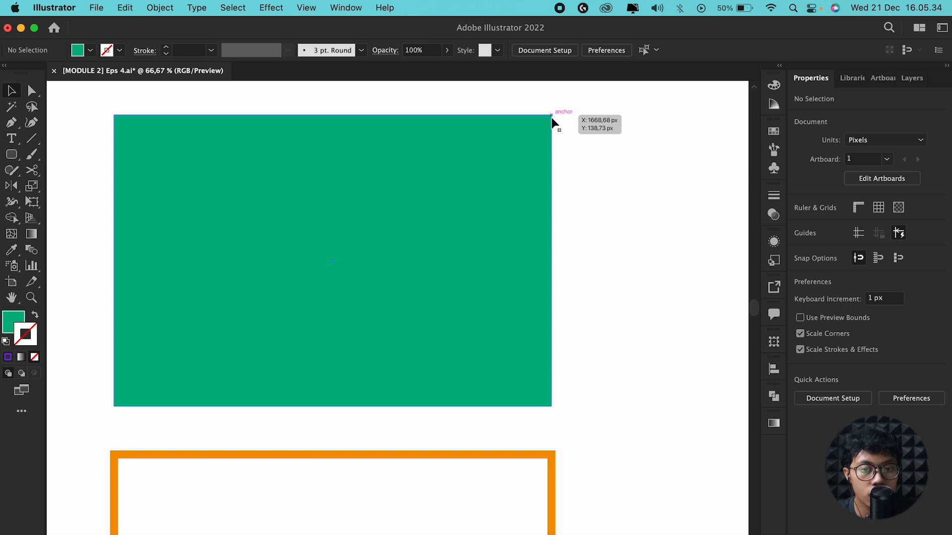
scroll(552, 120, up, 1)
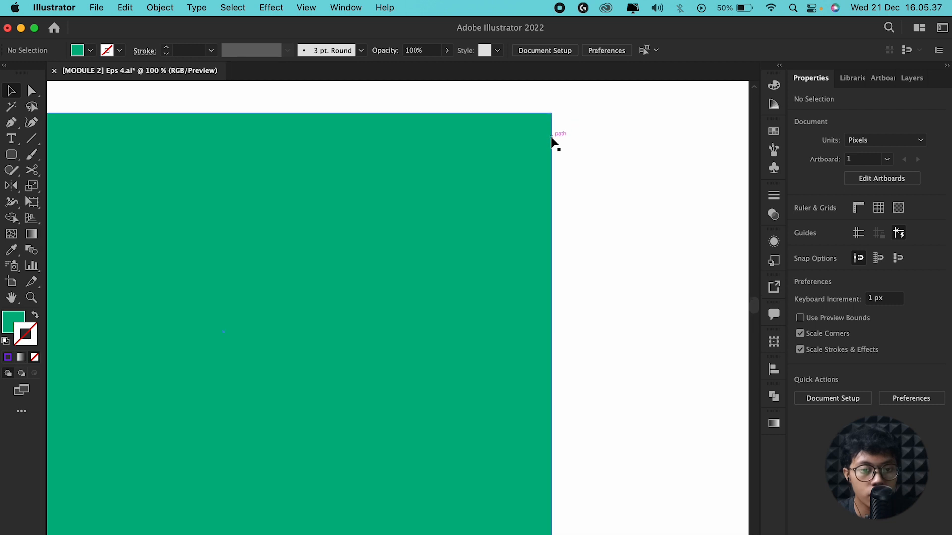
scroll(552, 251, down, 1)
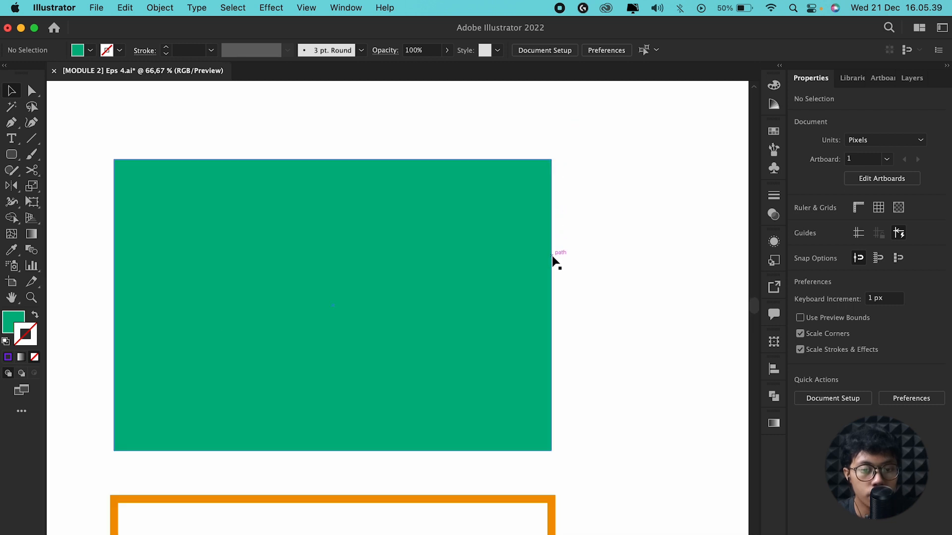
Draw a straight, slightly slanted open path about 113 px tall beside the green rectangle with the Pen tool, and deselect it
drag(494, 247, 489, 226)
drag(570, 221, 516, 220)
key(p)
click(527, 171)
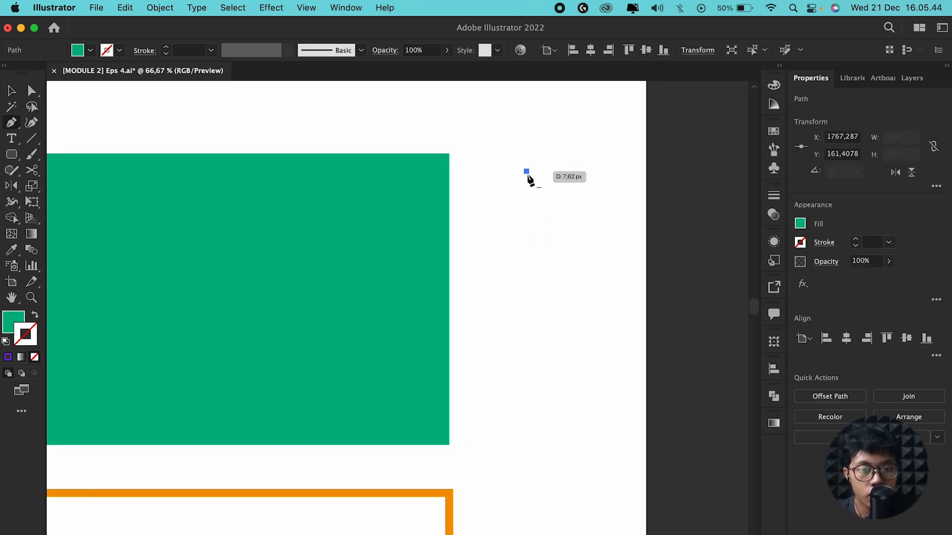
click(536, 260)
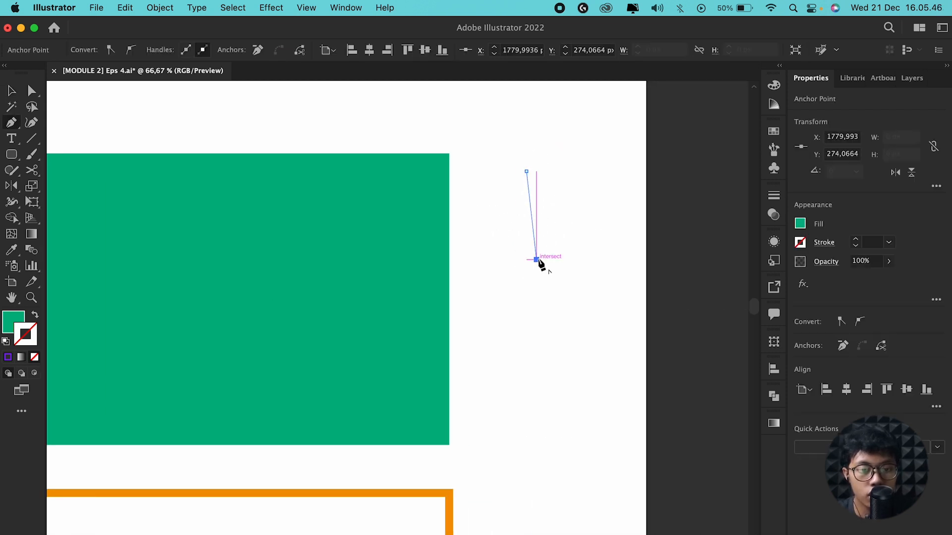
key(v)
click(552, 222)
Examine the slanted path and its end anchor at several magnifications
scroll(548, 221, up, 3)
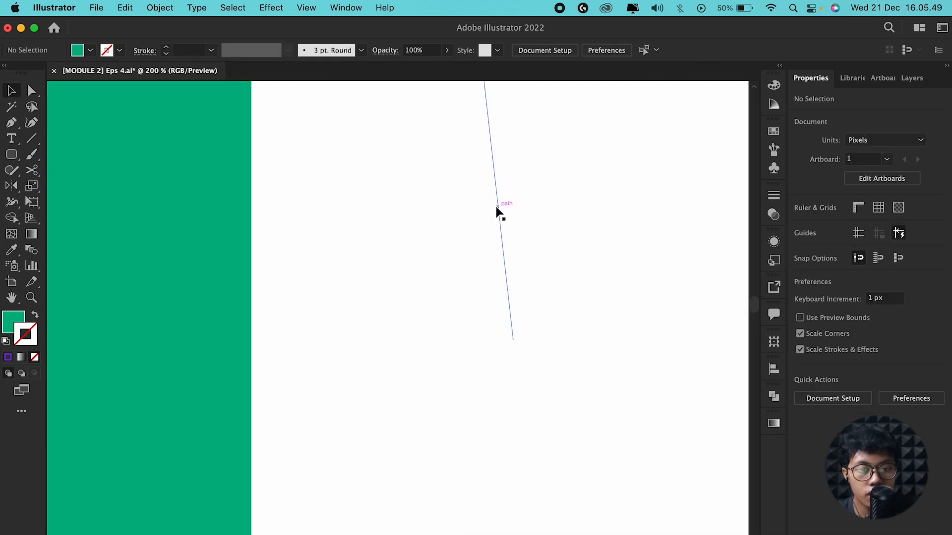
drag(497, 204, 494, 245)
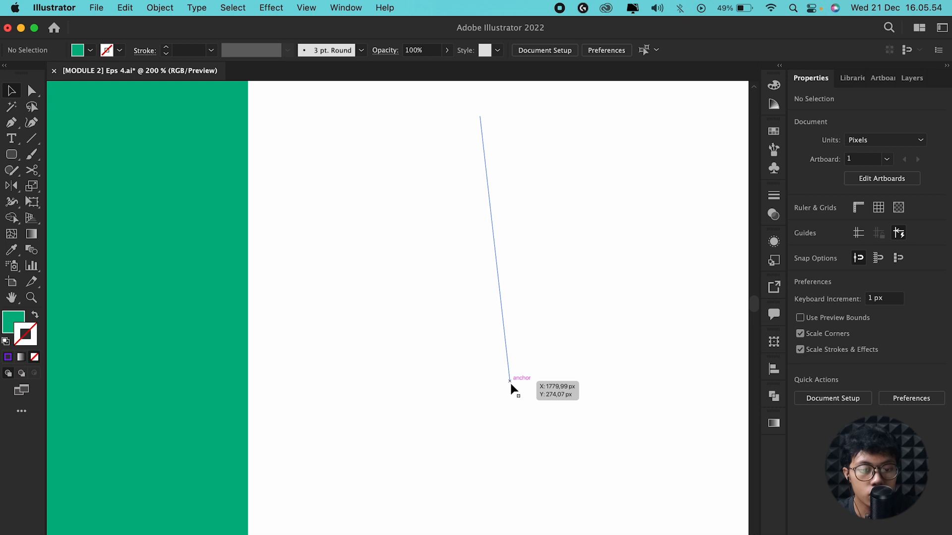
scroll(509, 381, down, 1)
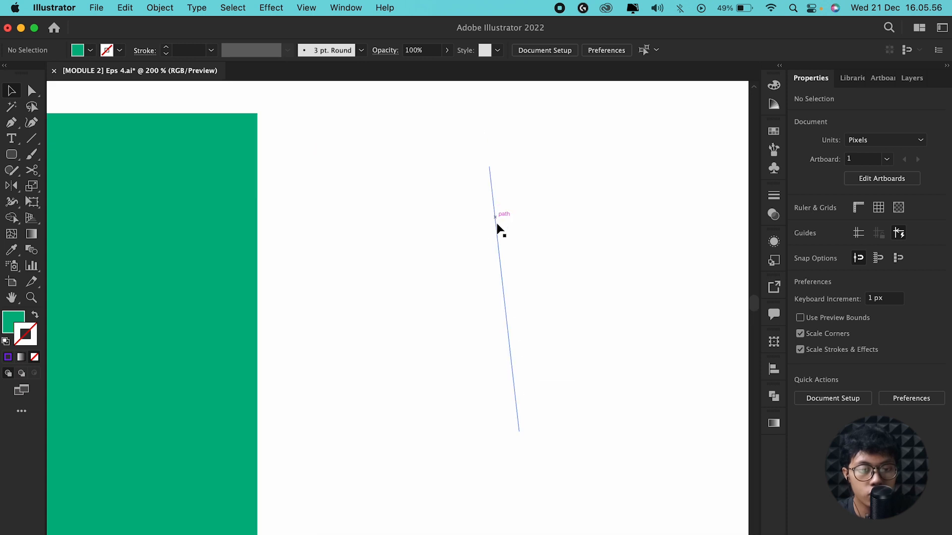
scroll(498, 255, up, 2)
drag(503, 326, 485, 294)
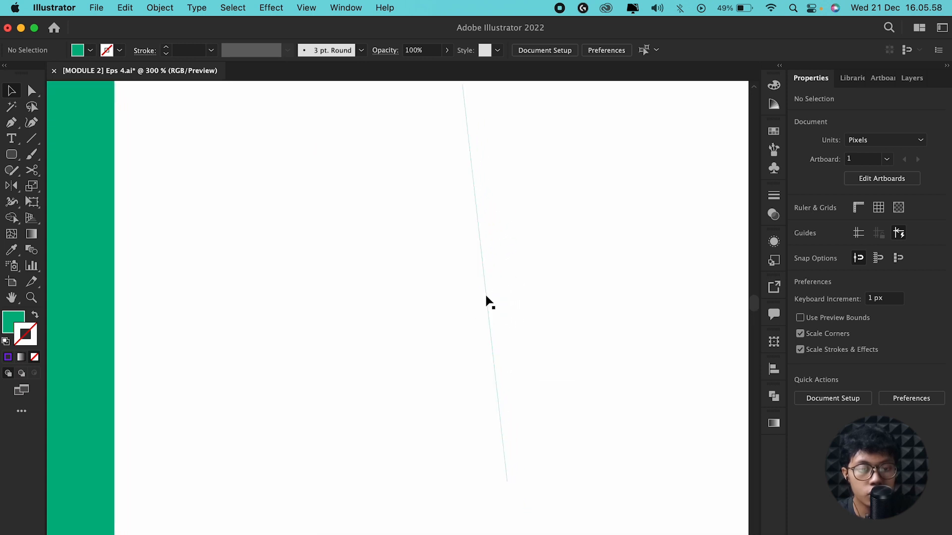
scroll(487, 290, down, 4)
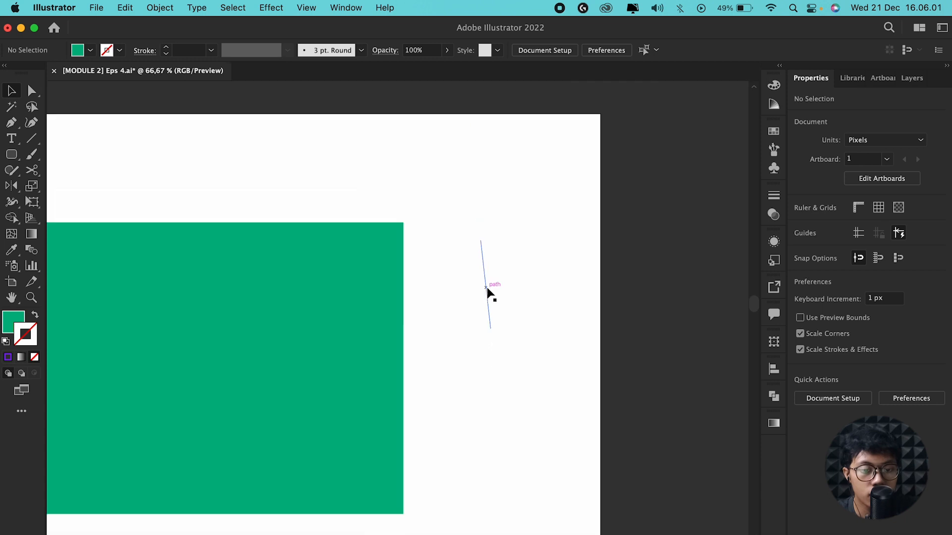
scroll(485, 291, up, 3)
scroll(486, 291, down, 3)
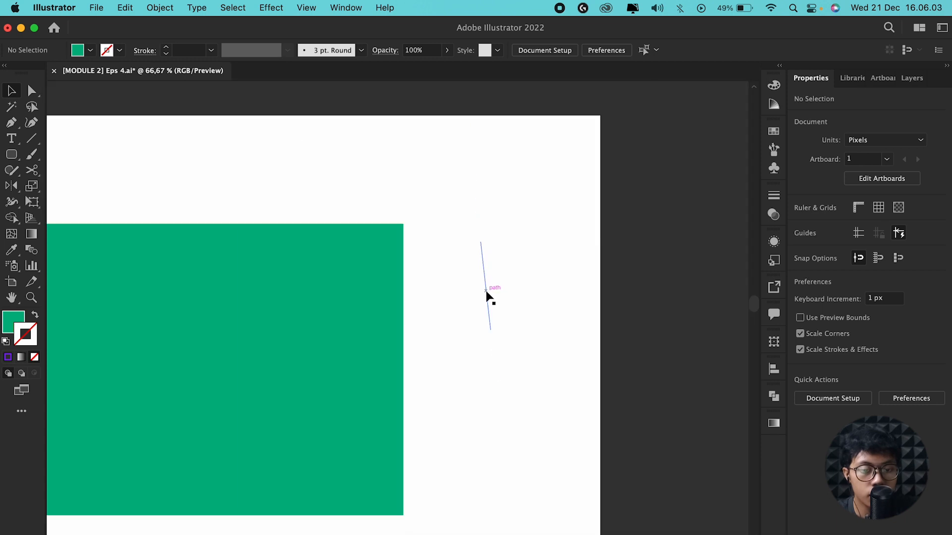
Select and delete the slanted path beside the green rectangle
drag(471, 291, 573, 272)
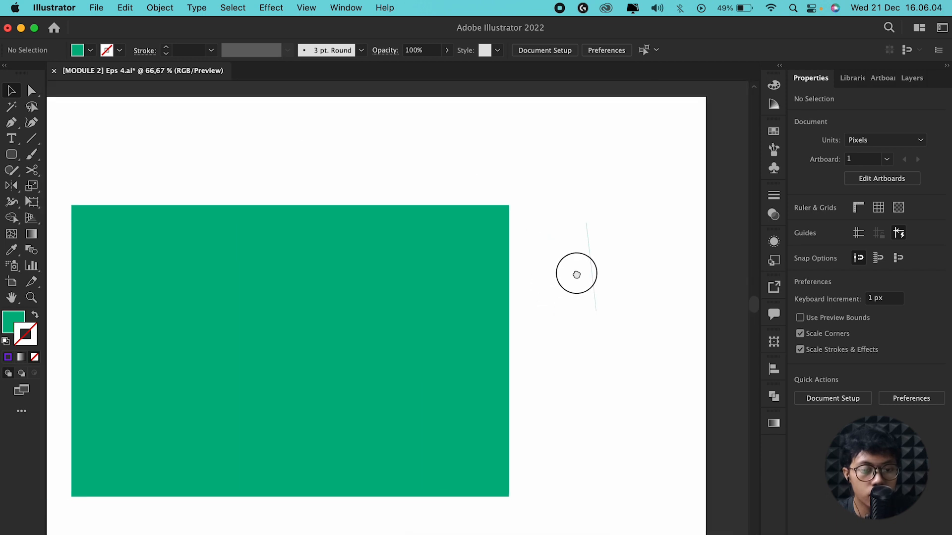
scroll(575, 282, down, 1)
drag(590, 228, 589, 223)
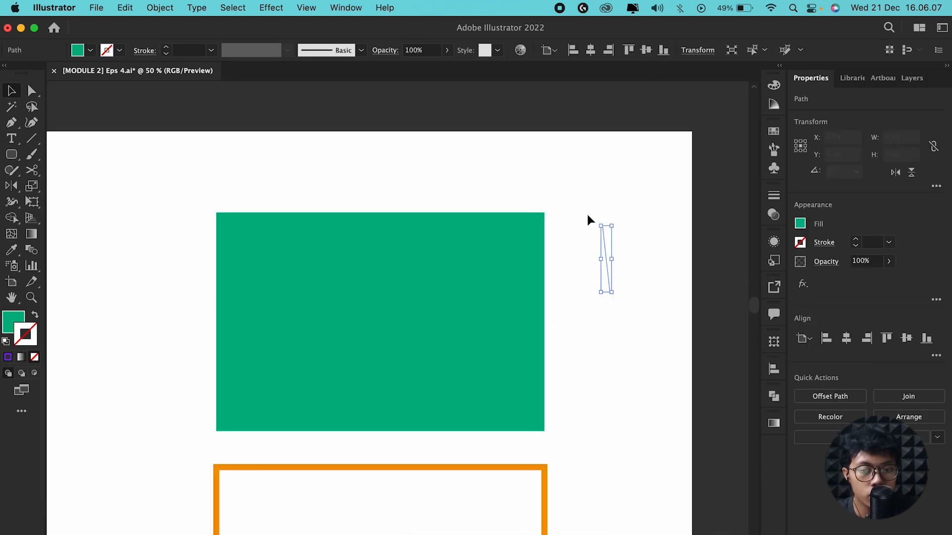
Review the Type and Units preferences, keep Pixels as the General unit, and confirm the preferences
key(super+k)
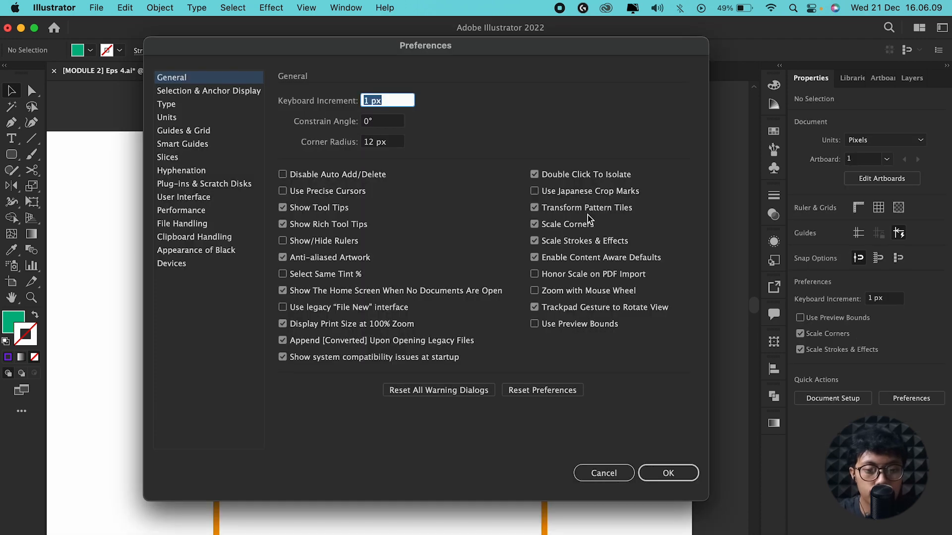
click(206, 105)
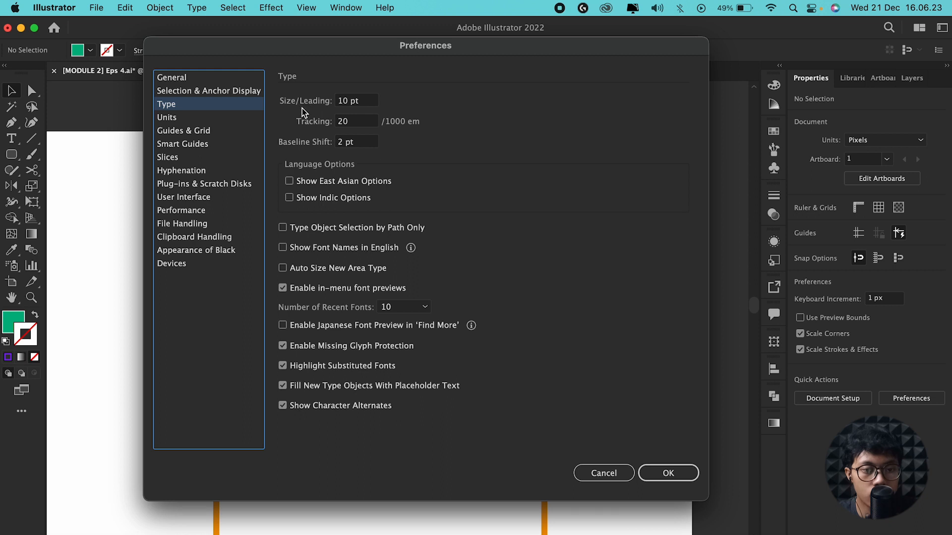
click(215, 117)
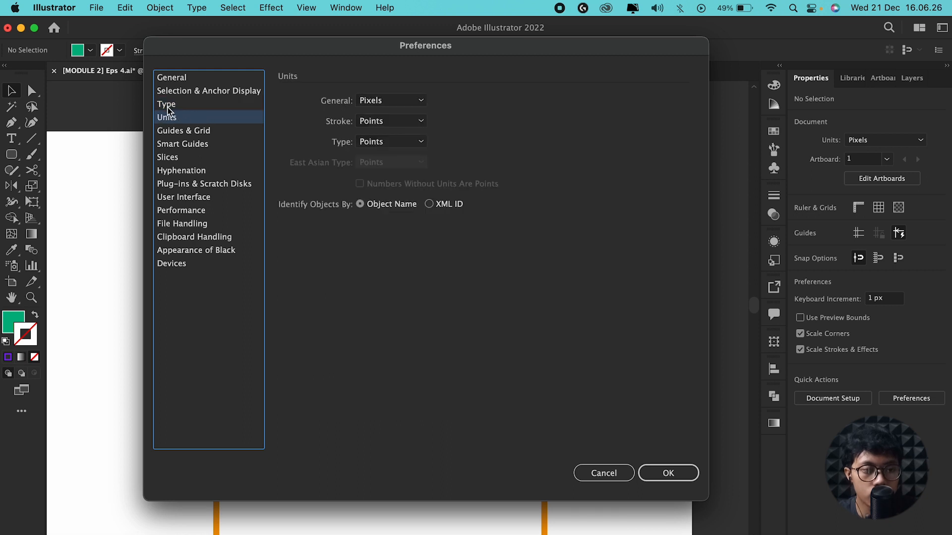
click(360, 103)
click(375, 101)
drag(441, 46, 344, 116)
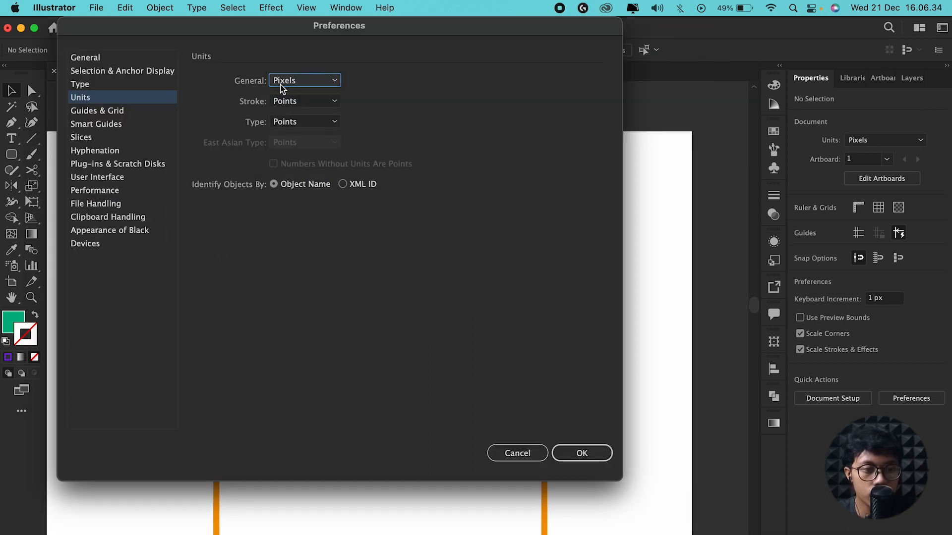
click(290, 81)
click(290, 92)
key(Return)
Inspect the artboard's dimensions and their unit with the Artboard tool, and leave artboard editing
key(super+0)
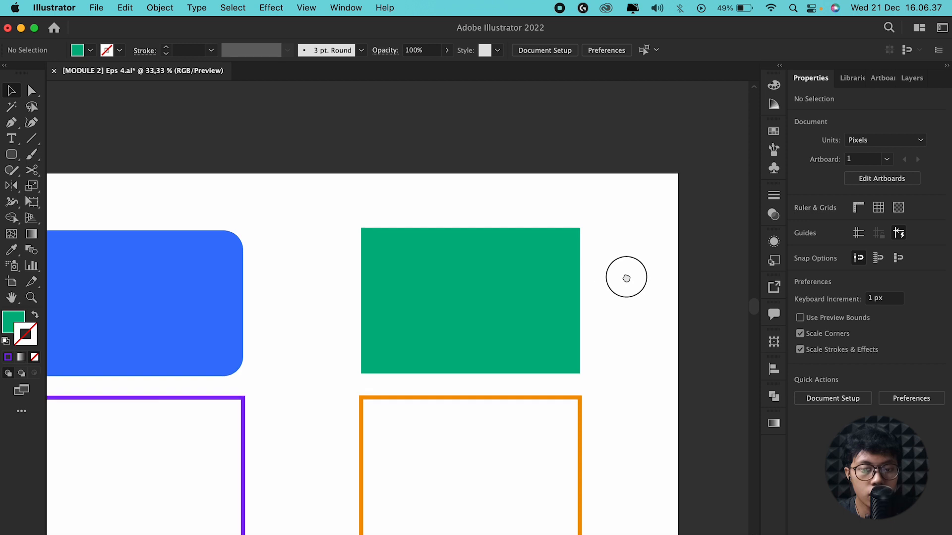
key(shift+o)
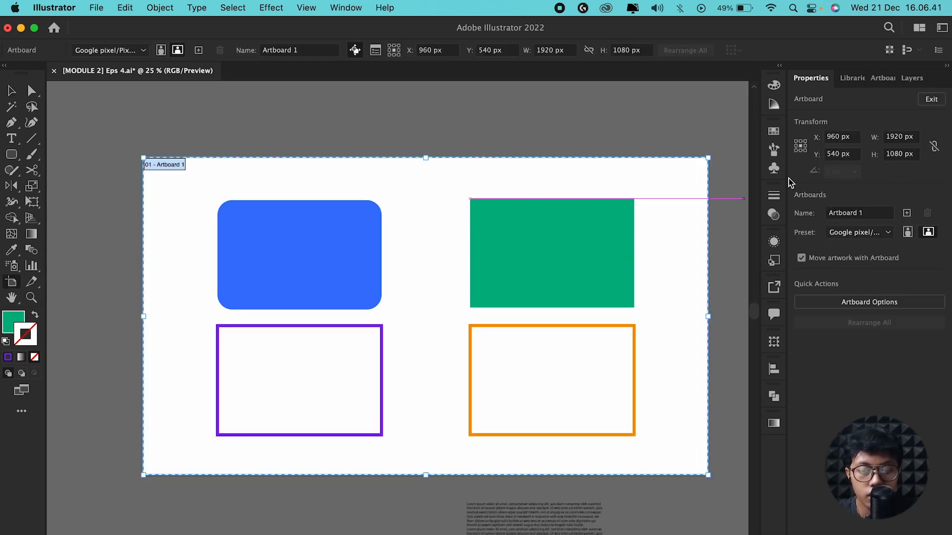
key(Escape)
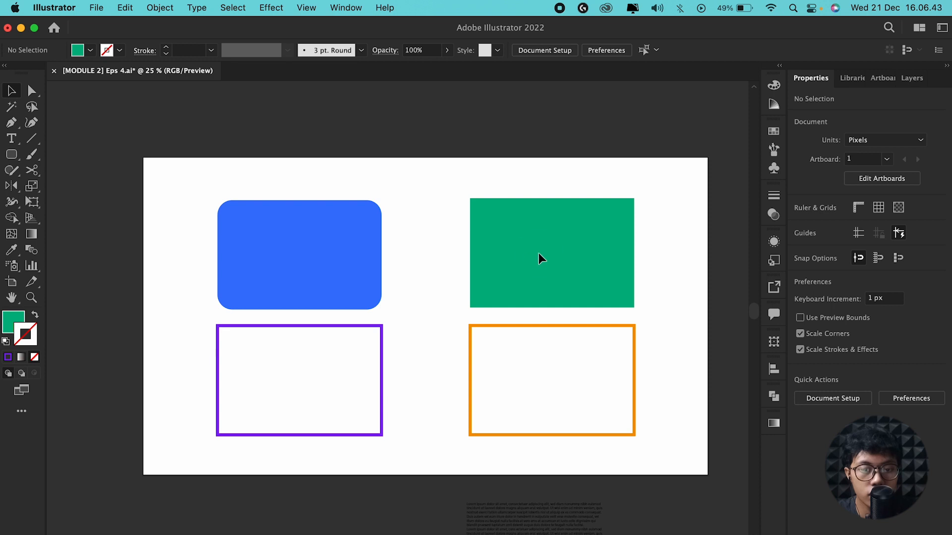
Select the green rectangle to check its width's unit, and select the blue rectangle to compare its dimensions
key(super+equal)
click(404, 169)
click(469, 224)
click(915, 136)
key(Right)
key(Right)
key(Right)
key(Right)
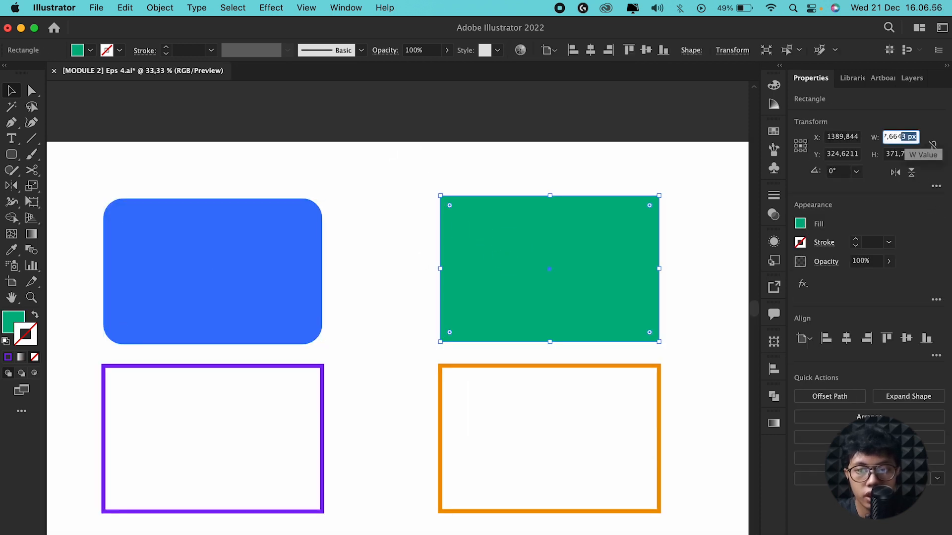
click(221, 251)
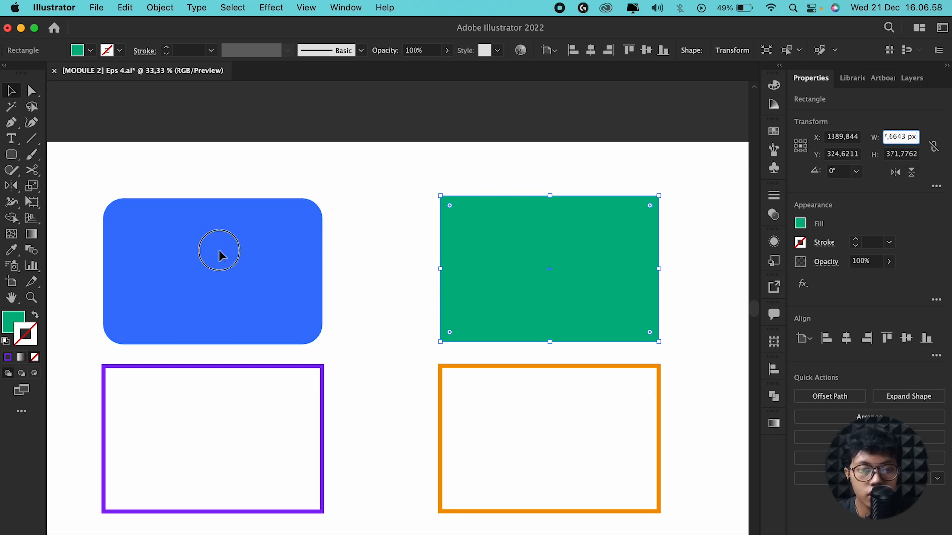
key(super+minus)
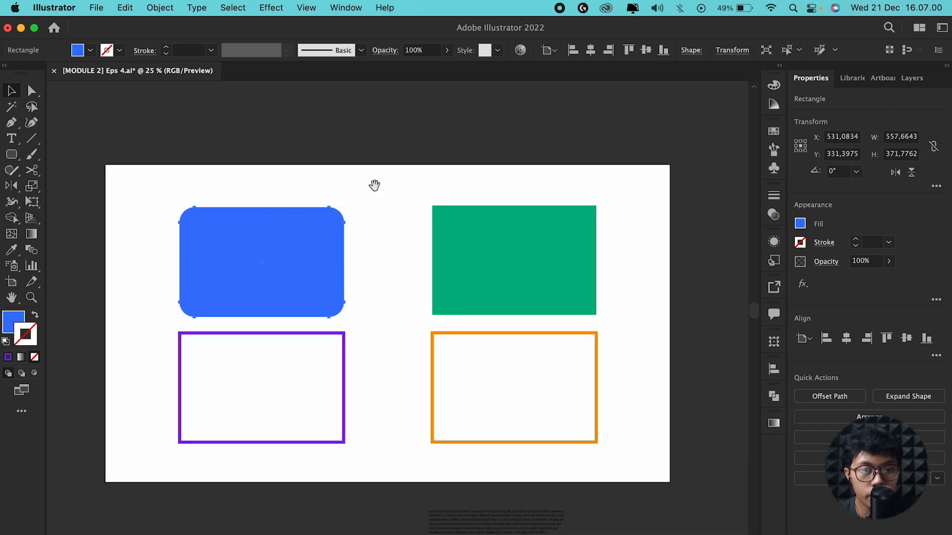
Deselect the blue rectangle, show the document rulers, and choose Pixels as their unit
scroll(381, 183, up, 3)
scroll(382, 182, left, 4)
click(395, 176)
key(super+r)
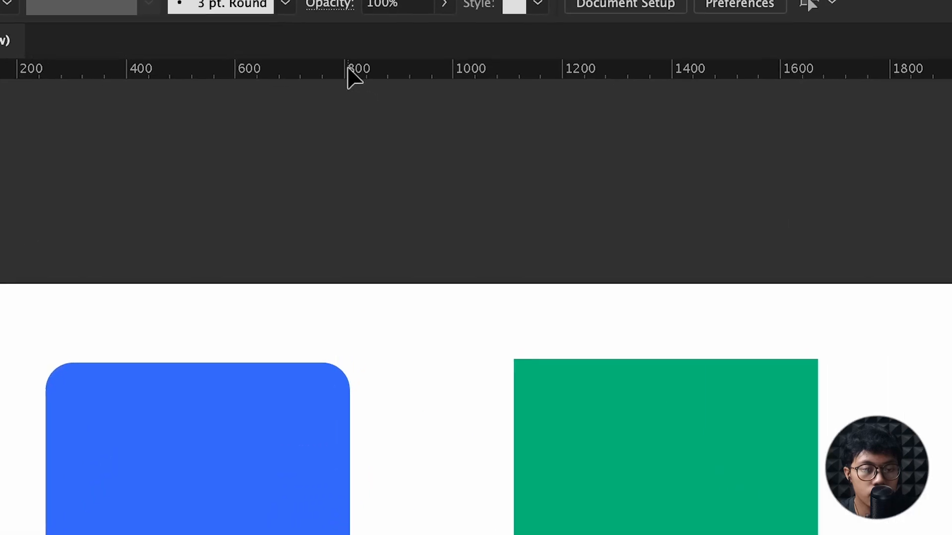
right_click(353, 77)
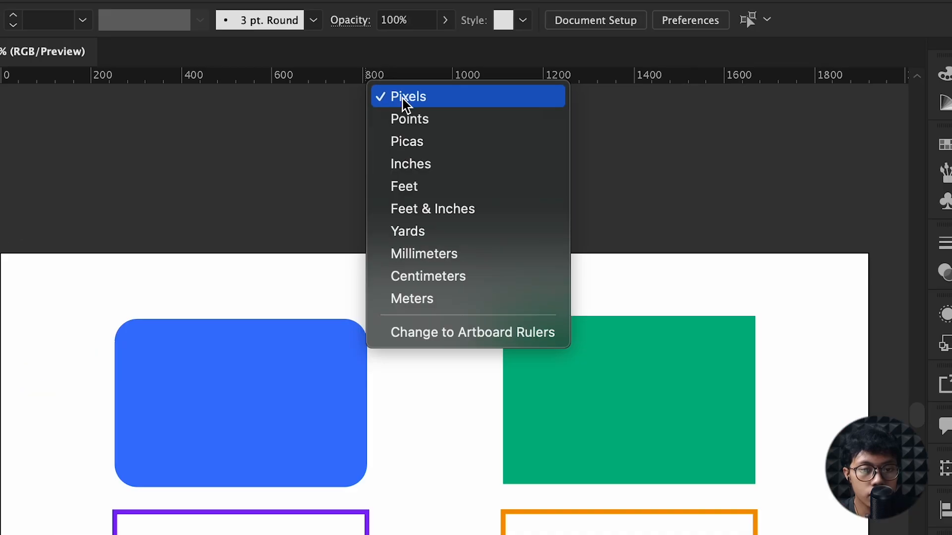
click(366, 102)
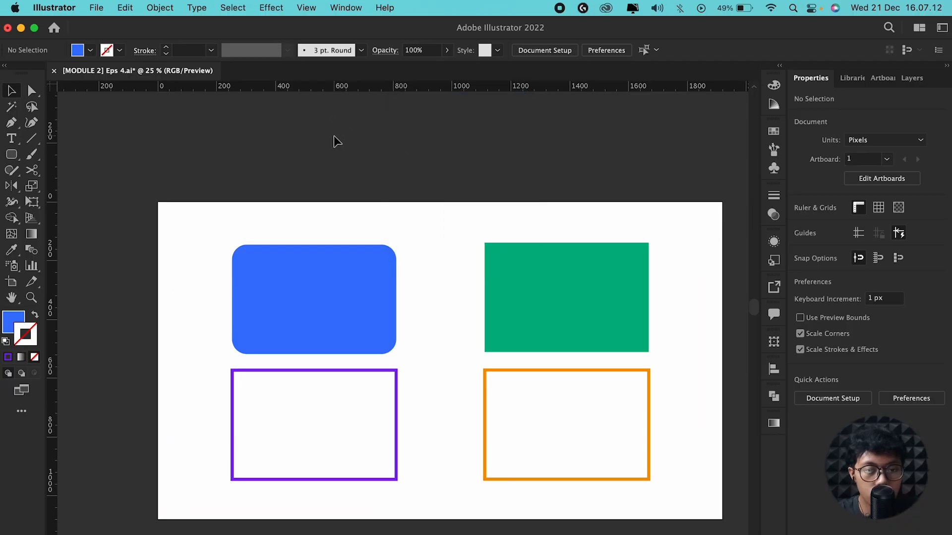
Review the unit choices available for the ruler, and review the Units preferences without changing them
right_click(356, 89)
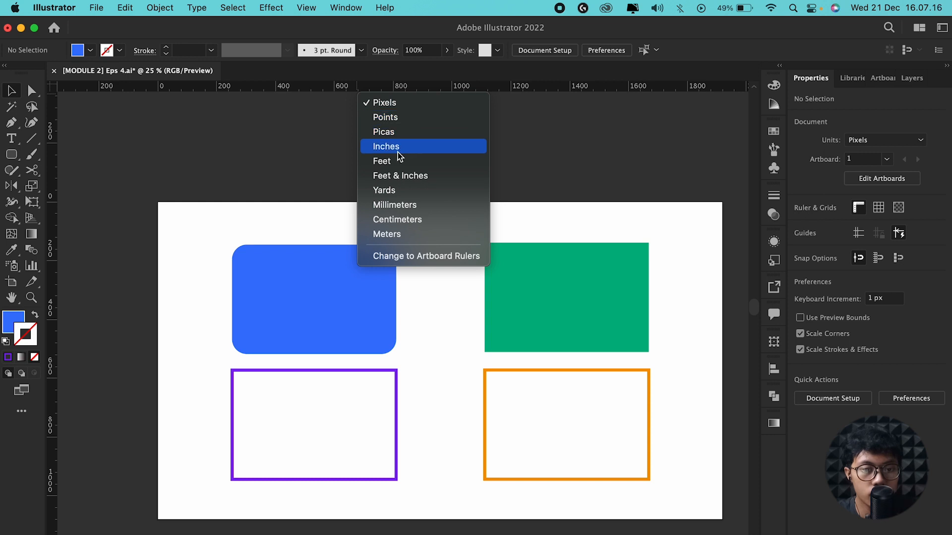
click(287, 121)
key(super+k)
click(97, 110)
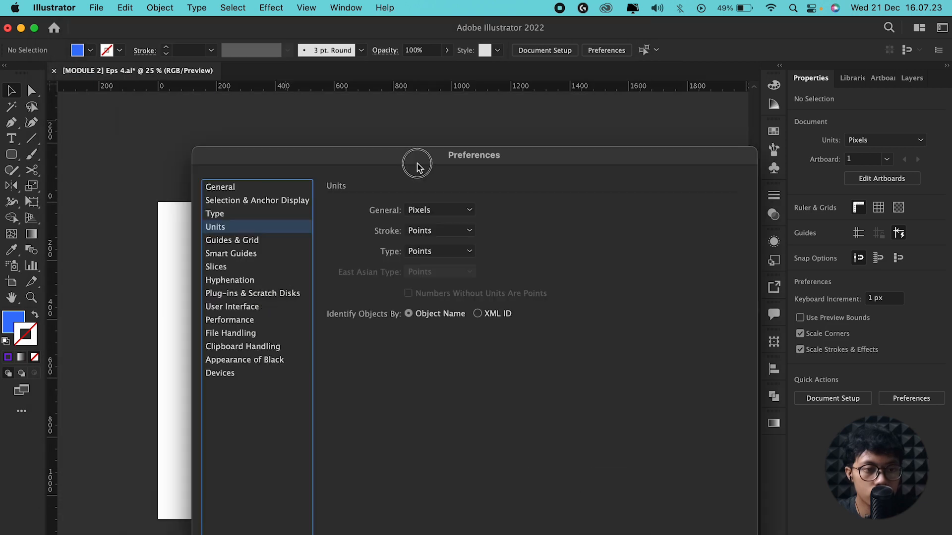
drag(418, 166, 347, 99)
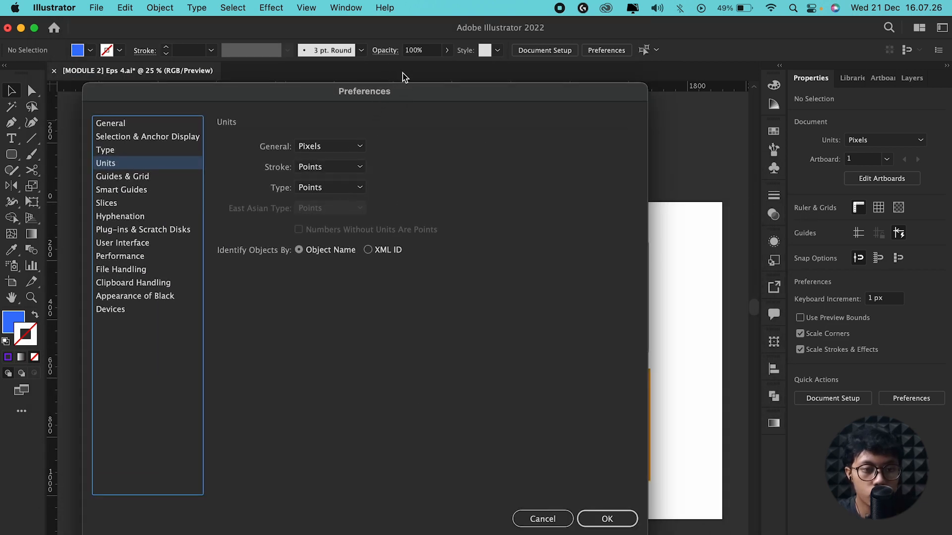
click(606, 517)
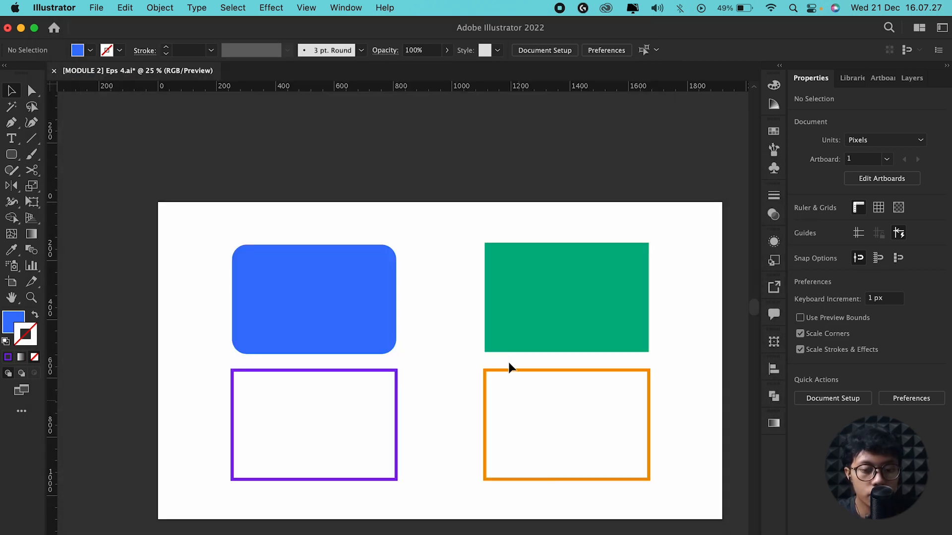
Select the purple outlined rectangle to check the unit of its stroke weight, and deselect it
click(380, 401)
click(884, 243)
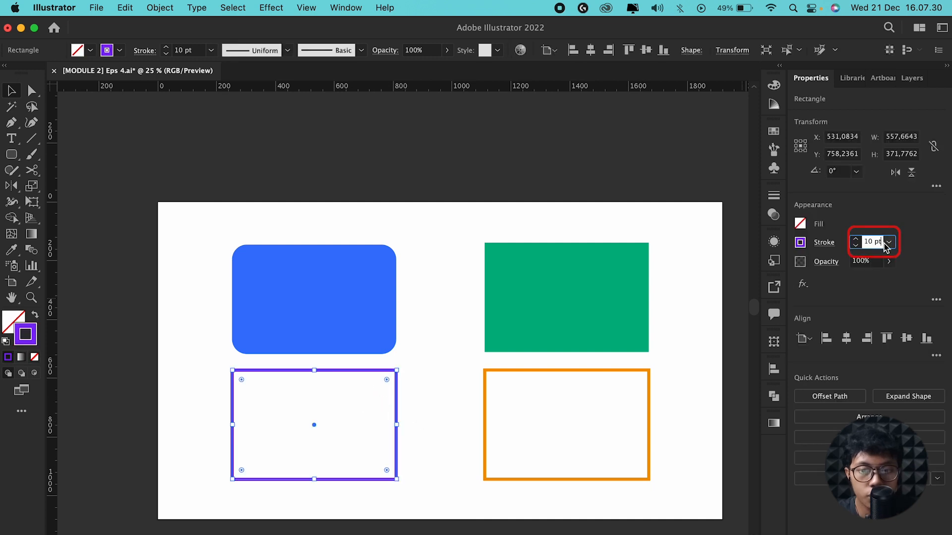
click(570, 217)
Set the Type unit to Inches in the Units preferences and confirm the change
key(super+k)
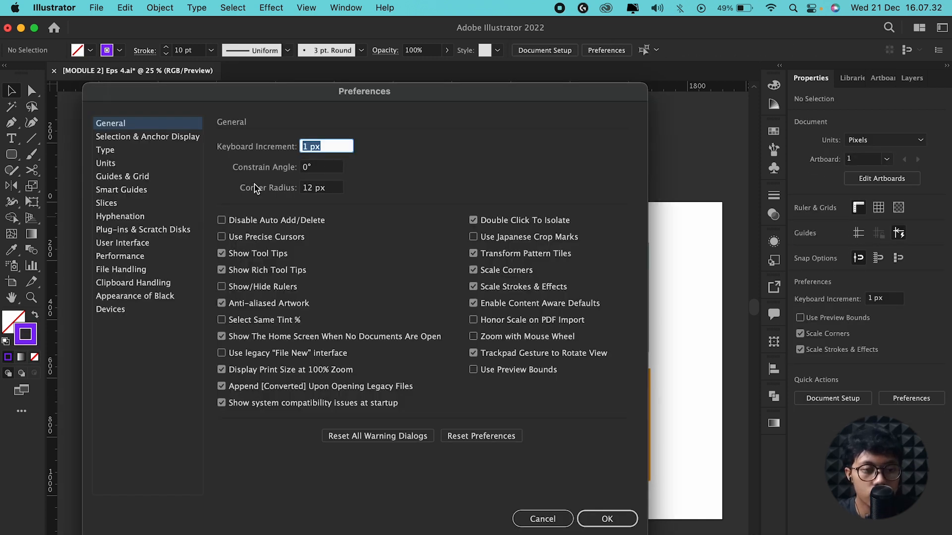
click(133, 164)
drag(391, 91, 402, 64)
click(340, 160)
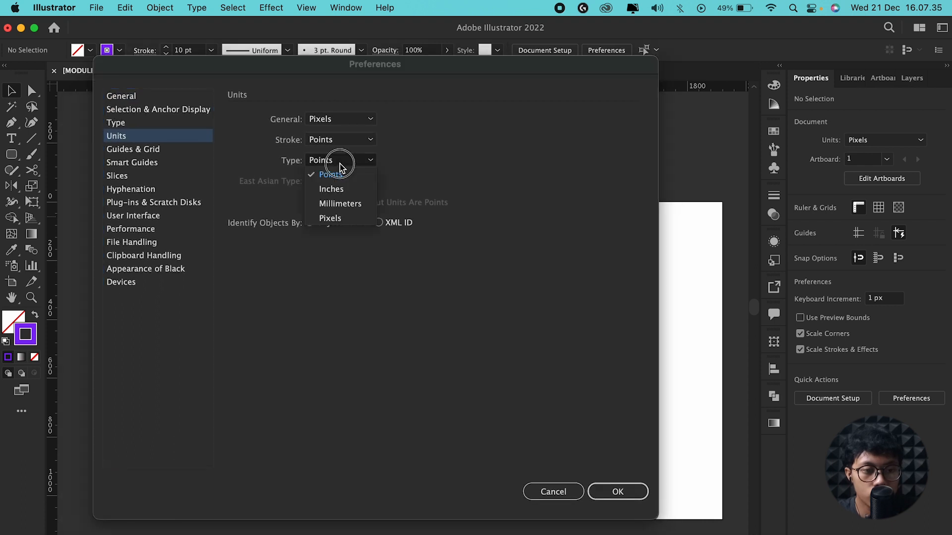
click(337, 189)
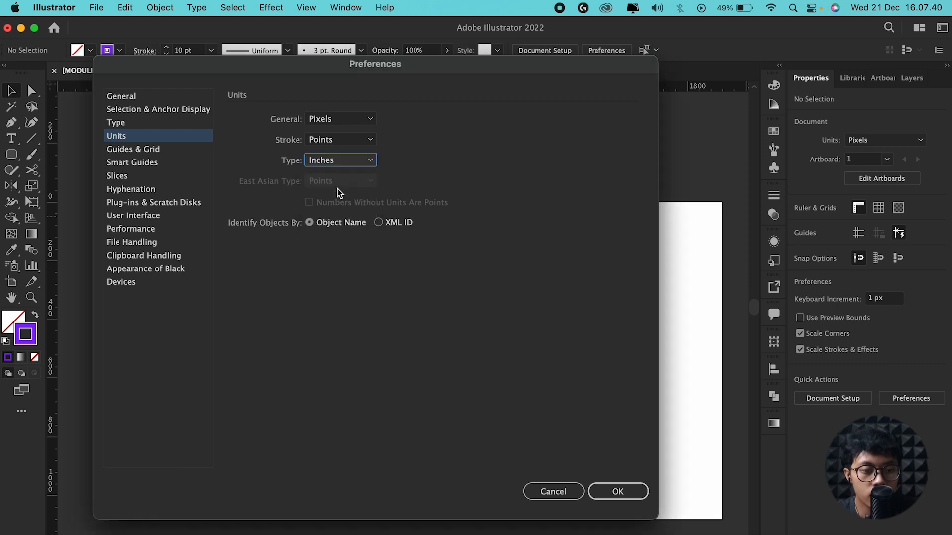
click(620, 492)
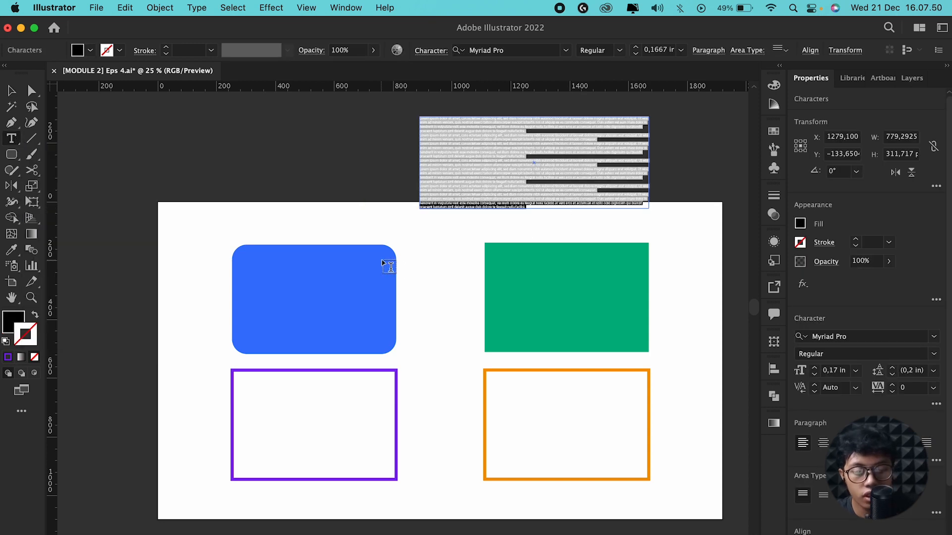
Inspect the units of the placeholder text's font size and leading, browse the leading presets, and deselect the text
key(Escape)
click(453, 205)
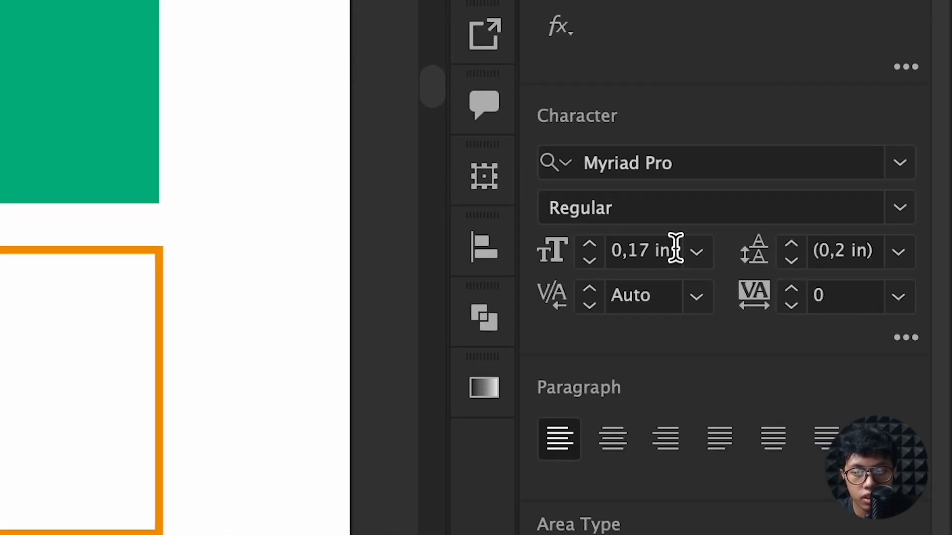
click(676, 250)
double_click(669, 251)
click(852, 252)
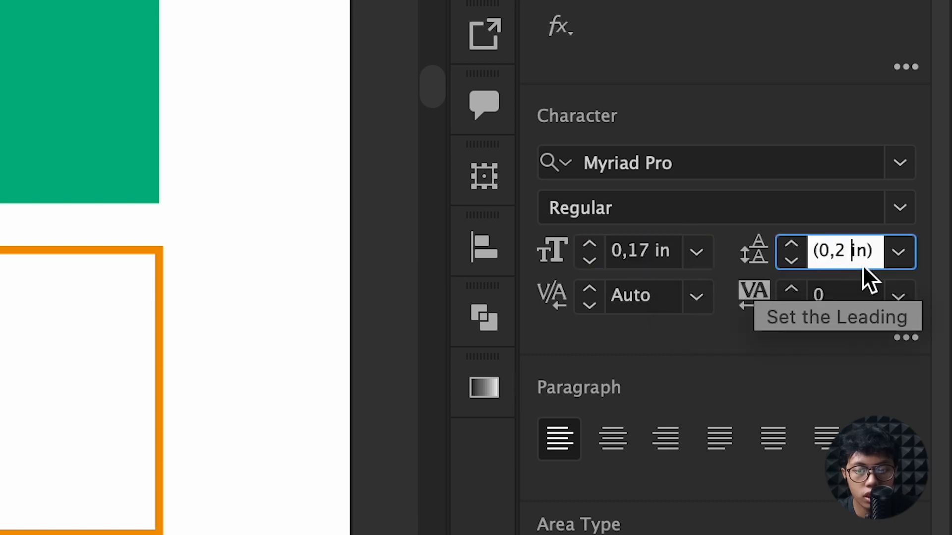
drag(830, 248, 895, 246)
click(896, 245)
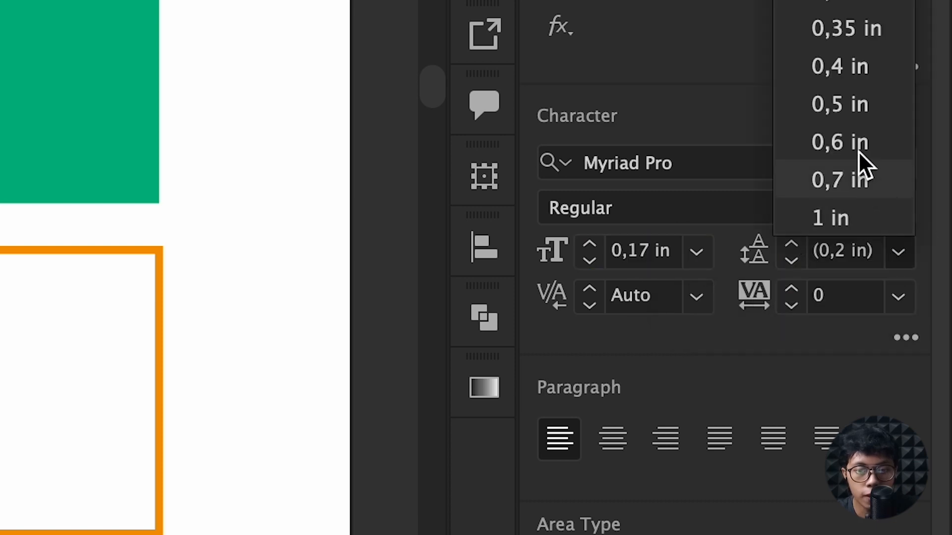
click(85, 80)
click(424, 293)
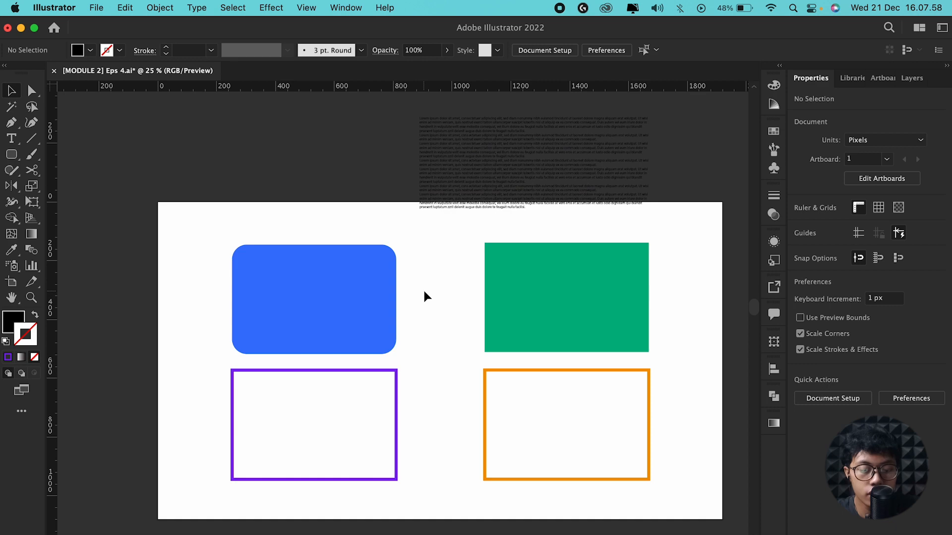
Set the Type unit to Points in the Units preferences
key(super+k)
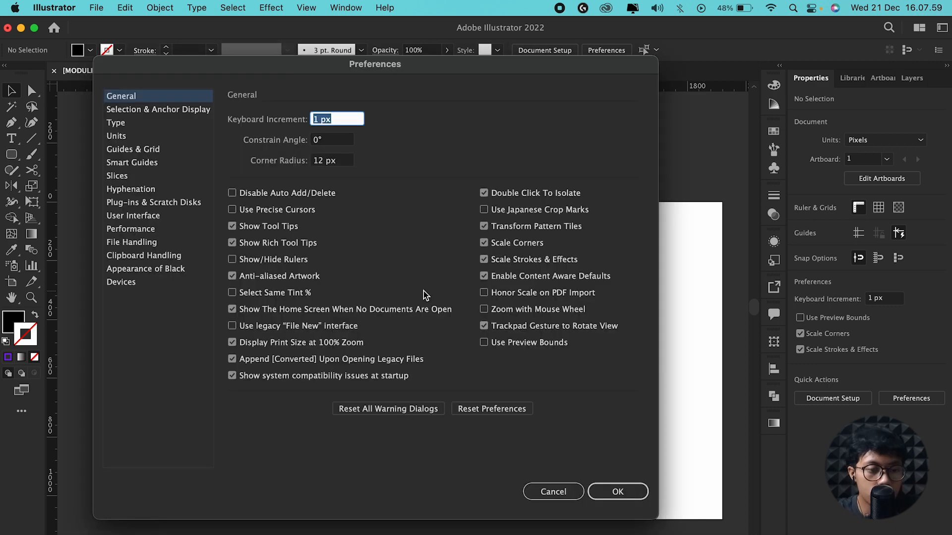
click(147, 150)
click(143, 137)
click(347, 161)
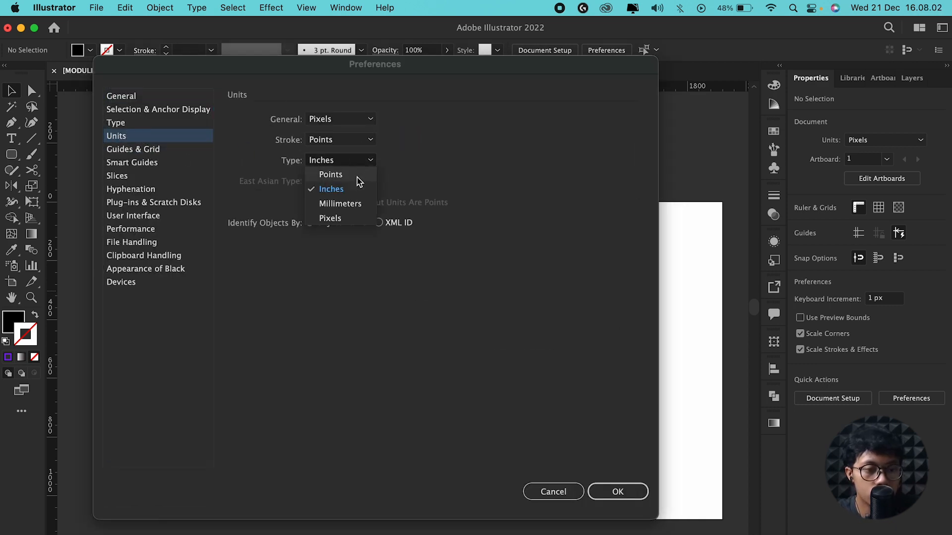
click(351, 175)
Set the guide color to Green in the Guides & Grid preferences, confirm, and show the guides
click(167, 150)
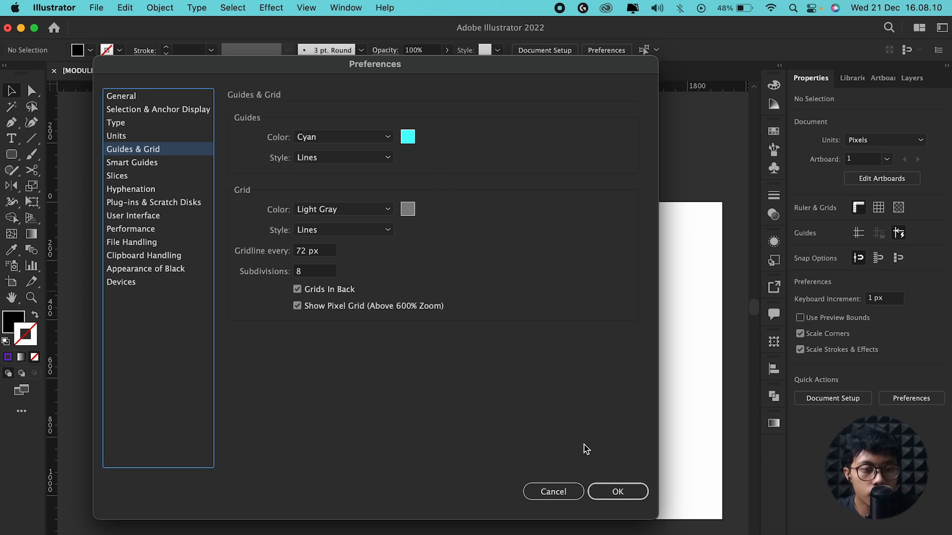
click(388, 138)
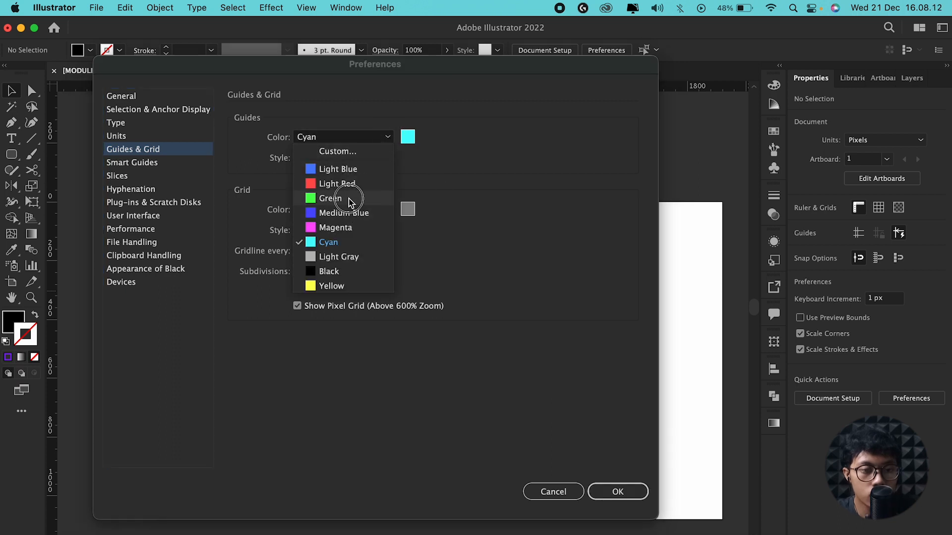
click(329, 196)
click(641, 503)
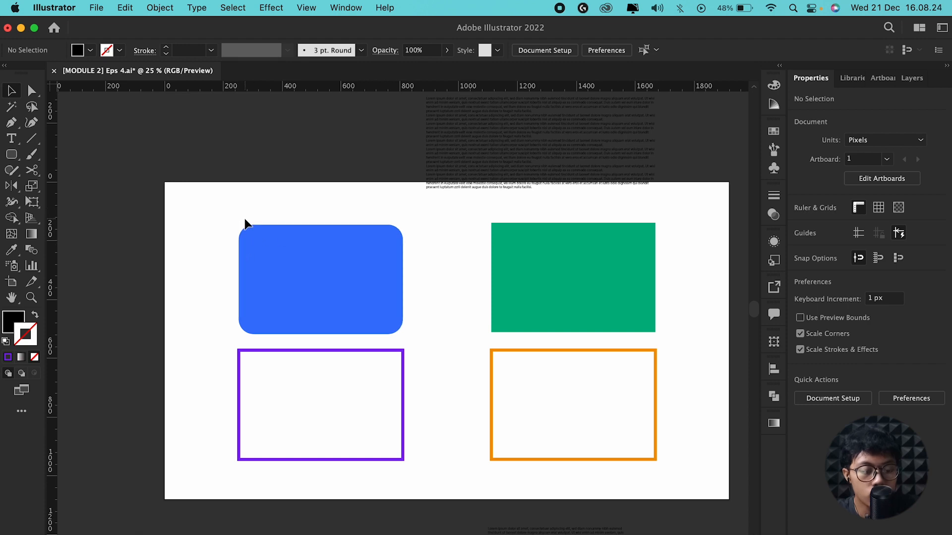
key(super+semicolon)
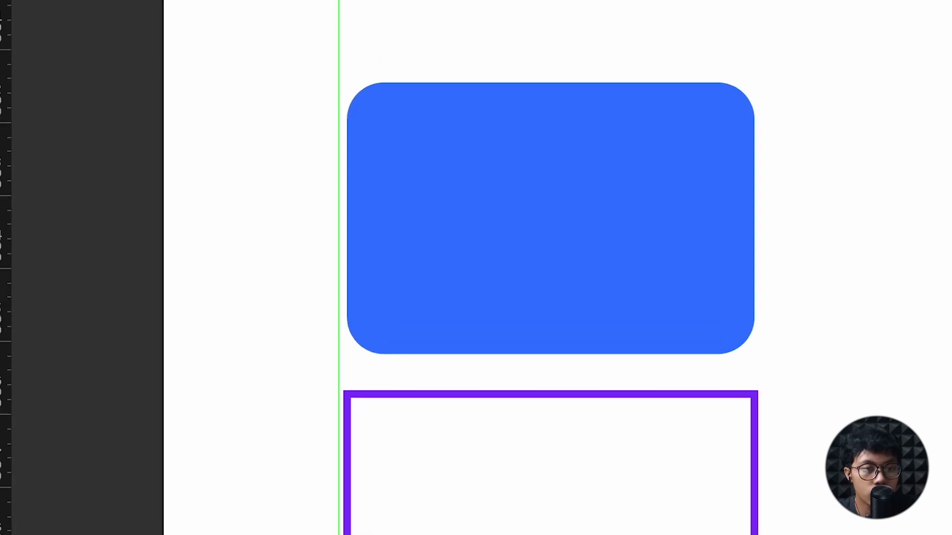
Hide the document's guides and show them again
click(307, 8)
scroll(376, 370, down, 5)
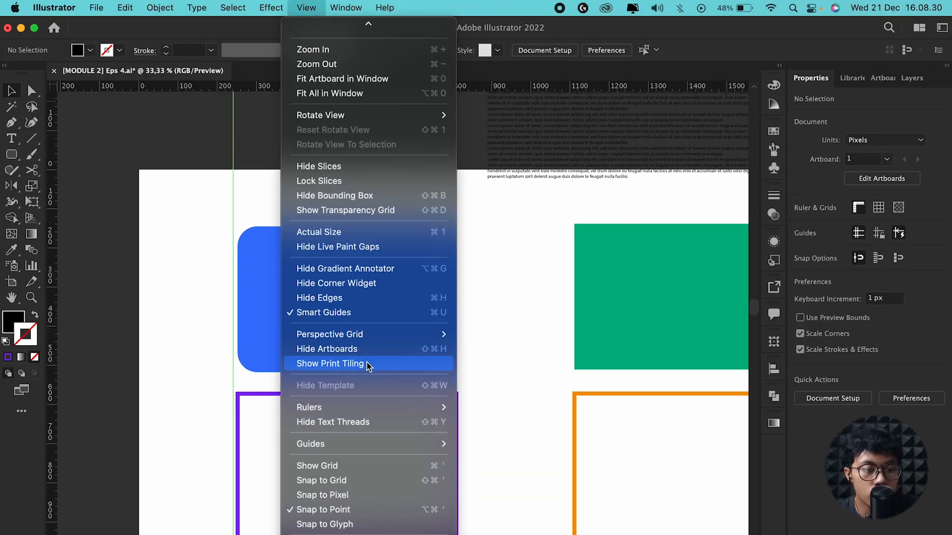
scroll(368, 367, down, 1)
mouse_move(369, 427)
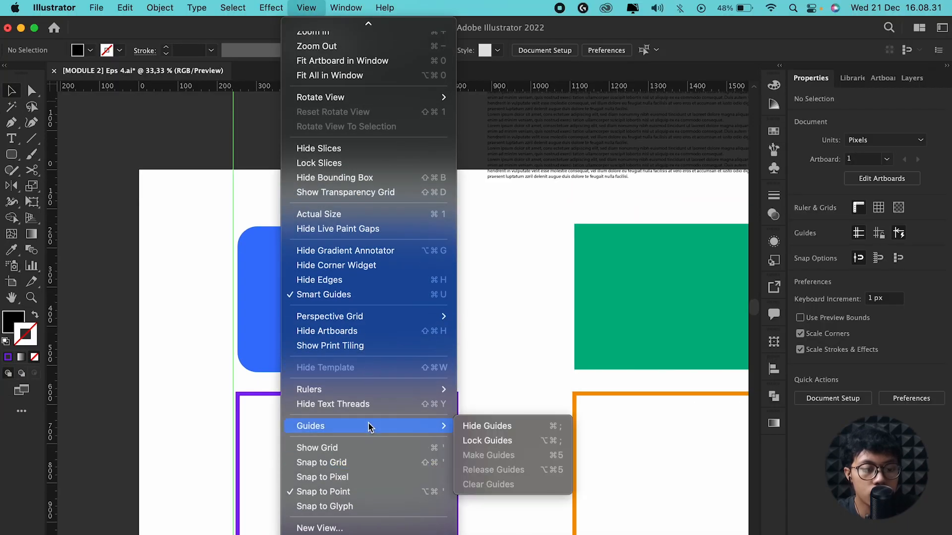
click(522, 427)
click(306, 8)
scroll(404, 415, down, 4)
scroll(374, 480, down, 2)
mouse_move(372, 484)
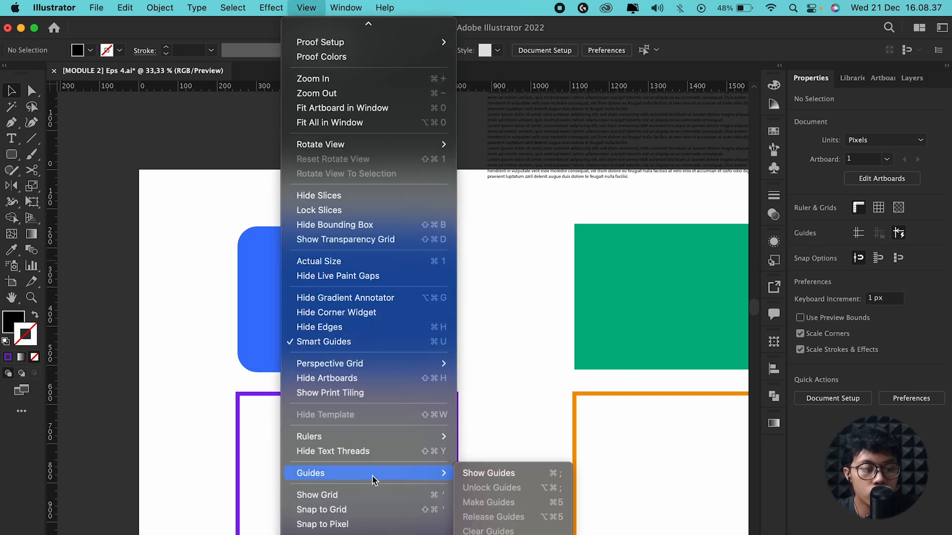
click(489, 473)
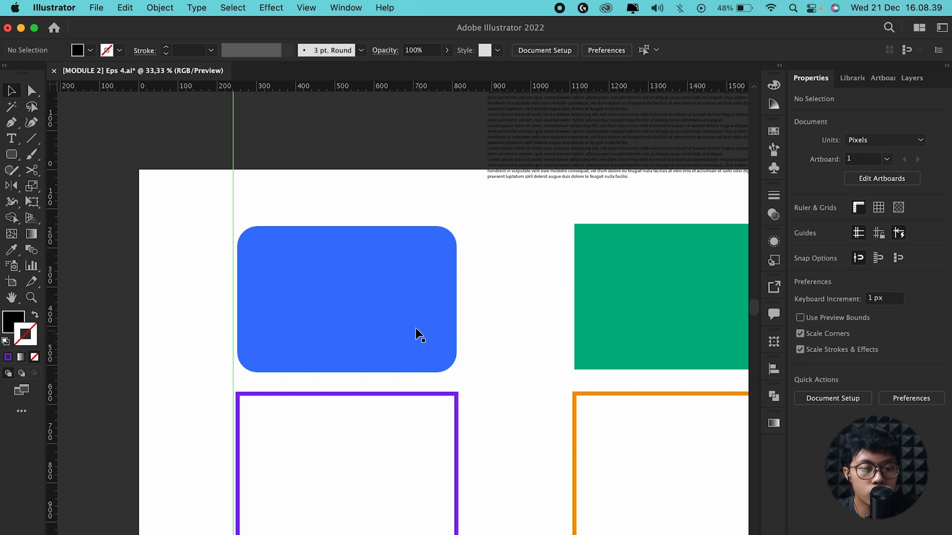
Select the blue rectangle to compare its edge with the vertical guide, and deselect it
click(419, 333)
key(super+equal)
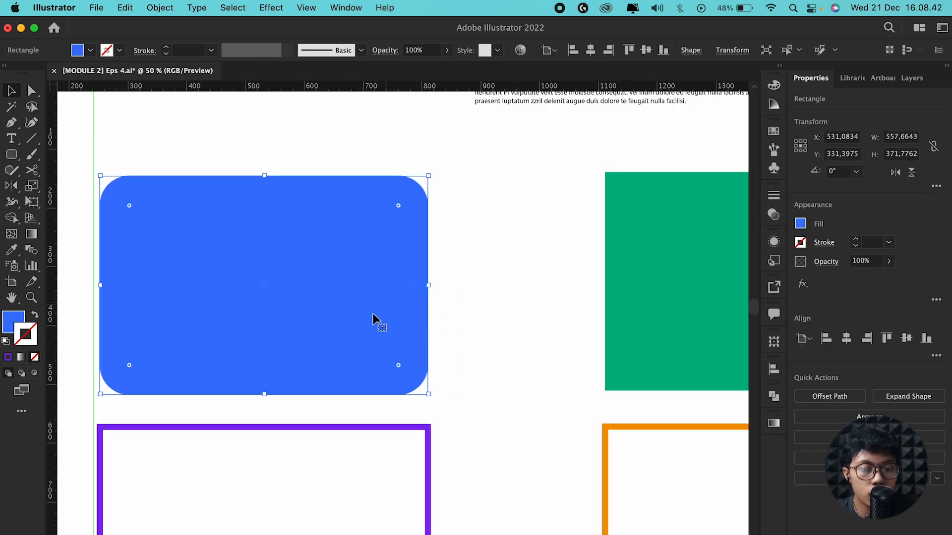
scroll(363, 345, down, 1)
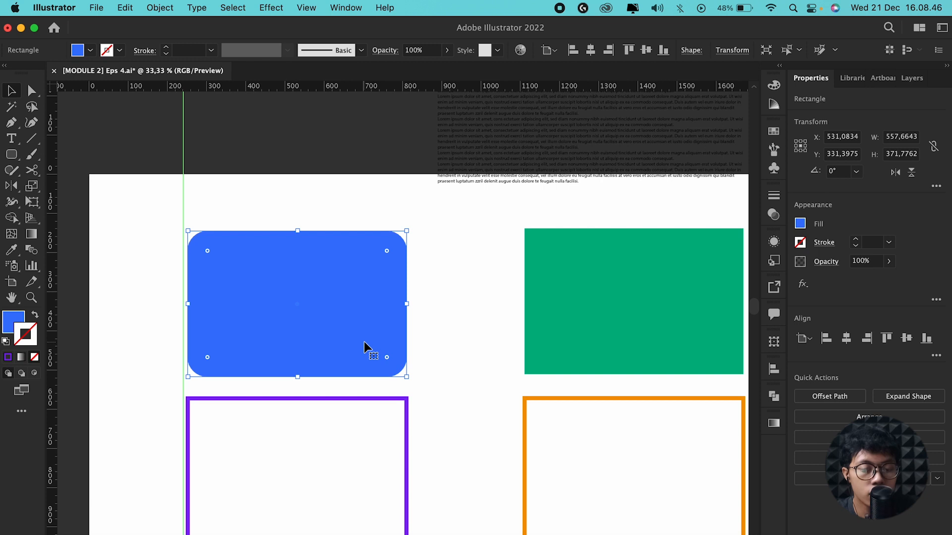
scroll(364, 342, down, 1)
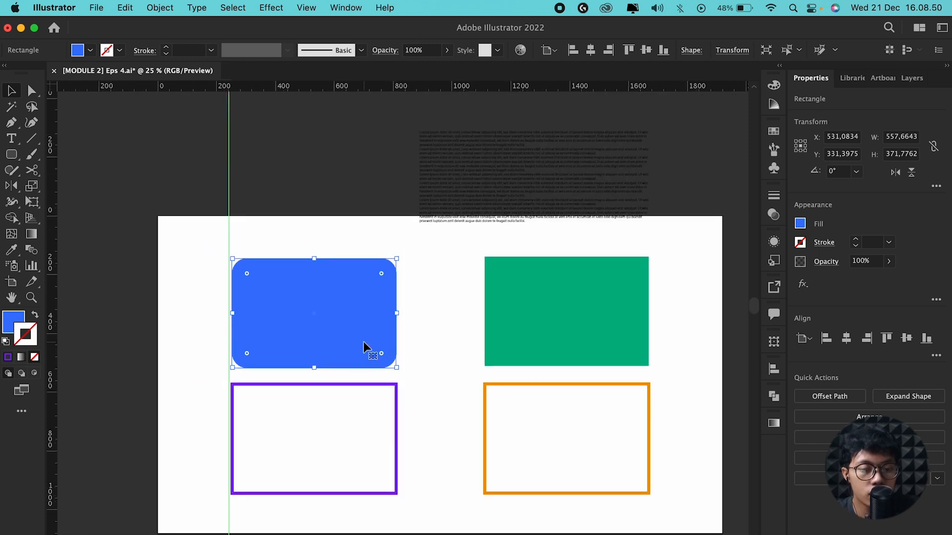
click(329, 240)
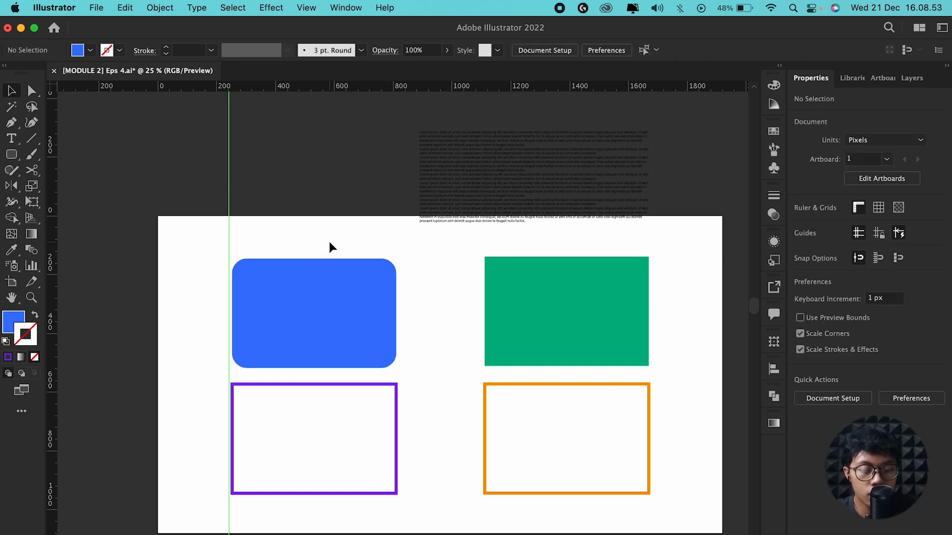
Set the guide color to Cyan in the Guides & Grid preferences and confirm
key(super+k)
click(168, 137)
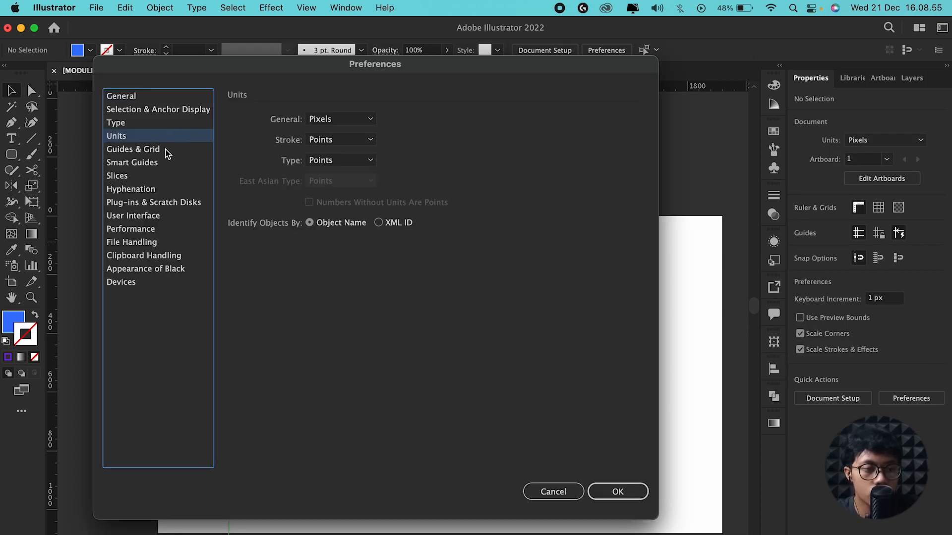
click(196, 150)
click(342, 137)
click(329, 243)
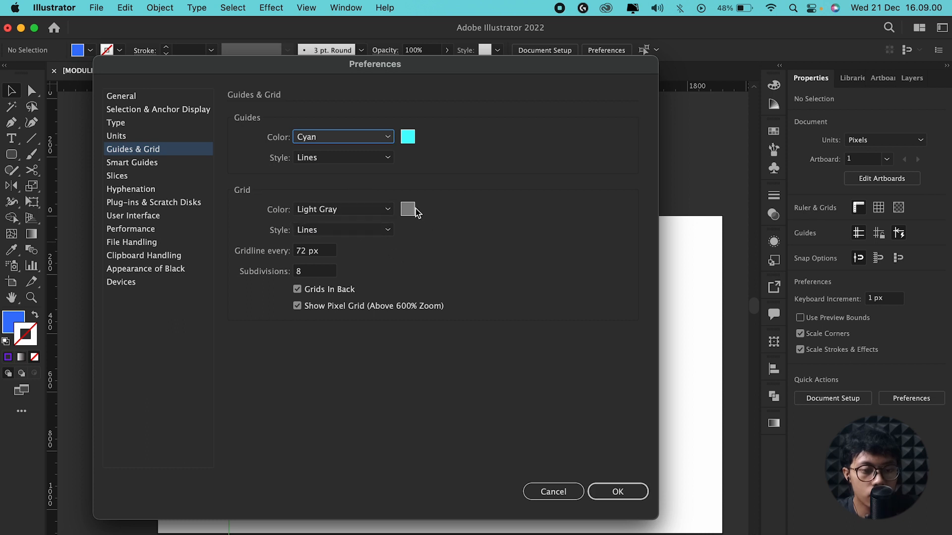
click(617, 491)
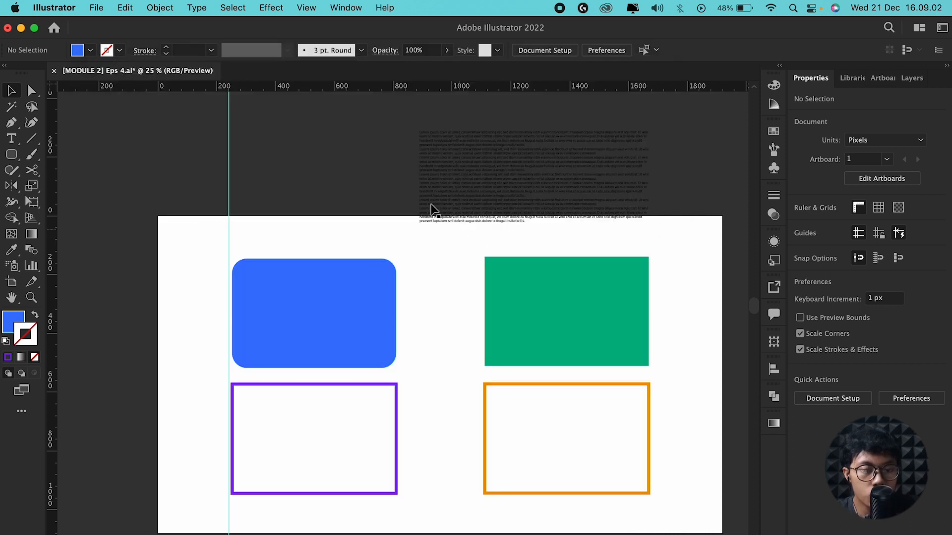
Show the document grid and examine it at a closer zoom
click(306, 7)
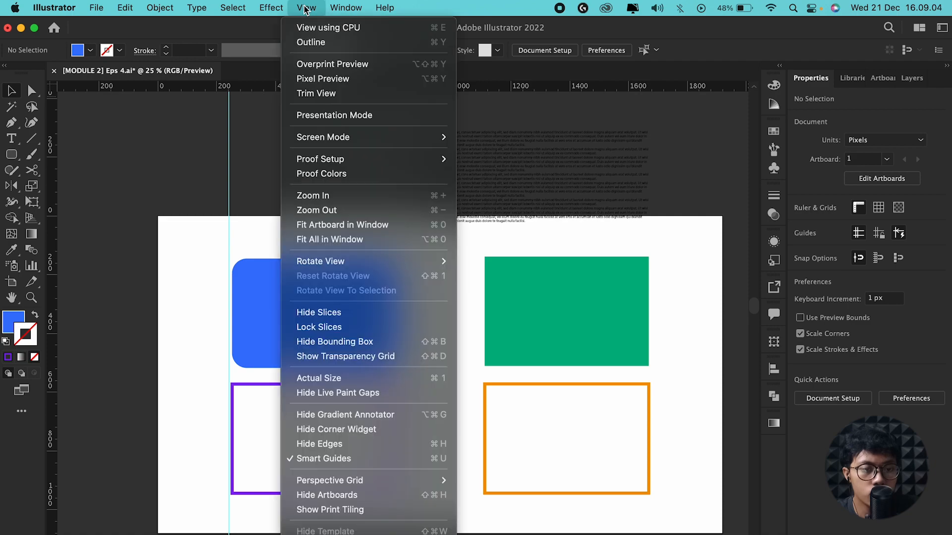
scroll(347, 422, down, 5)
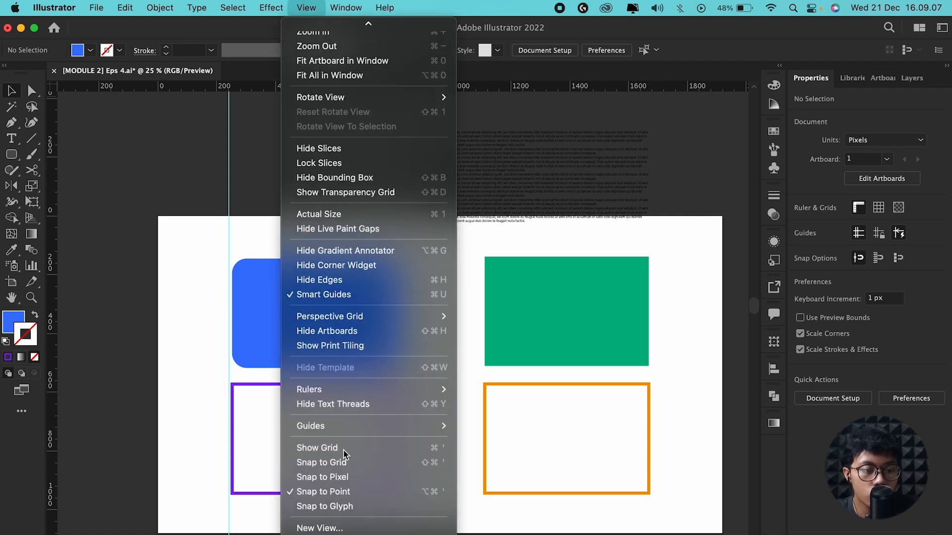
click(344, 448)
scroll(439, 295, up, 3)
scroll(438, 296, down, 1)
Set the grid color to Light Red in the Guides & Grid preferences and confirm
key(super+k)
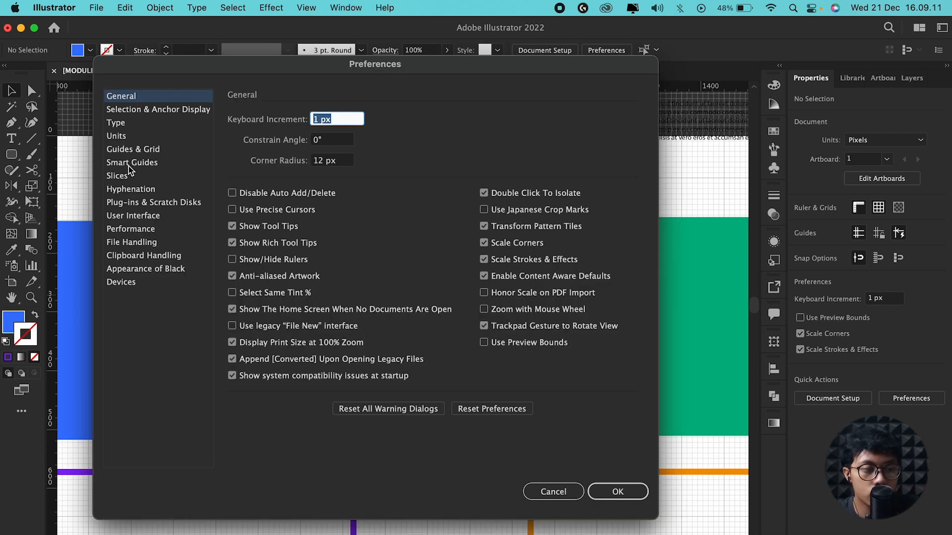
click(143, 150)
click(365, 208)
click(373, 254)
key(Return)
Examine the recolored grid across the artboard, and hide the grid
scroll(448, 342, up, 1)
scroll(449, 347, down, 1)
scroll(450, 347, up, 1)
scroll(450, 347, down, 1)
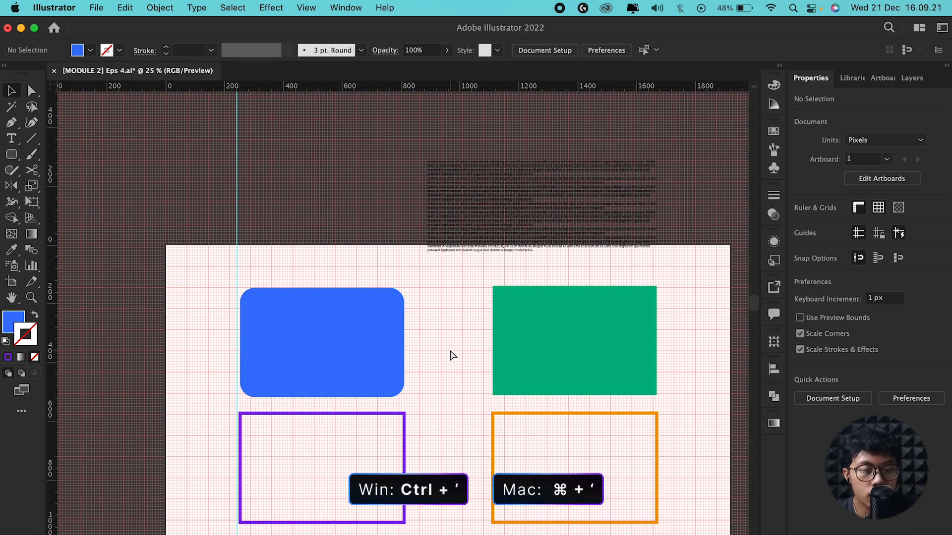
key(super+apostrophe)
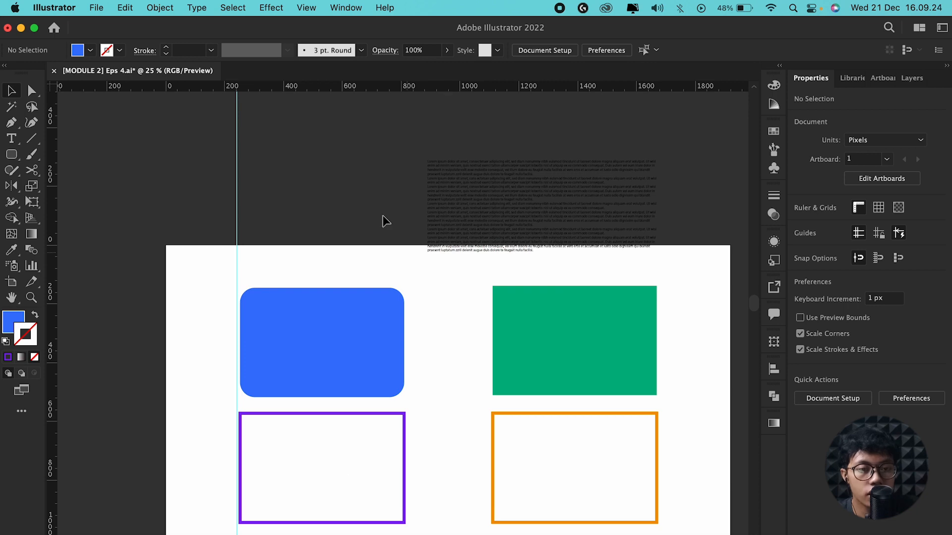
Show the document grid over the artboard and hide it again
click(306, 8)
scroll(351, 310, down, 4)
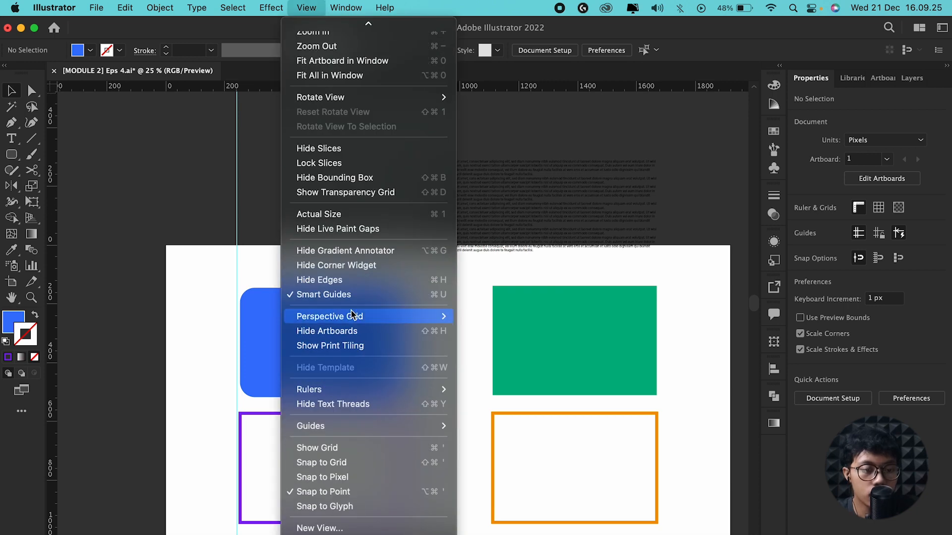
click(359, 451)
click(306, 8)
scroll(369, 446, down, 4)
click(365, 448)
Set the grid color to Light Gray in the Guides & Grid preferences, view the Smart Guides settings, and confirm
key(super+k)
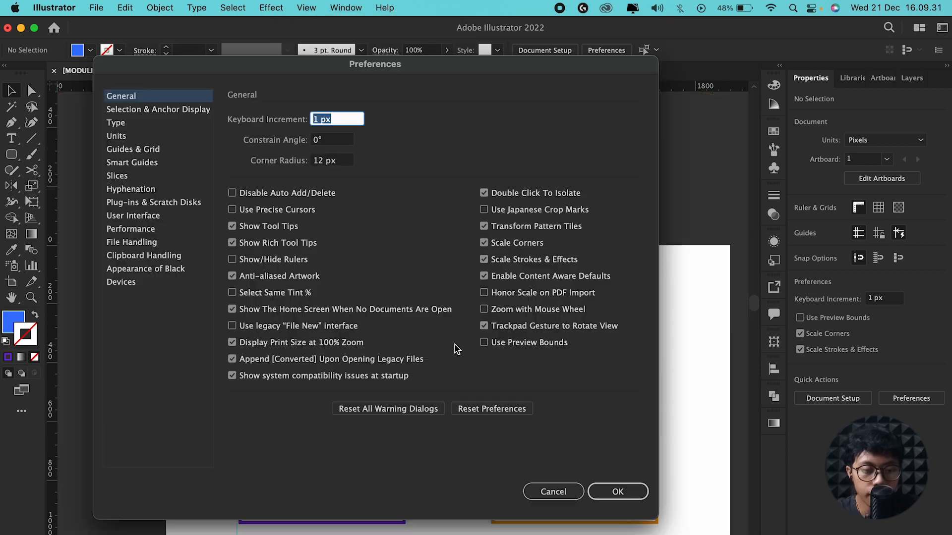
click(156, 152)
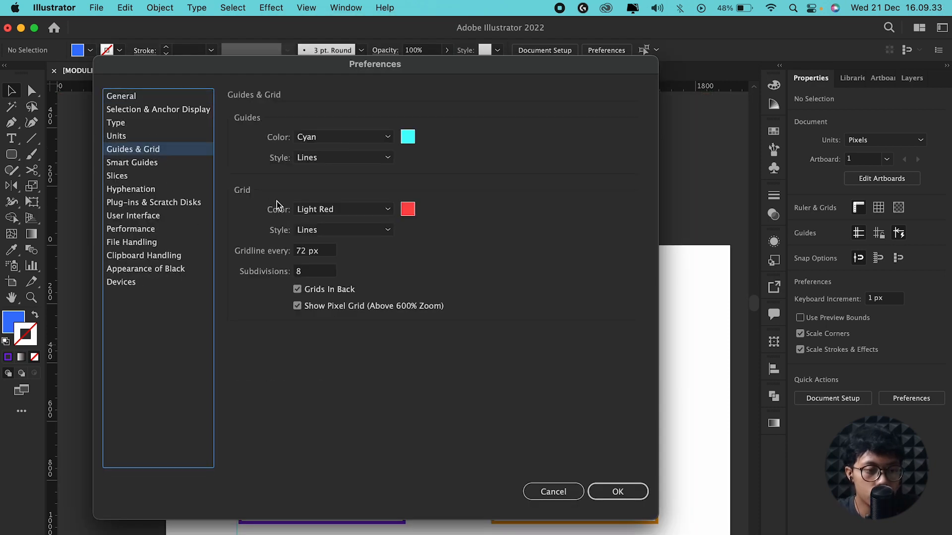
click(342, 208)
click(341, 327)
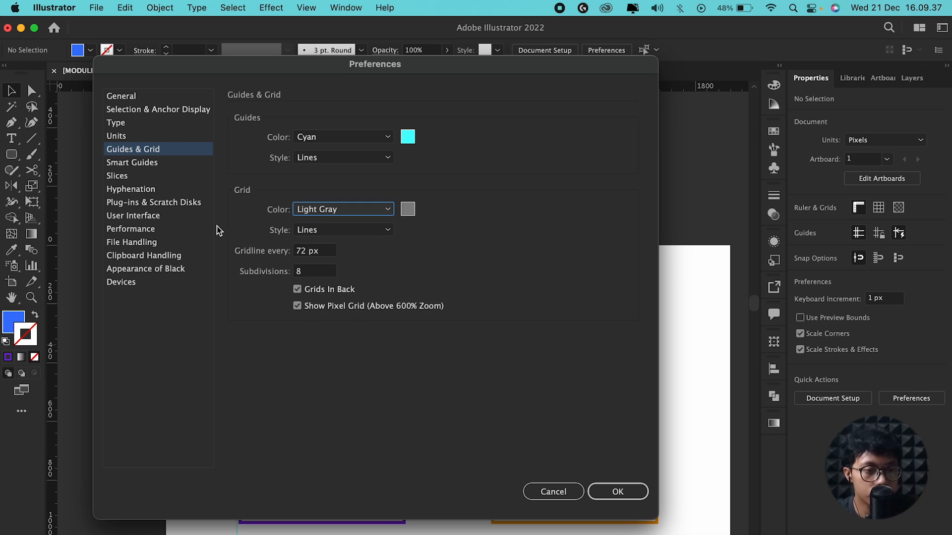
click(325, 232)
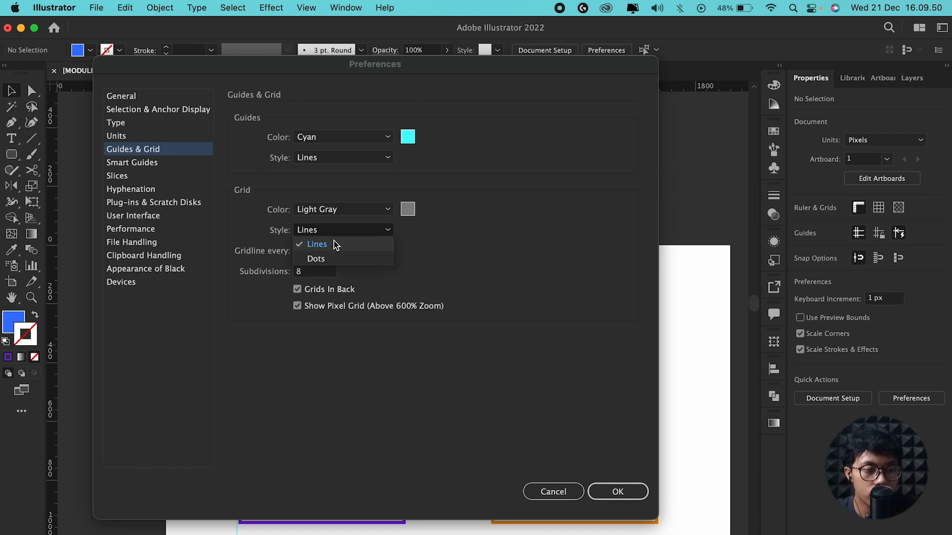
click(132, 163)
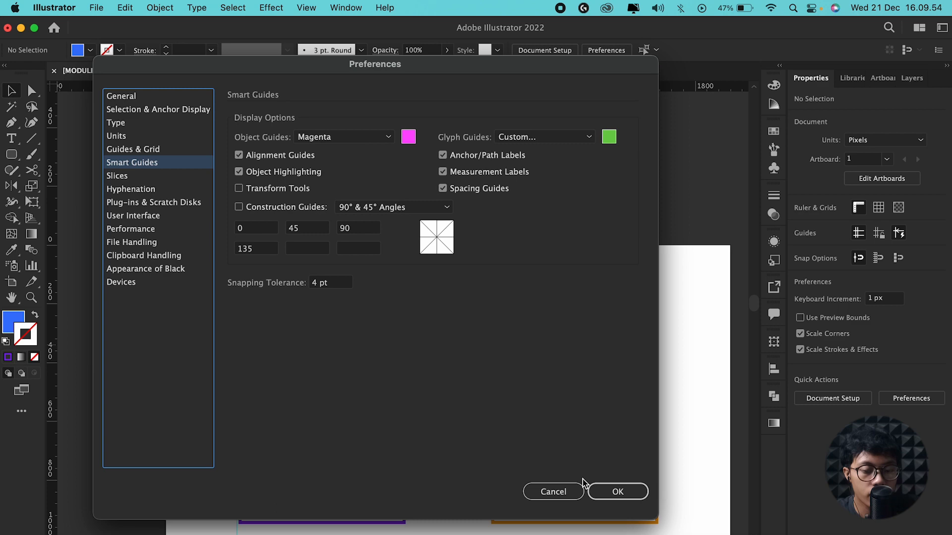
click(595, 488)
Frame the sample shapes and check the Smart Guides view option without changing it
scroll(461, 288, down, 5)
scroll(461, 287, right, 5)
key(super+equal)
scroll(361, 222, up, 5)
scroll(362, 221, left, 3)
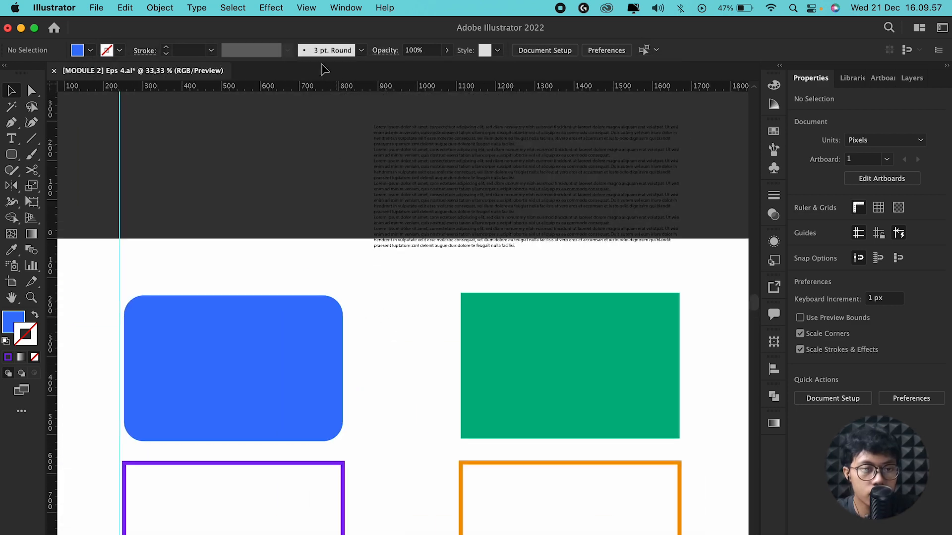
click(307, 7)
scroll(386, 372, down, 5)
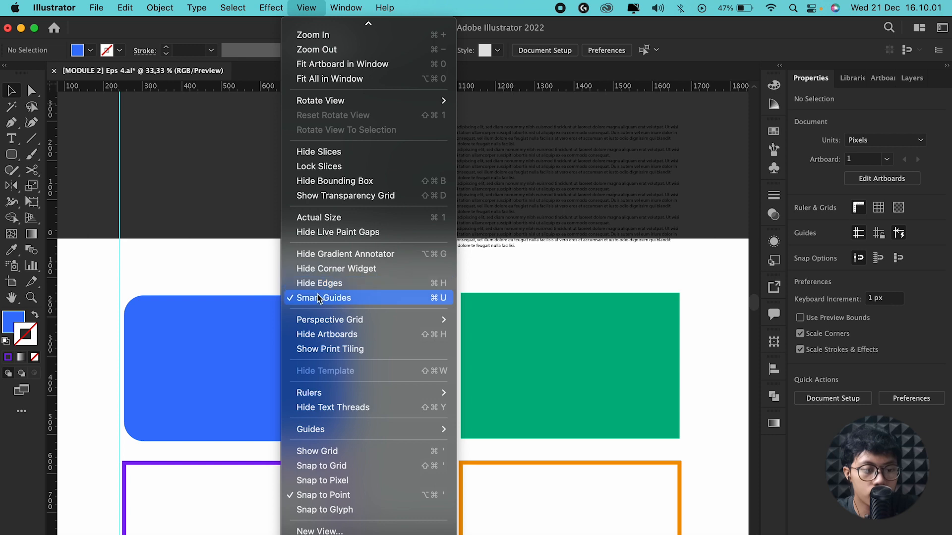
click(565, 354)
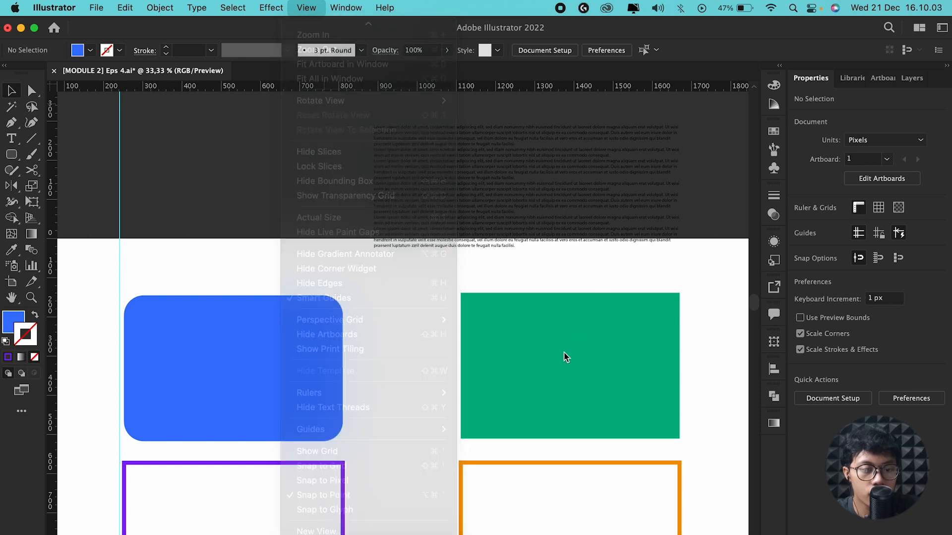
Move the green rectangle up and back down with smart guides, aligning its top edge with the blue rectangle's
drag(561, 389, 544, 339)
drag(540, 303, 546, 345)
scroll(548, 347, down, 3)
scroll(548, 347, right, 3)
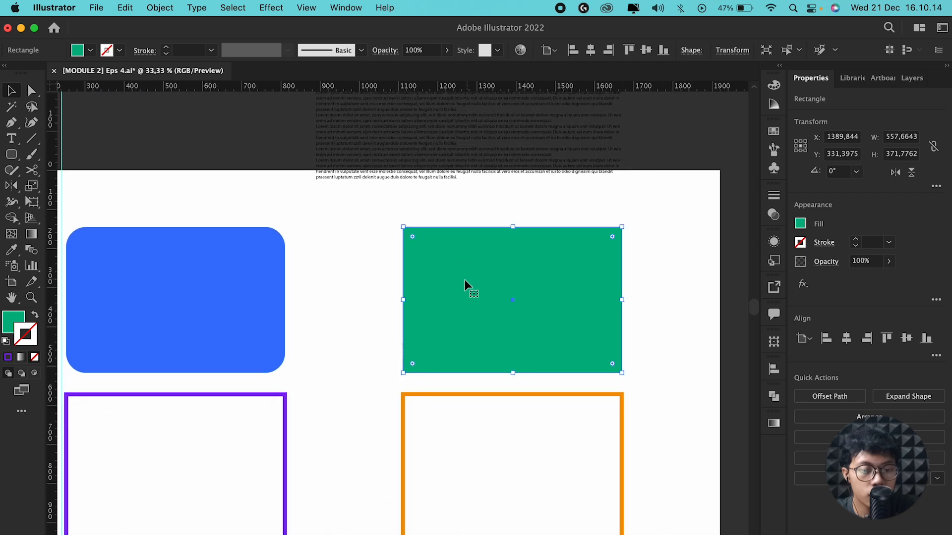
mouse_move(430, 285)
mouse_down()
mouse_move(546, 300)
mouse_move(450, 296)
mouse_move(431, 284)
mouse_up()
Examine the available Object Guides and Glyph Guides colors in the Smart Guides preferences without changing them
key(super+k)
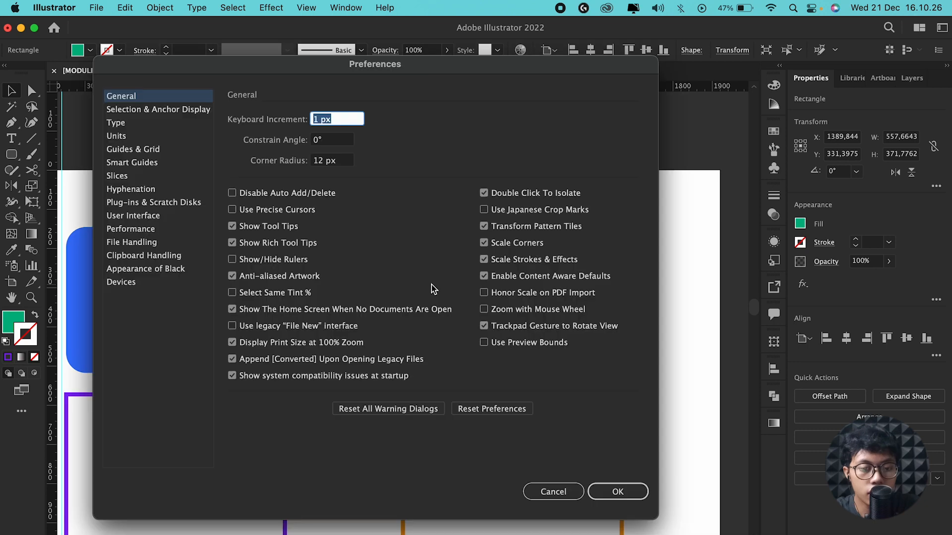
click(163, 163)
click(389, 137)
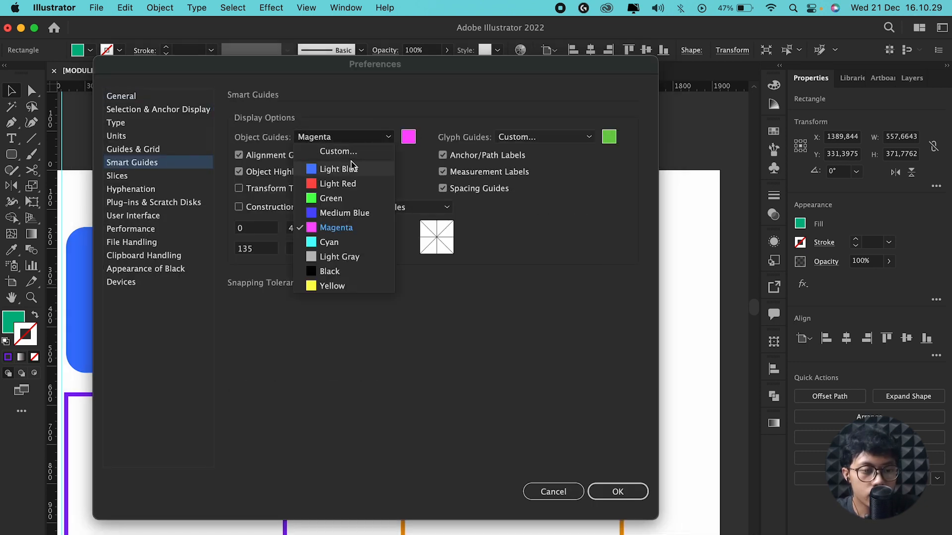
click(512, 255)
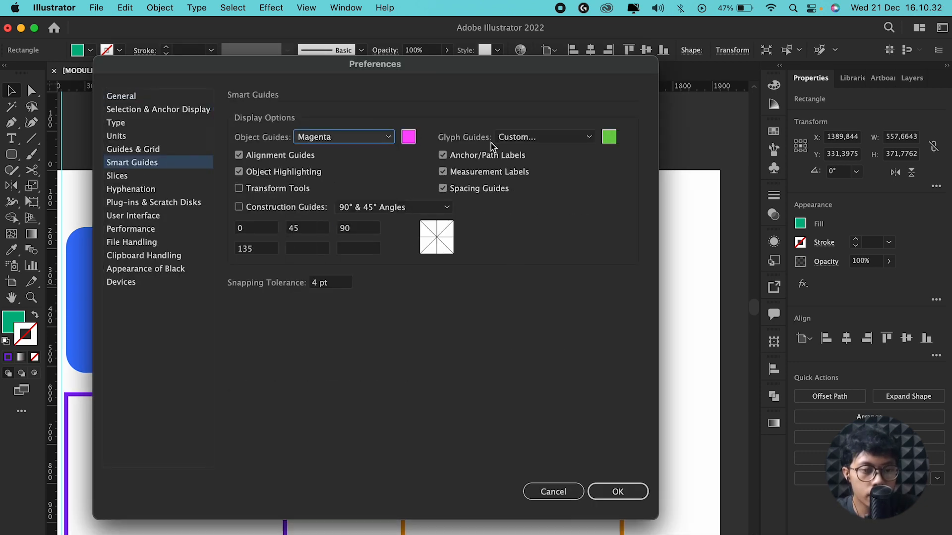
click(537, 138)
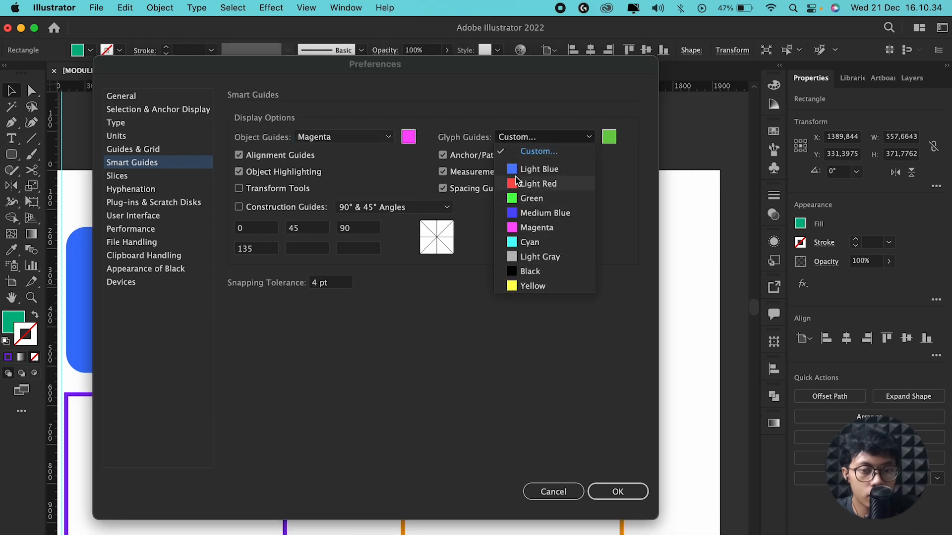
click(484, 201)
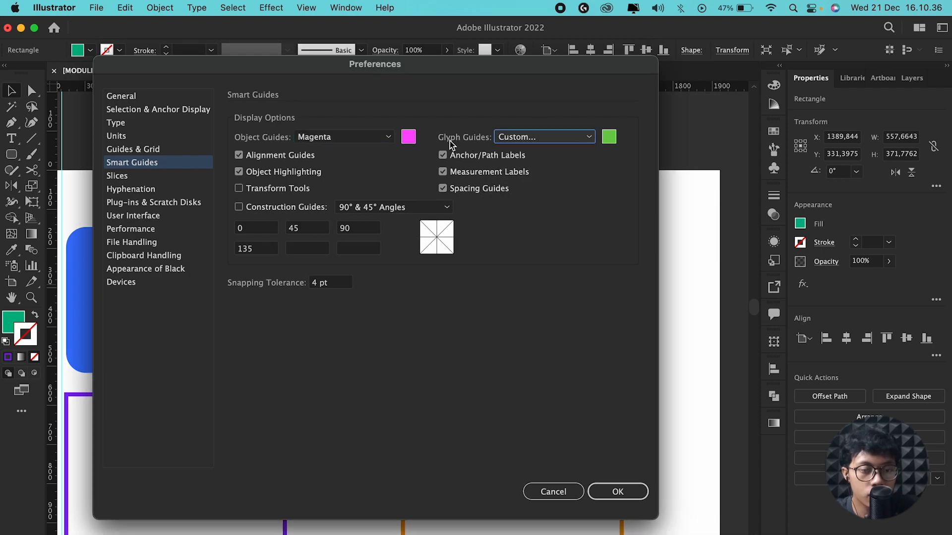
Review the Slices, Hyphenation and Plug-ins & Scratch Disks preferences
click(128, 177)
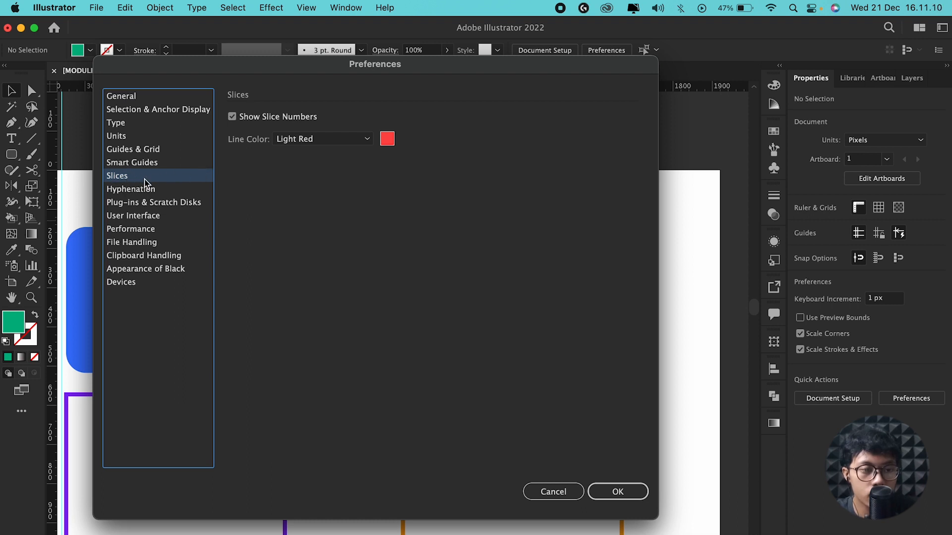
click(147, 191)
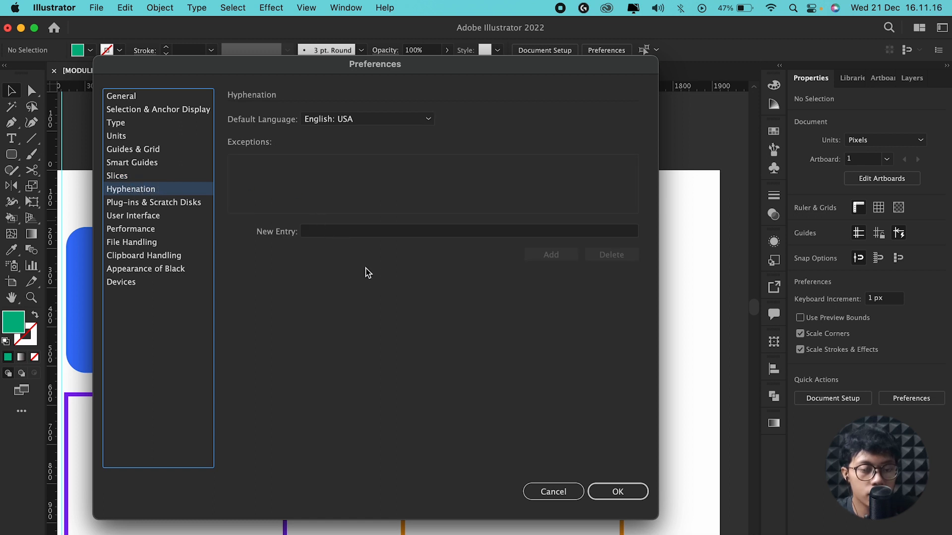
click(148, 203)
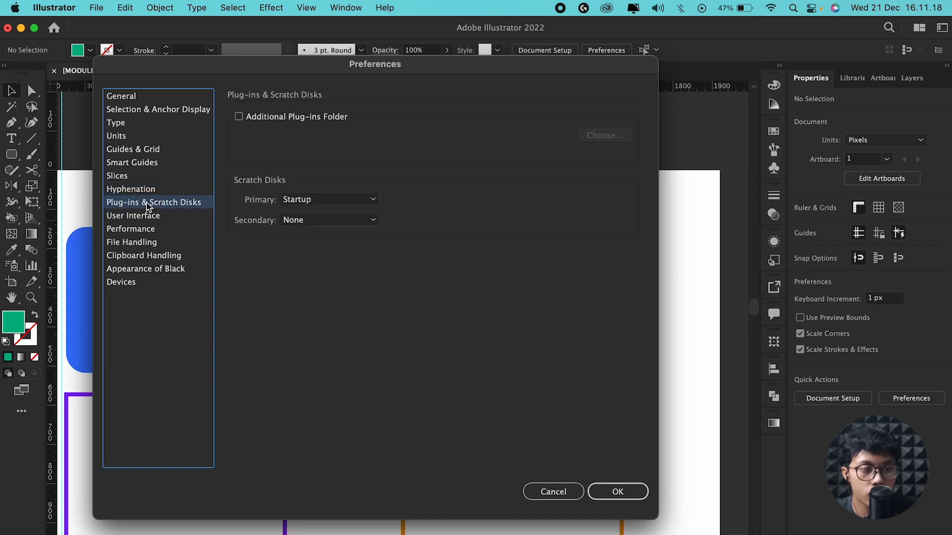
Try each interface brightness level and the White canvas color in the User Interface preferences, and discard the changes
click(147, 218)
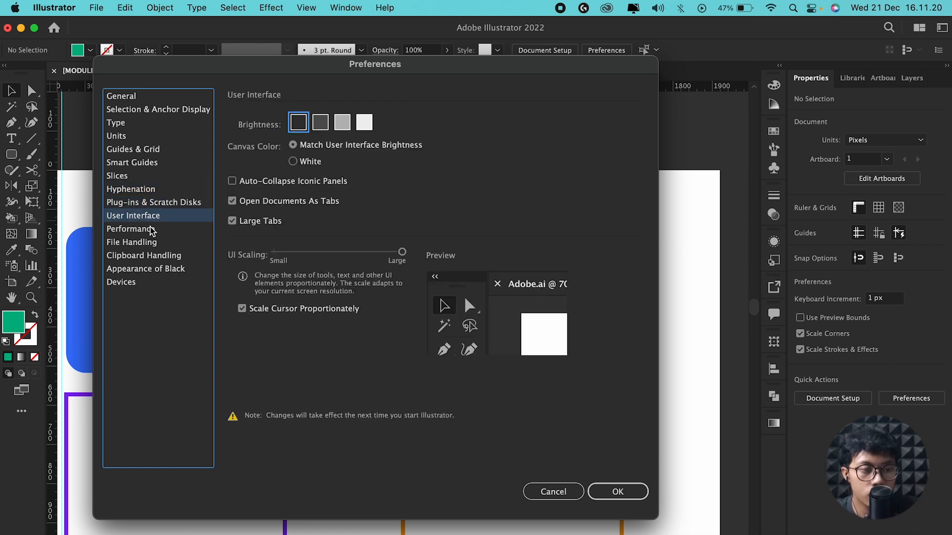
drag(317, 67, 395, 80)
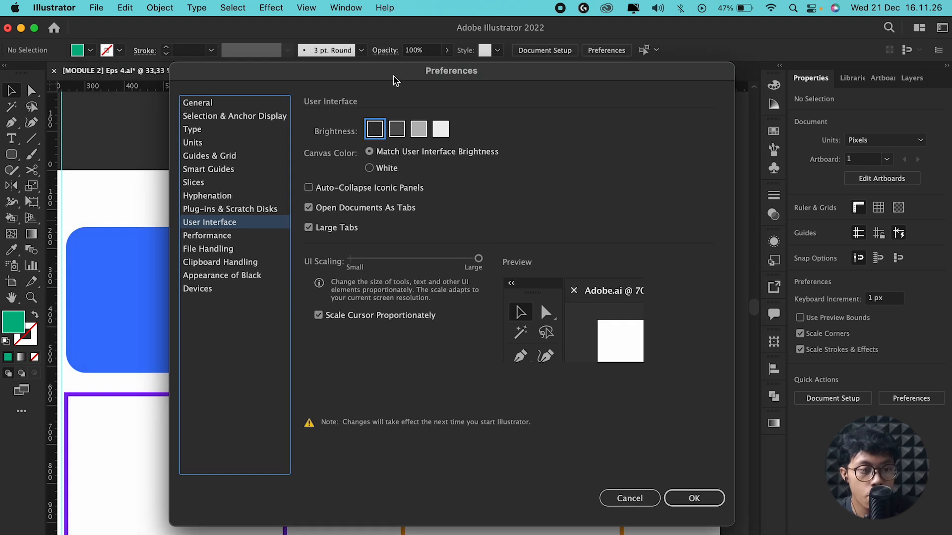
click(401, 135)
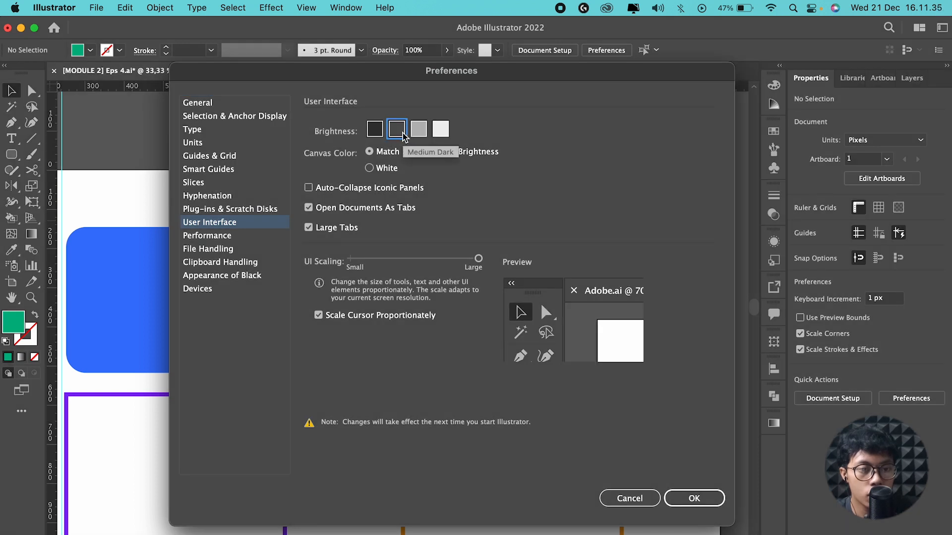
click(415, 133)
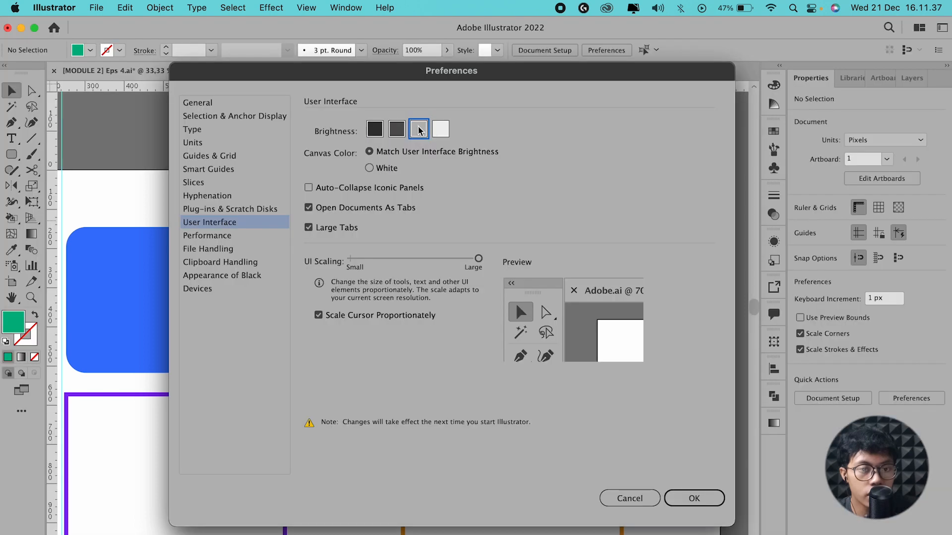
click(441, 130)
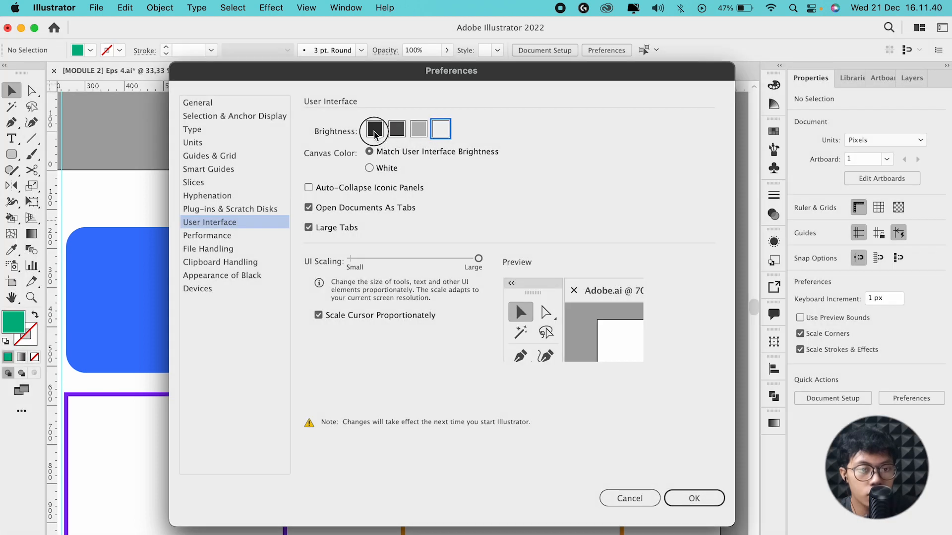
click(375, 132)
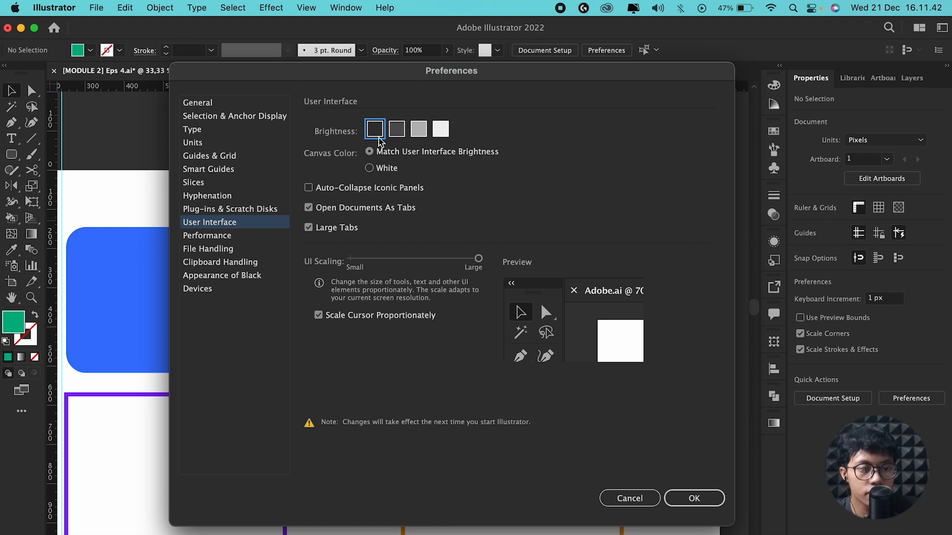
click(374, 169)
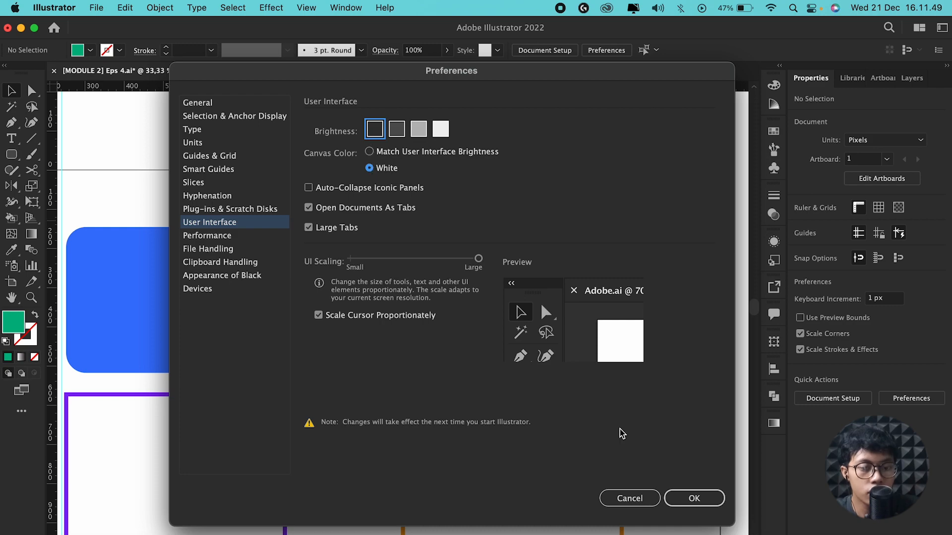
click(631, 498)
Turn on Overprint Preview and examine the sample shapes and text against the canvas
click(306, 8)
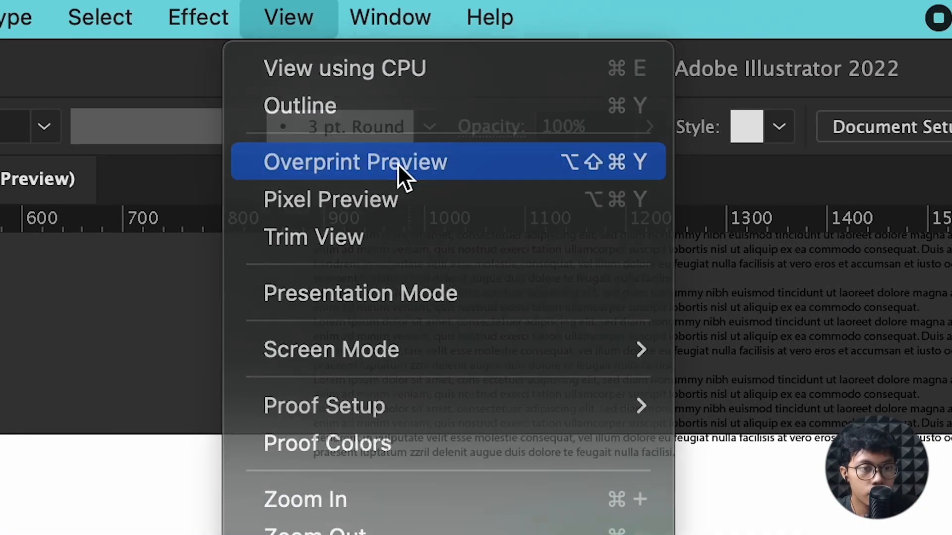
click(397, 166)
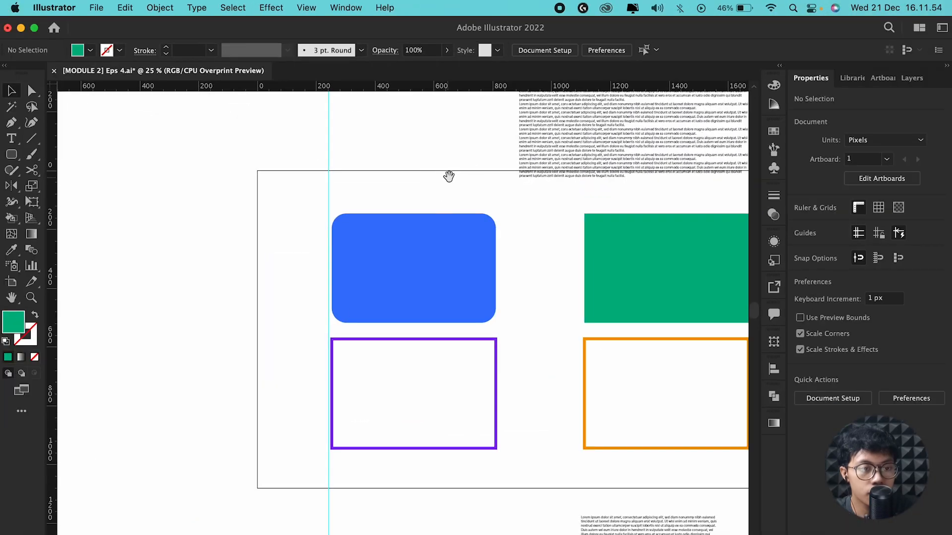
drag(448, 177, 416, 182)
scroll(382, 171, down, 1)
scroll(362, 170, up, 1)
drag(383, 154, 360, 164)
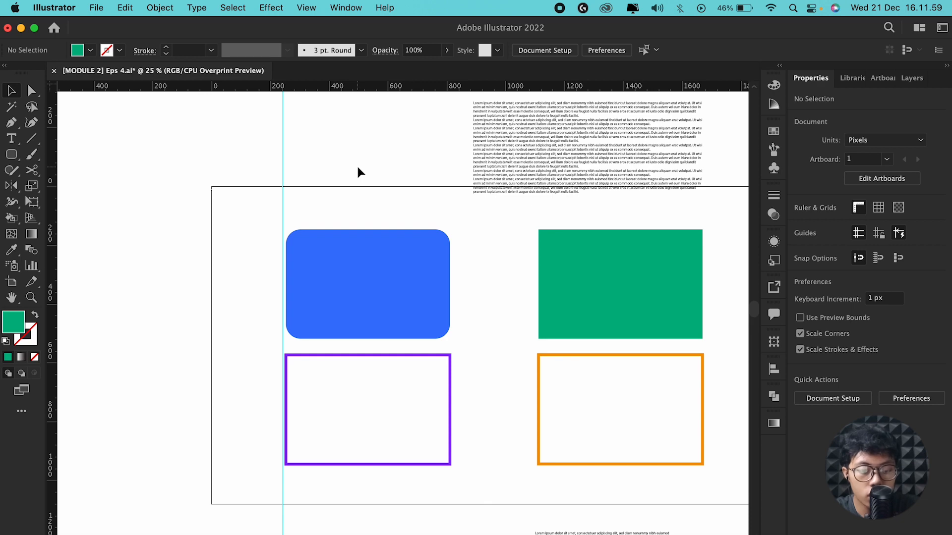
Check the canvas color option in the User Interface preferences without changing it, and turn off Overprint Preview
key(super+k)
click(249, 198)
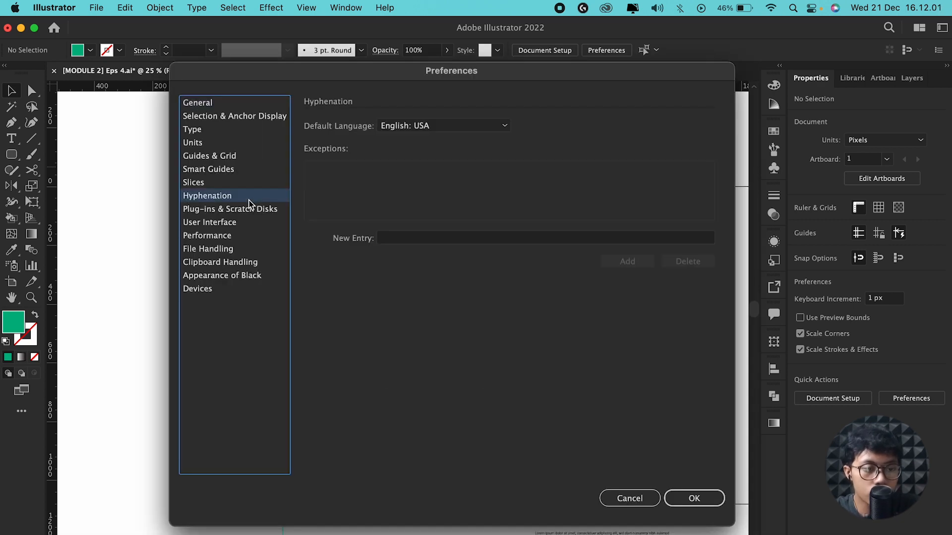
click(221, 222)
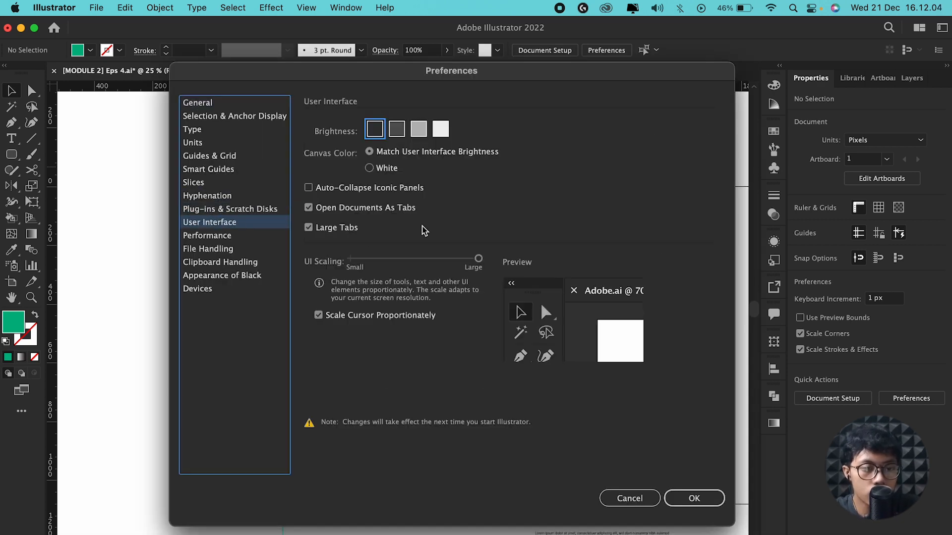
click(630, 498)
click(306, 7)
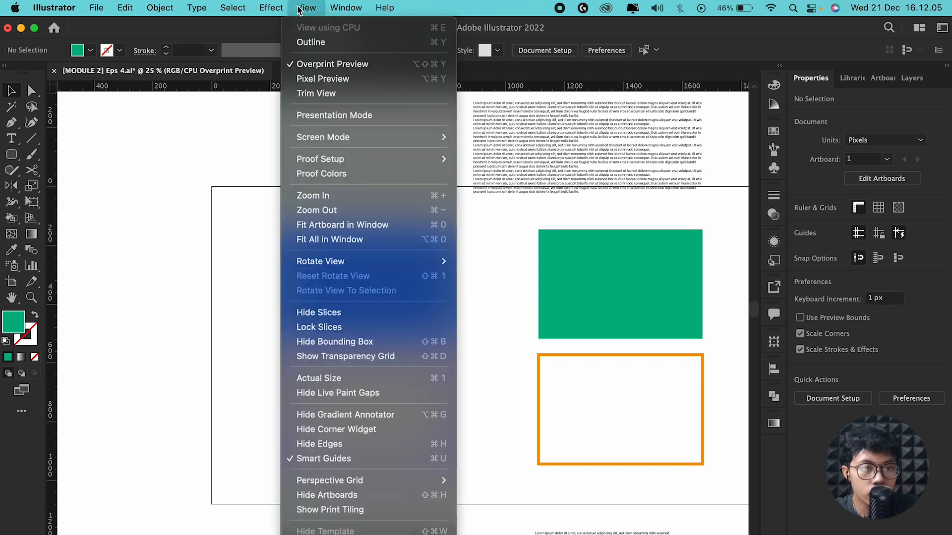
click(322, 65)
Review the Plug-ins & Scratch Disks preferences and the tab and UI scaling options in the User Interface preferences
key(cmd+k)
click(254, 210)
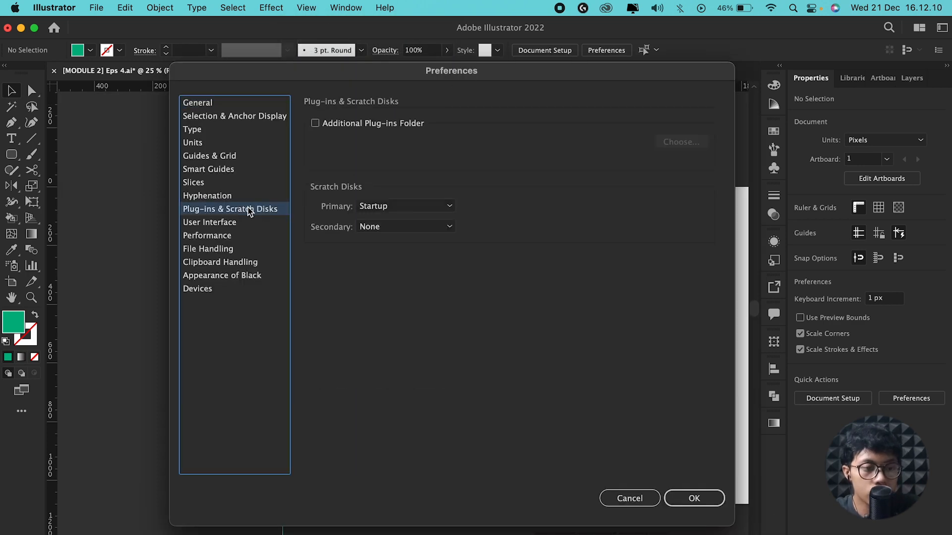
click(218, 222)
click(221, 234)
click(223, 222)
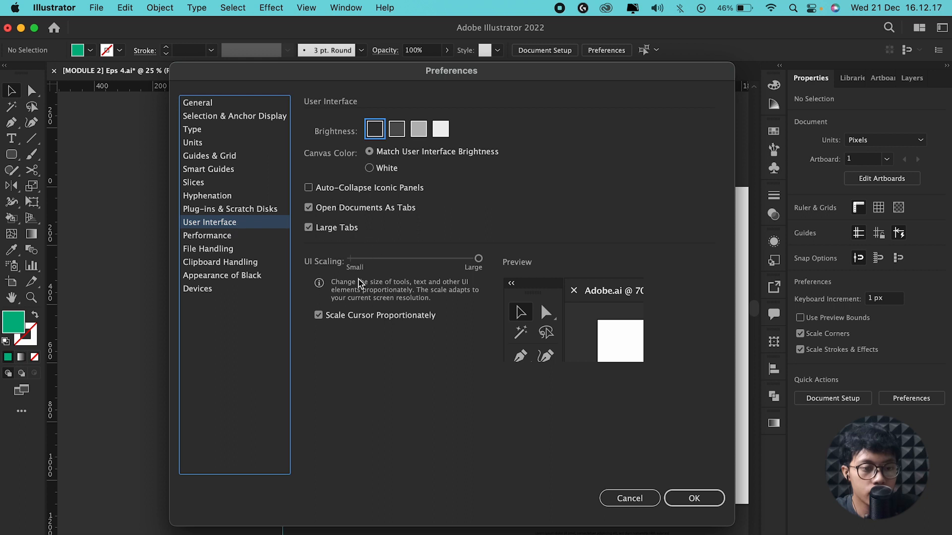
Open the Performance preferences and try an undo count of 200 against 100
click(209, 238)
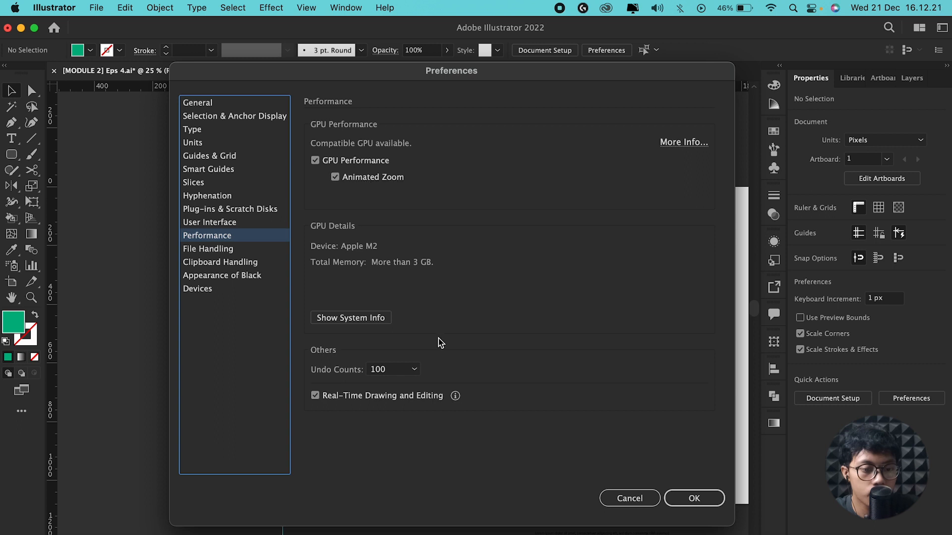
click(392, 370)
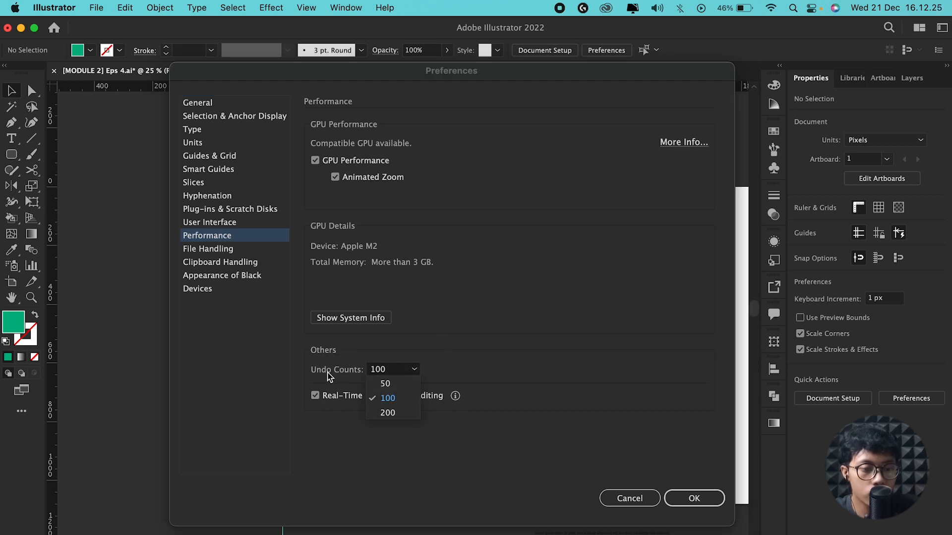
click(400, 371)
click(400, 372)
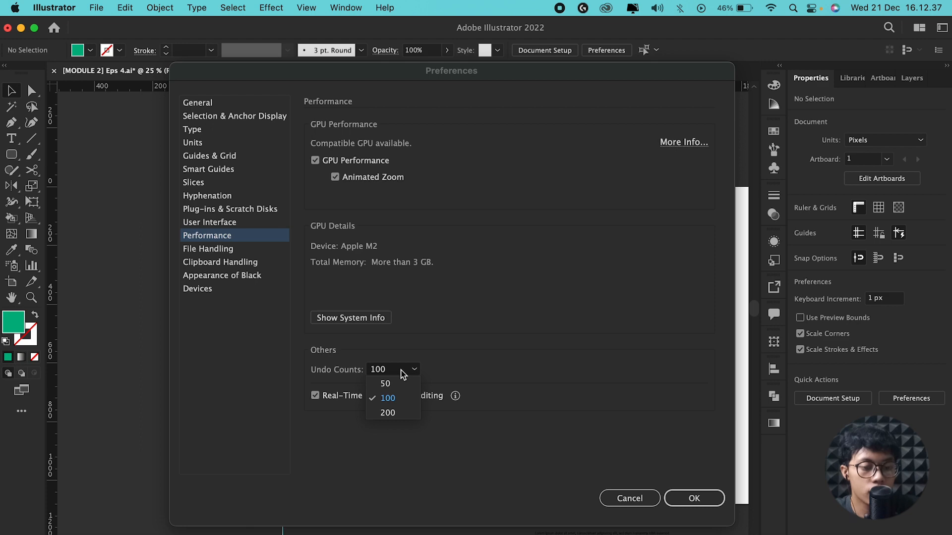
click(387, 414)
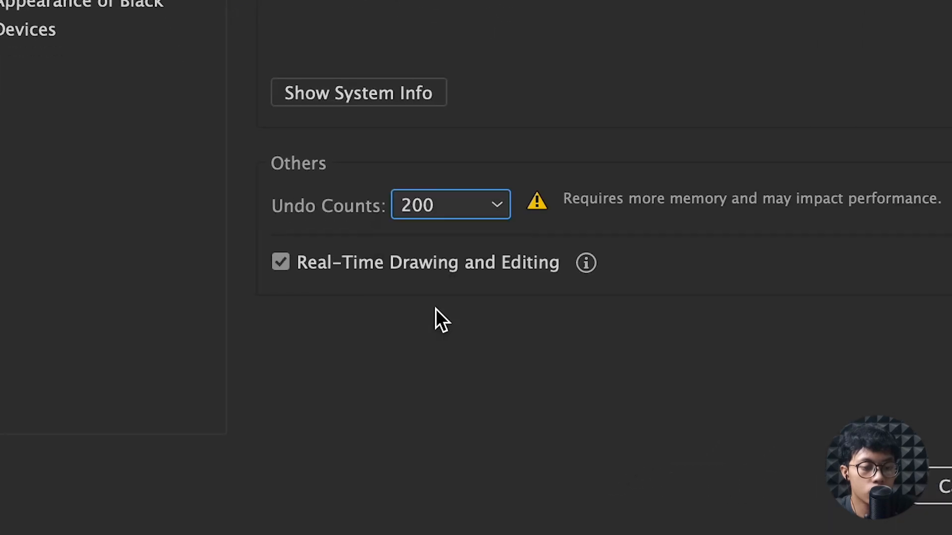
click(446, 207)
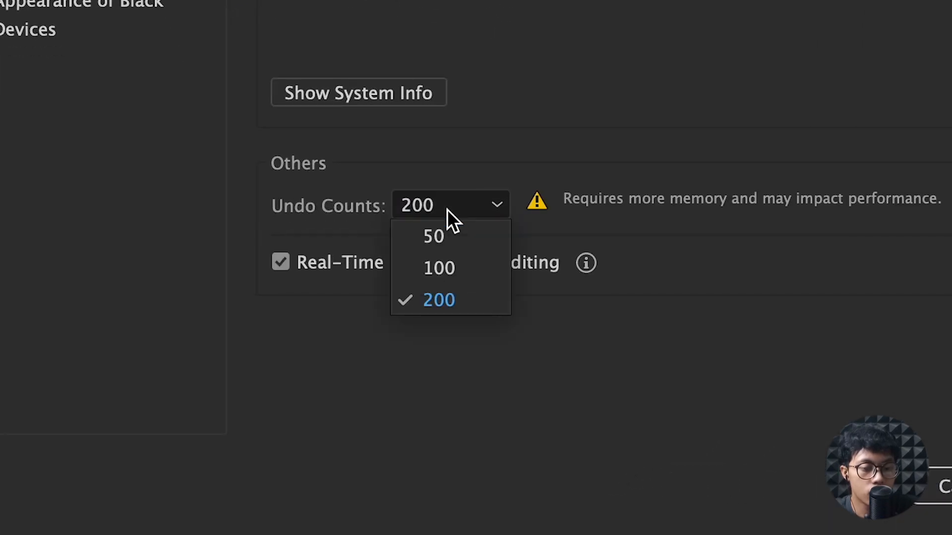
click(452, 268)
click(457, 210)
click(455, 299)
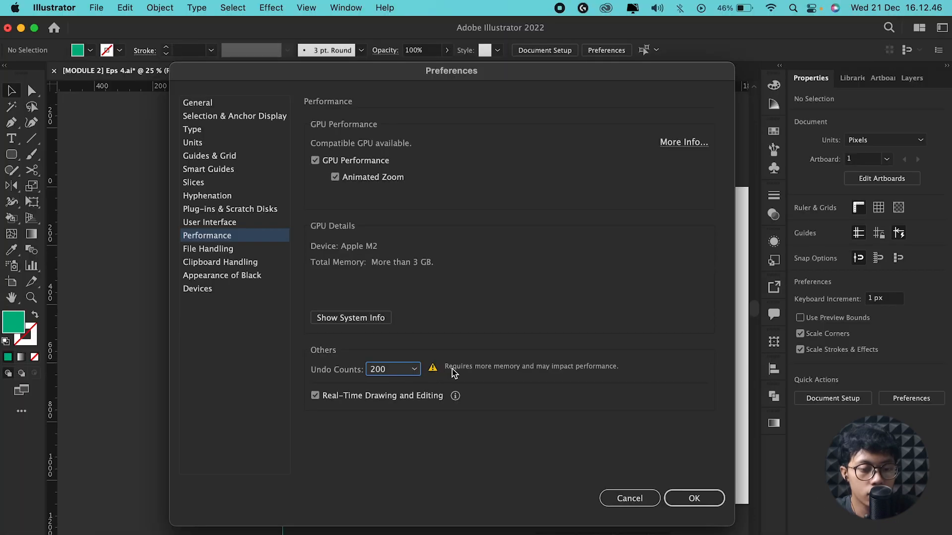
Alternate the undo count between 100 and 200 in the Performance preferences, ending on 100
click(412, 370)
click(389, 403)
click(401, 380)
click(389, 413)
click(400, 369)
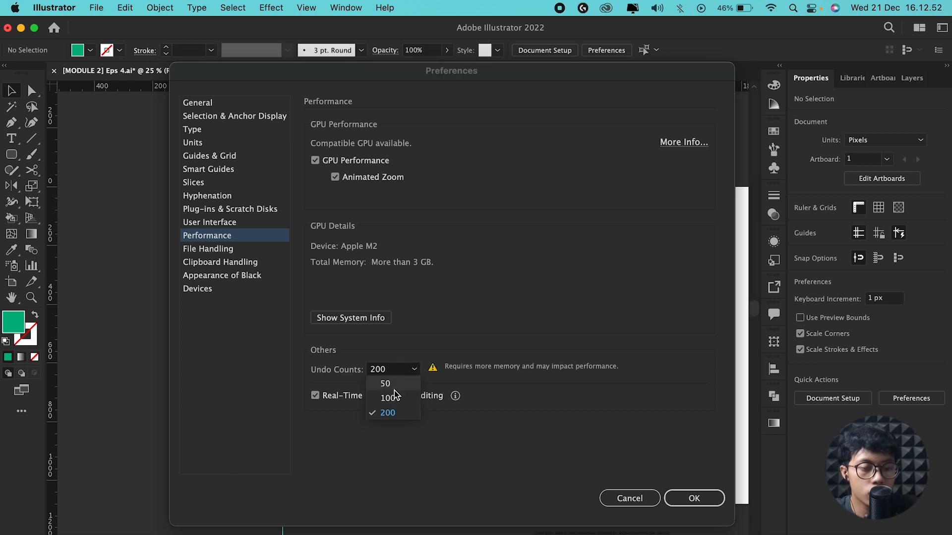
click(392, 398)
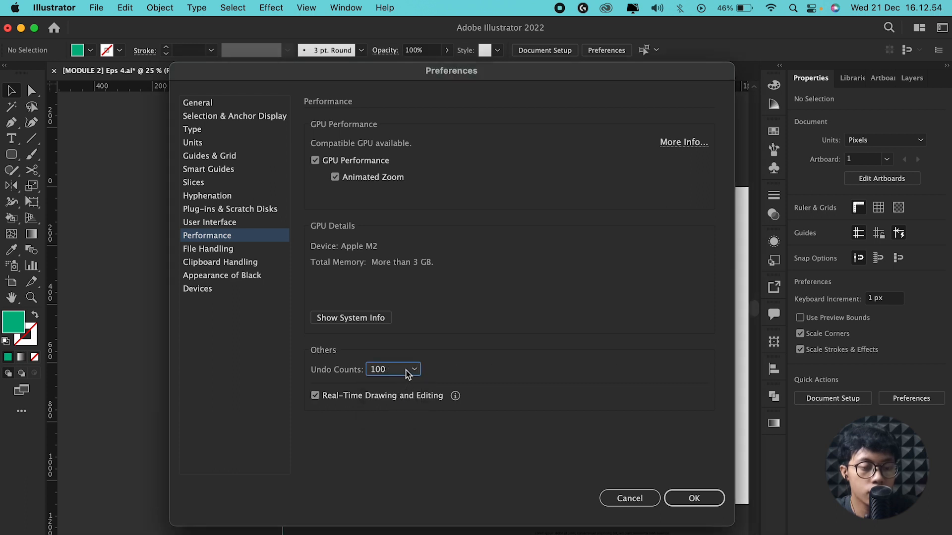
click(405, 370)
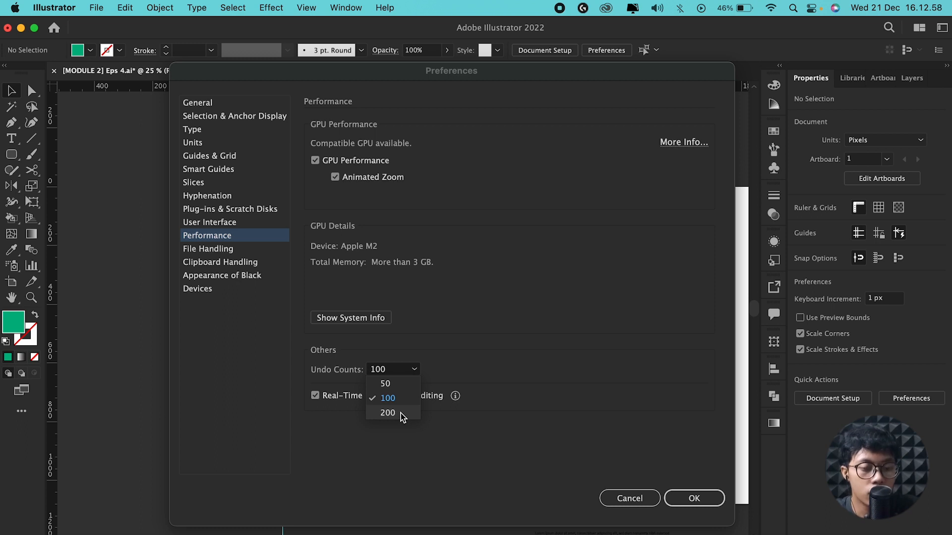
click(401, 412)
click(397, 371)
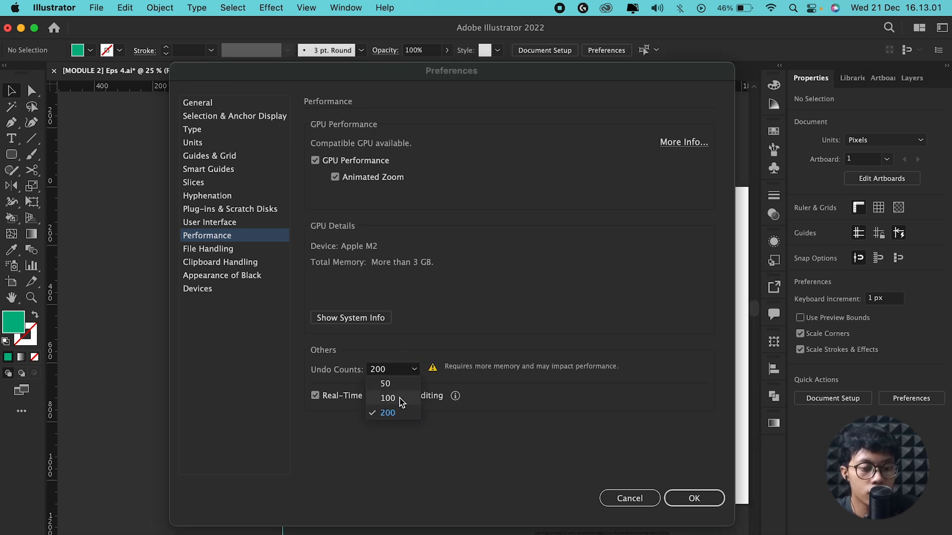
click(399, 397)
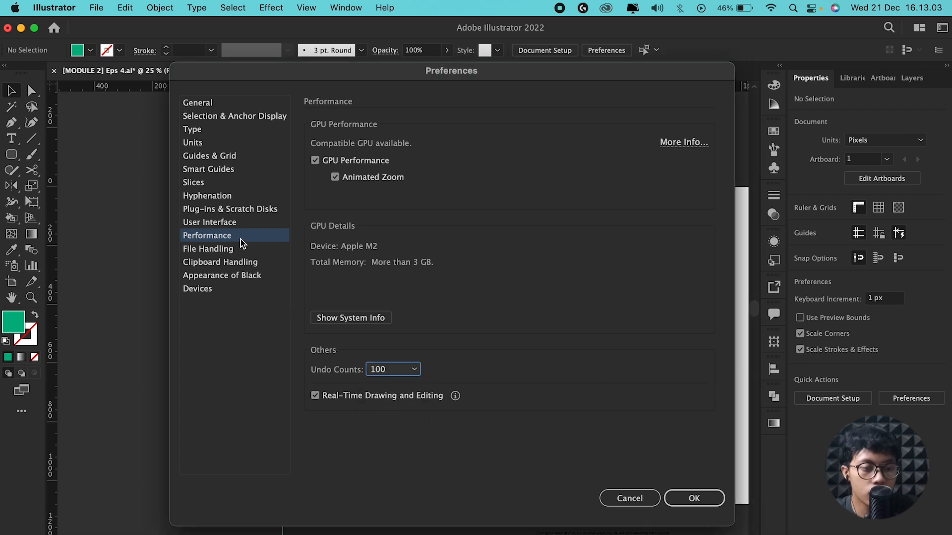
Check the available intervals for automatically saving recovery data in the File Handling preferences
click(217, 248)
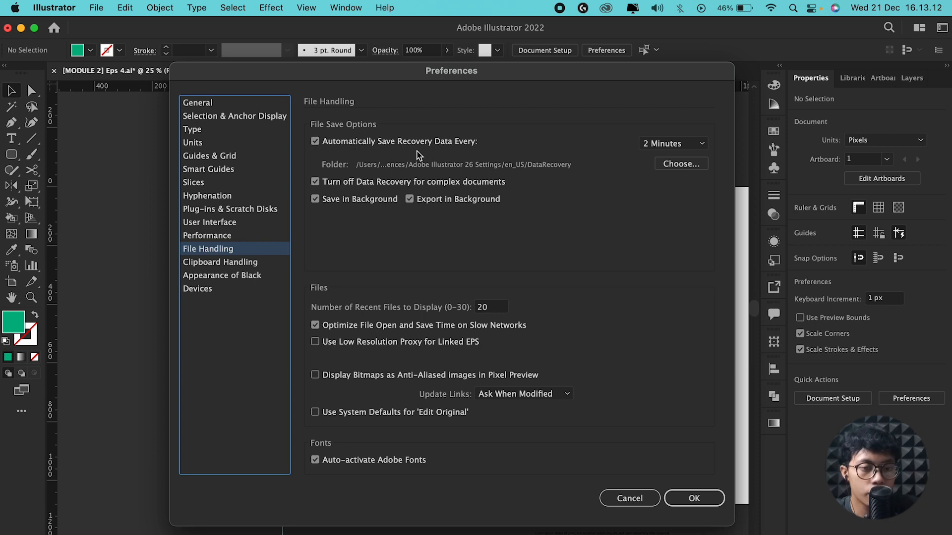
click(670, 152)
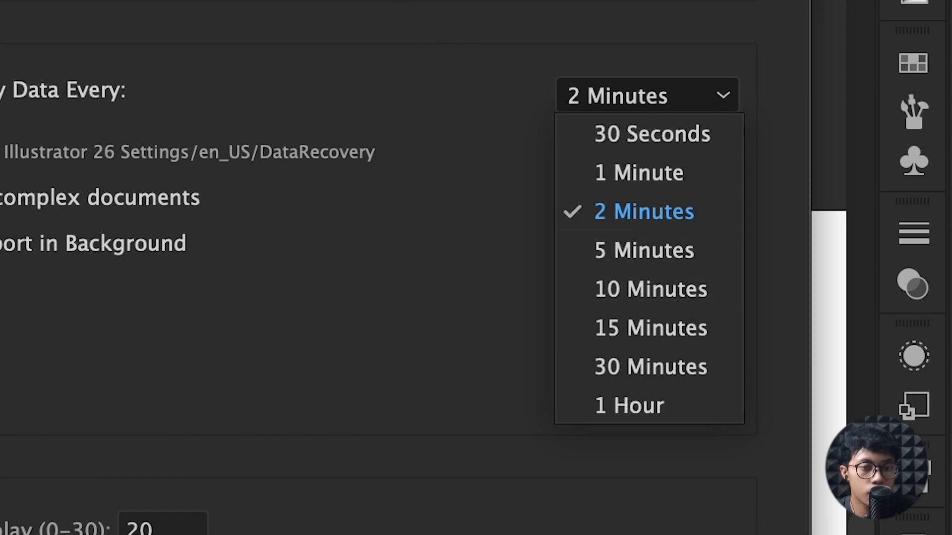
drag(524, 72, 501, 71)
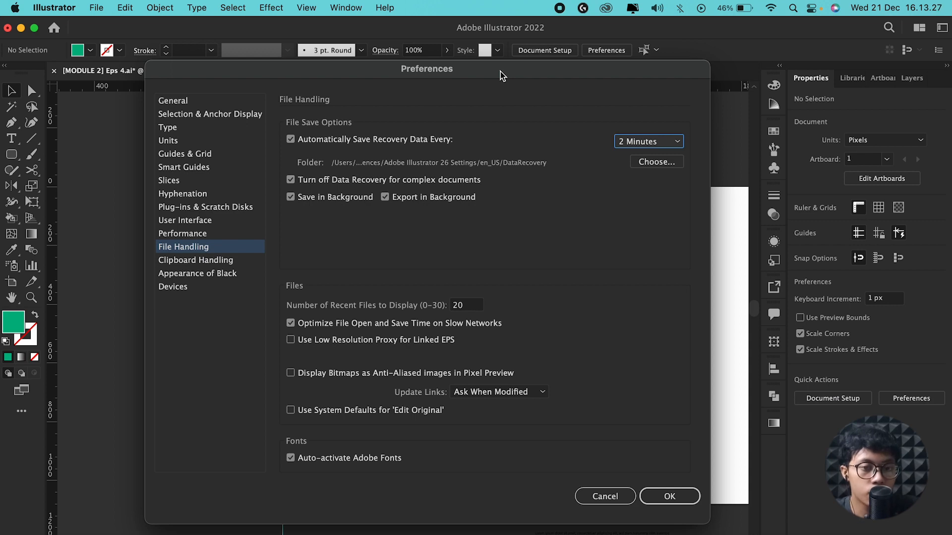
drag(500, 71, 526, 69)
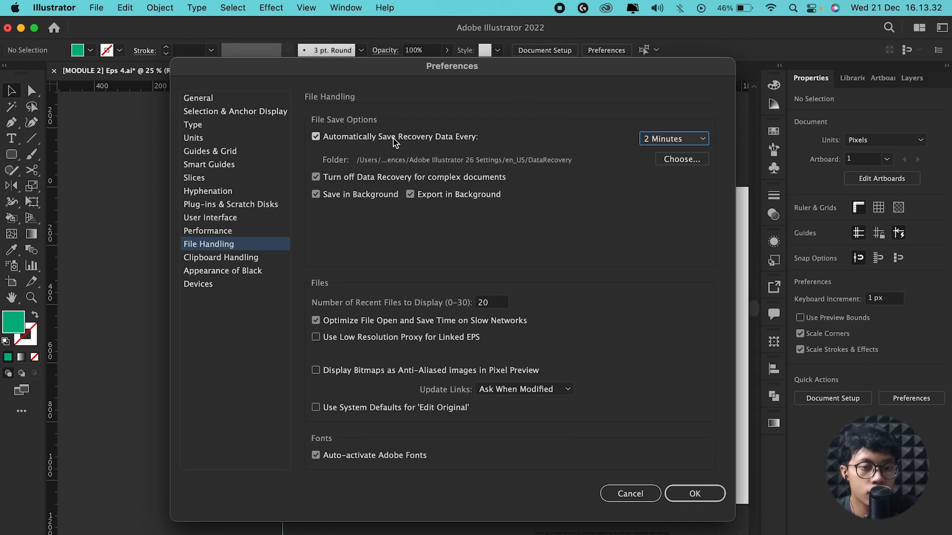
Browse the Documents and Downloads folders as possible data recovery locations, and cancel the folder choice
click(686, 157)
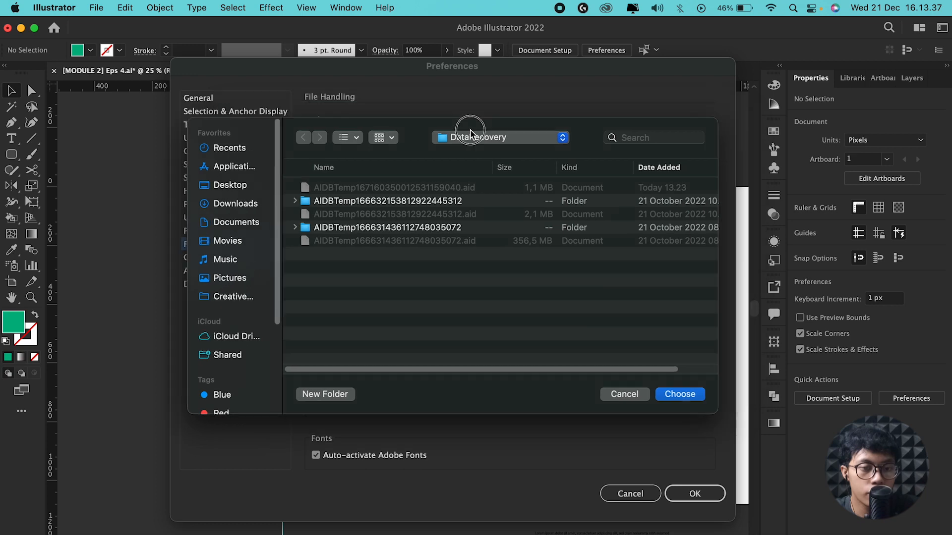
drag(493, 115, 385, 183)
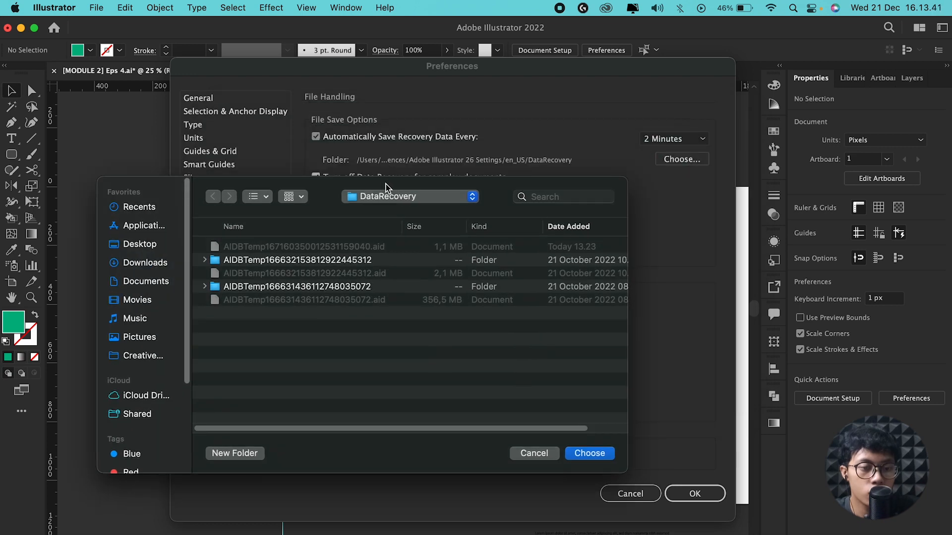
click(153, 283)
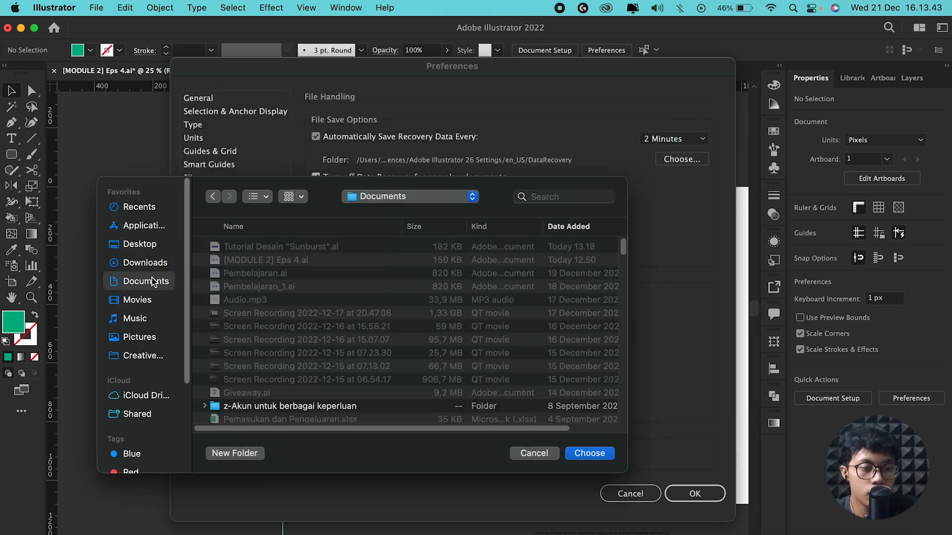
click(149, 263)
click(146, 281)
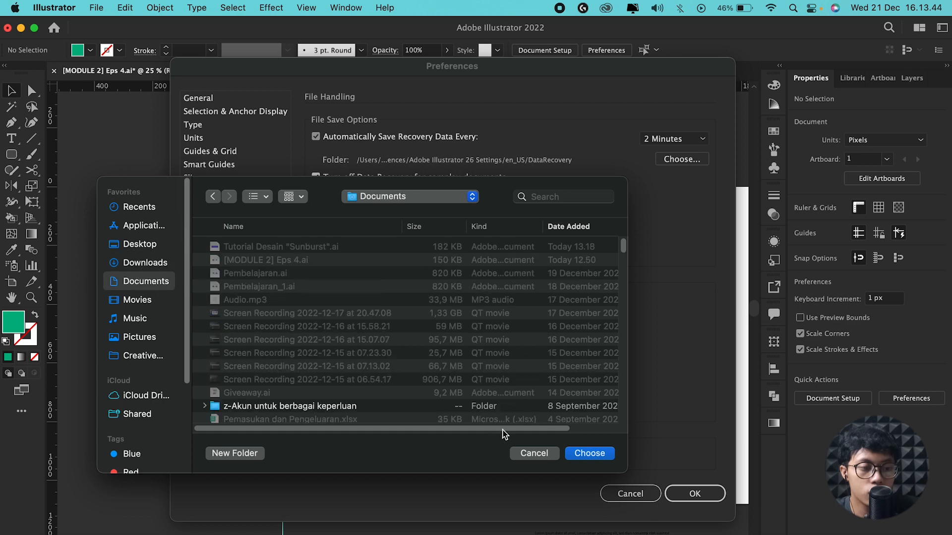
click(533, 453)
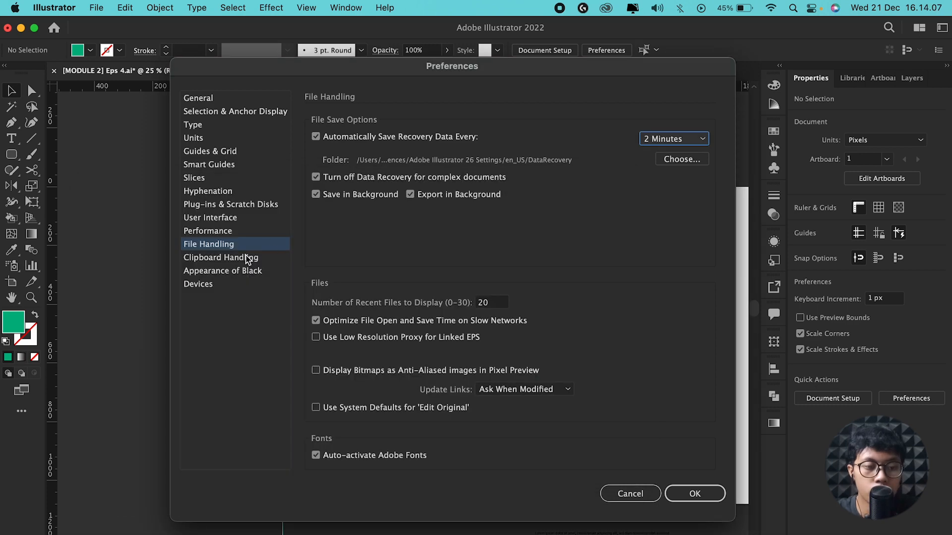
Review the Clipboard Handling preferences and the printing and exporting option in the Appearance of Black preferences
click(247, 258)
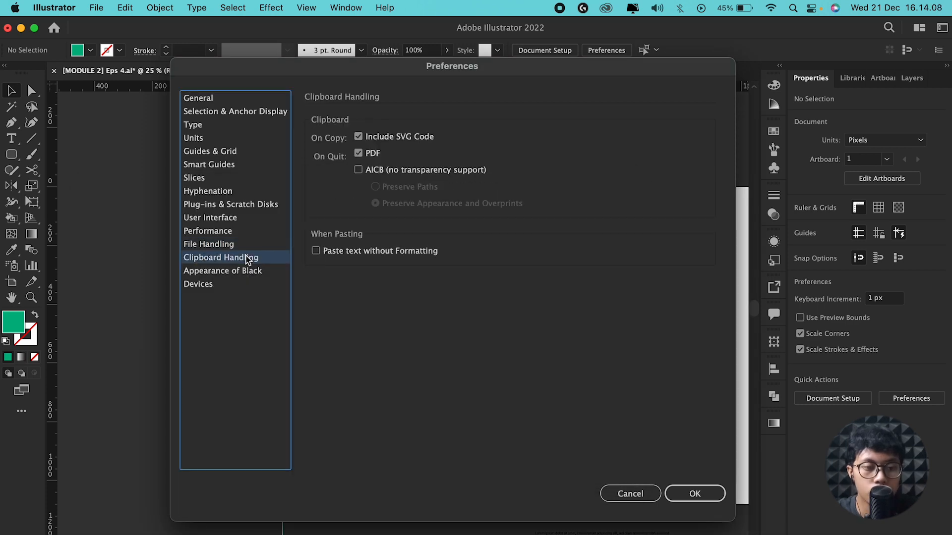
click(232, 245)
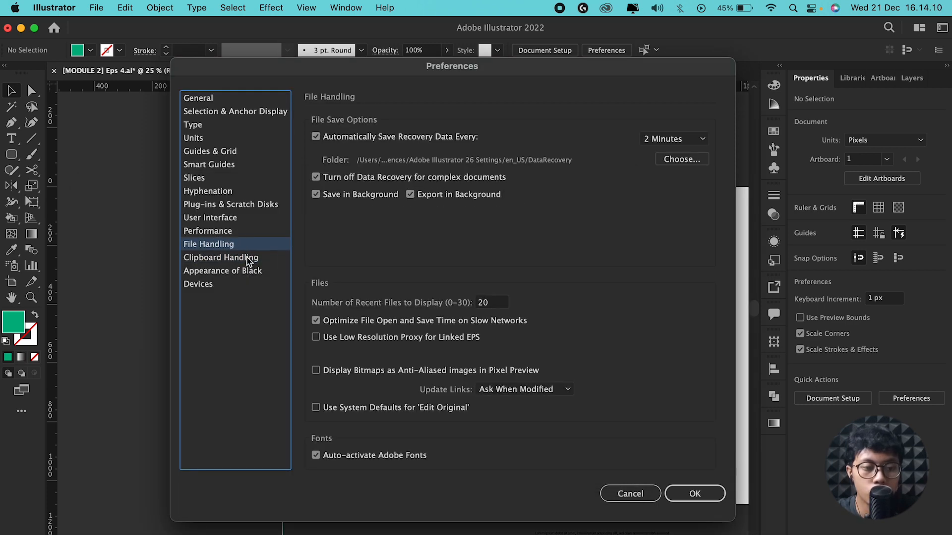
click(248, 259)
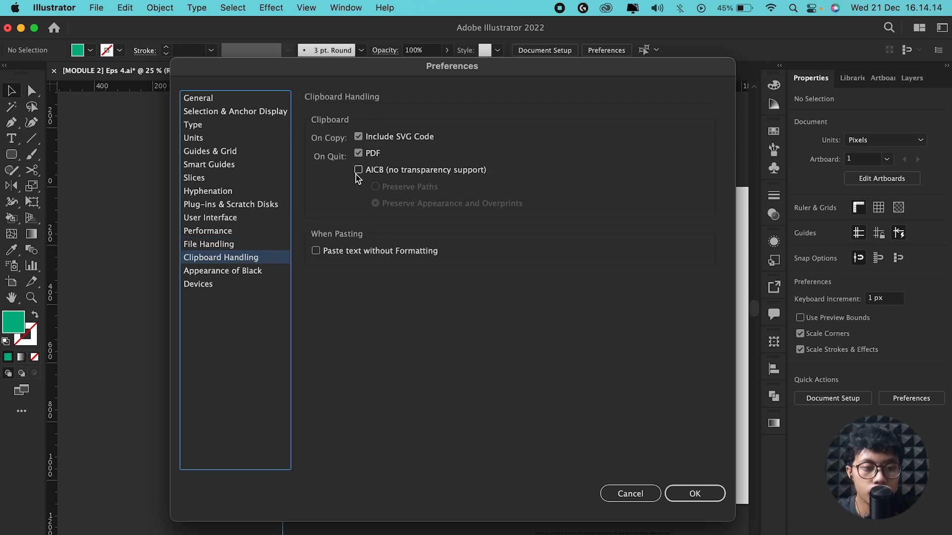
click(245, 271)
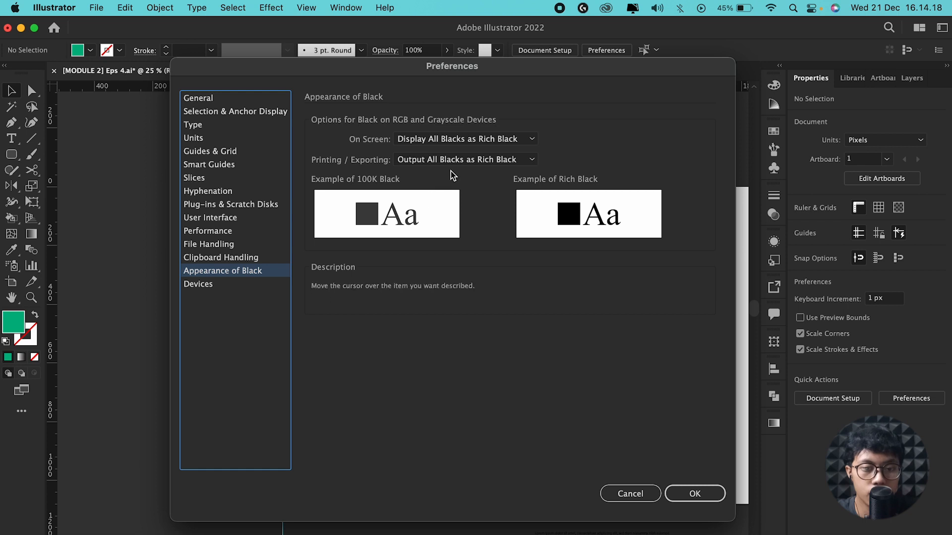
click(486, 159)
click(493, 167)
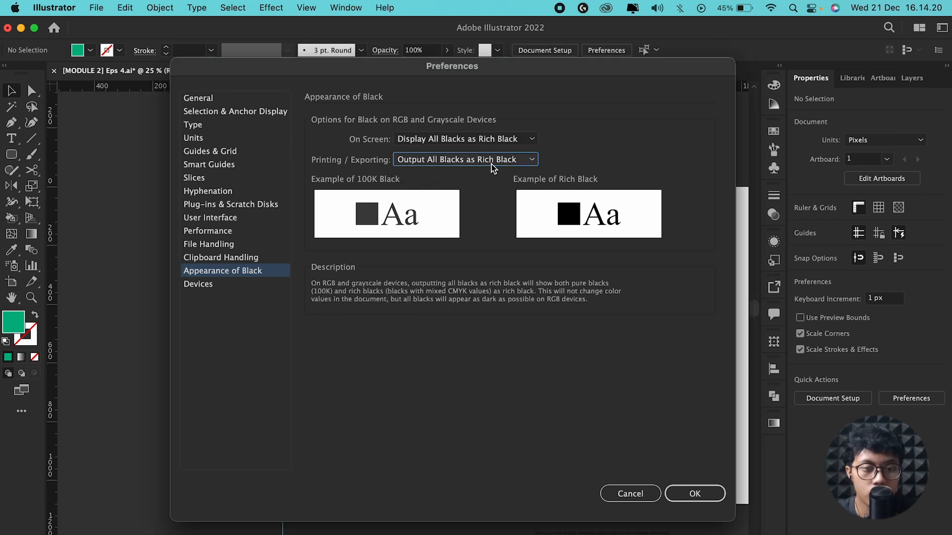
click(492, 160)
Review the Devices preferences, turning Enable Wacom off and back on
click(236, 283)
click(204, 285)
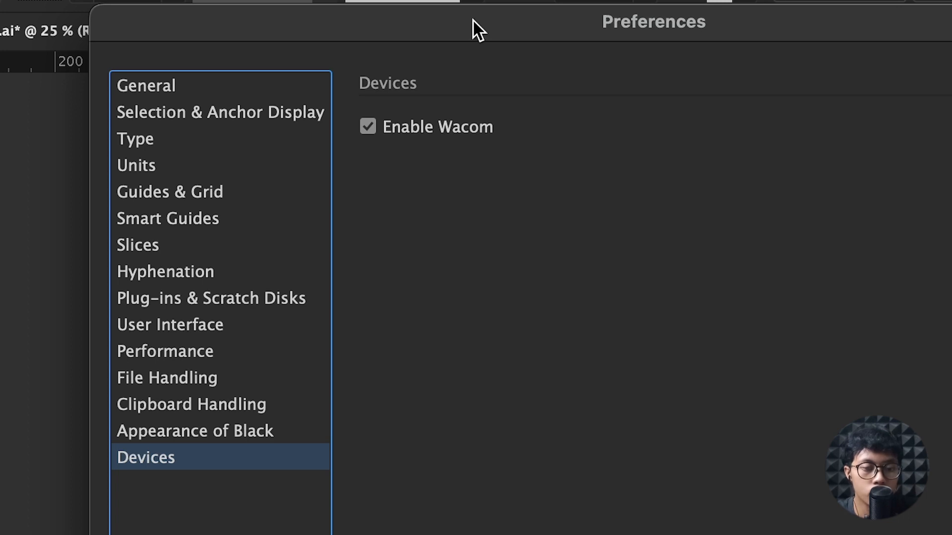
click(254, 427)
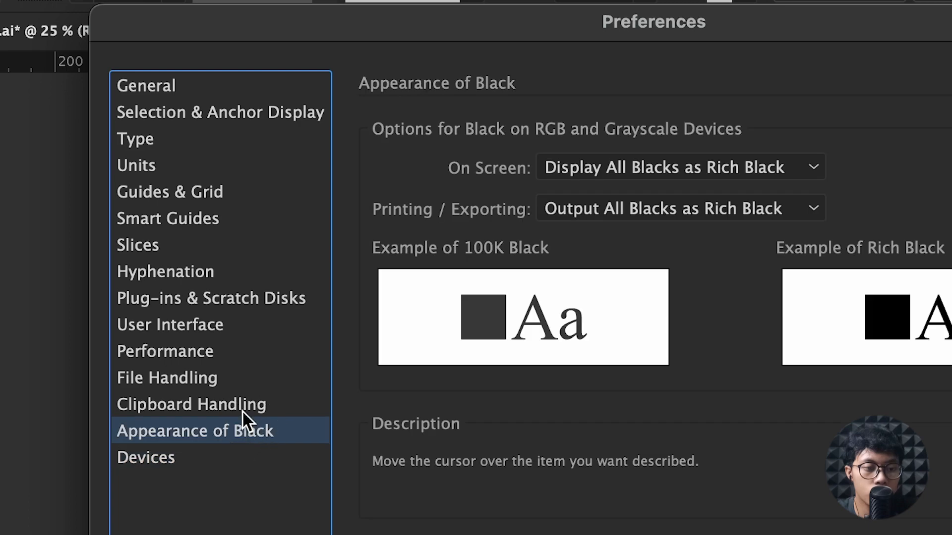
click(242, 407)
click(153, 461)
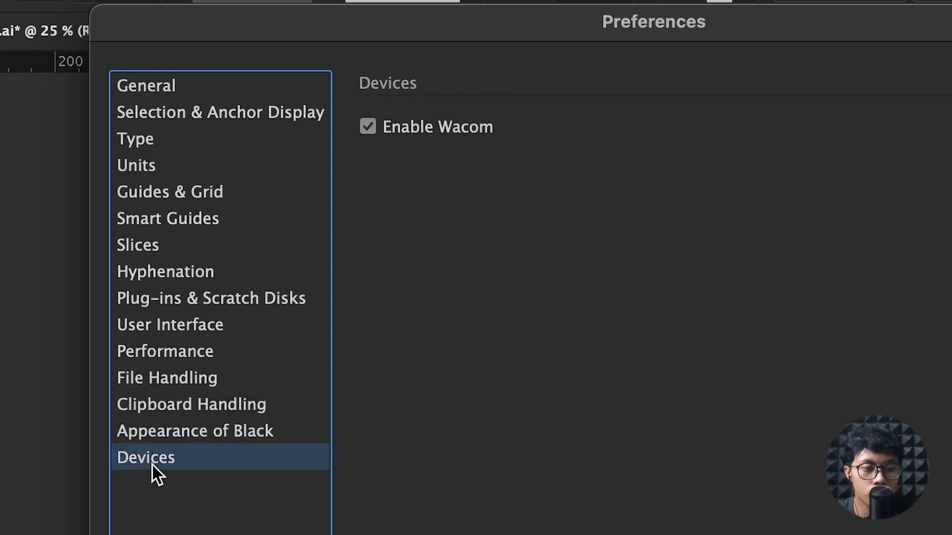
click(367, 127)
click(368, 126)
Revisit the Performance preferences
click(166, 378)
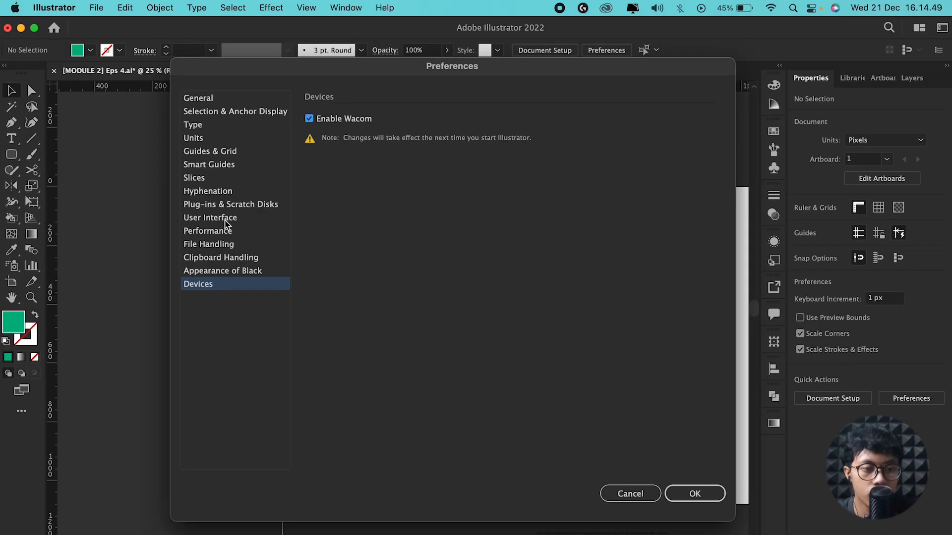
click(227, 231)
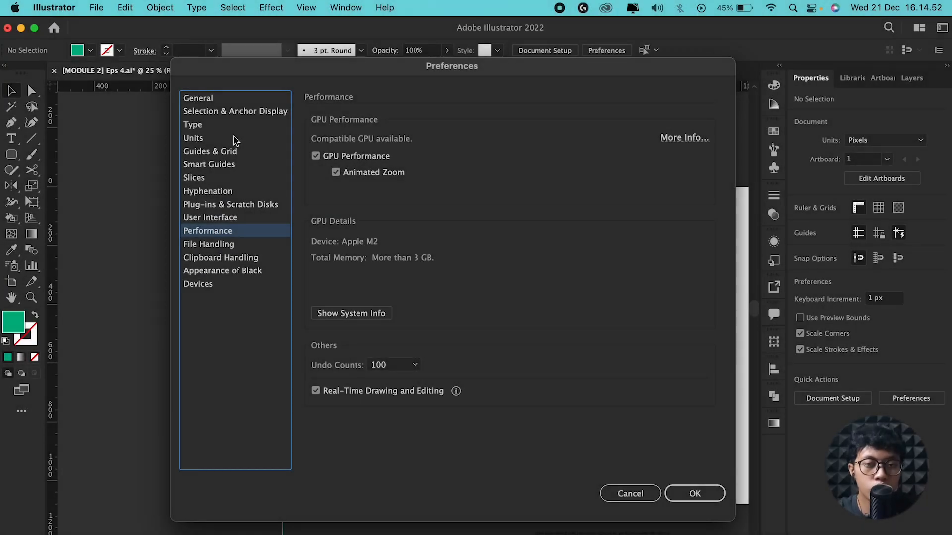